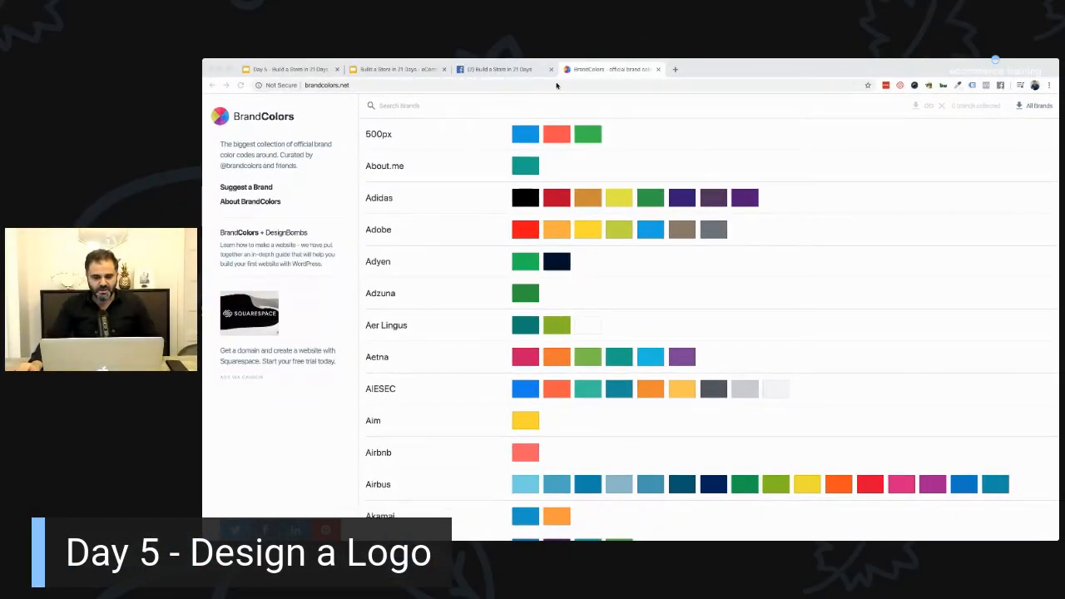
Search the brand color collection for "amazon" and then for "adi".
left_click(666, 64)
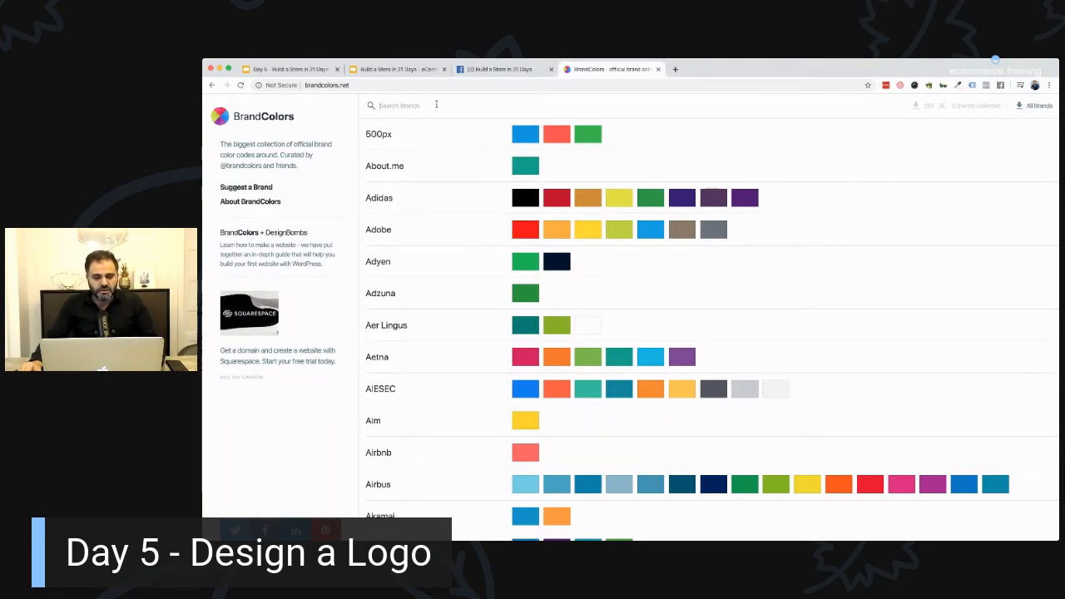
type("amazon")
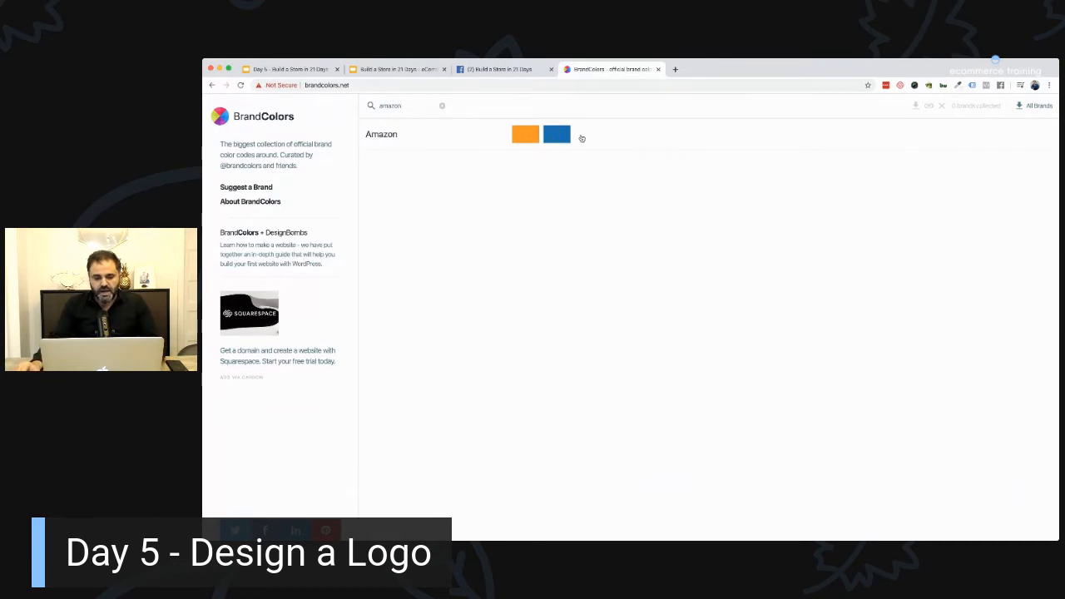
double_click(439, 108)
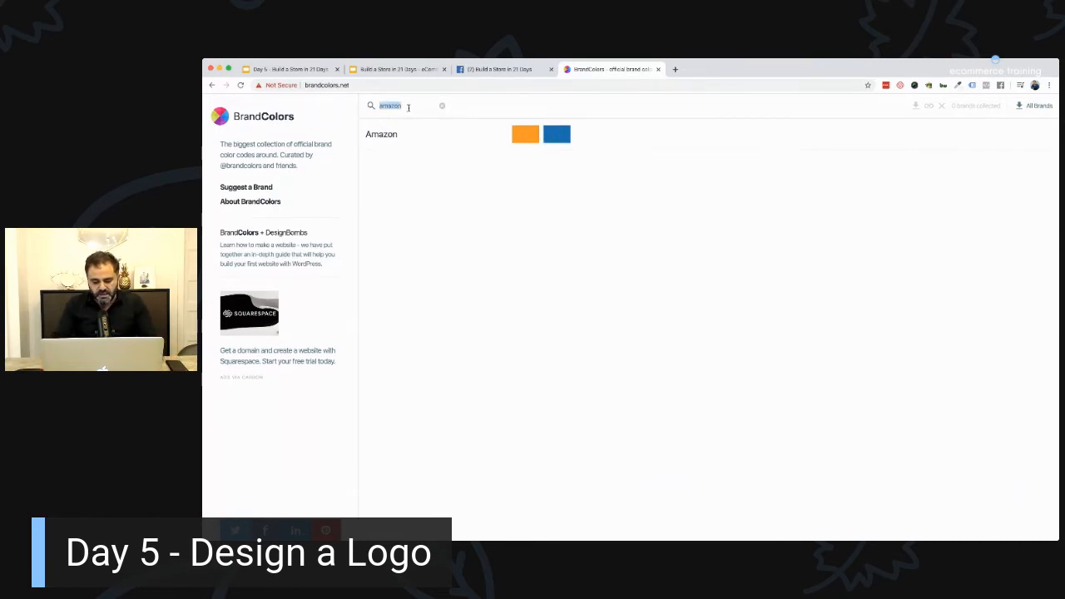
type("adi")
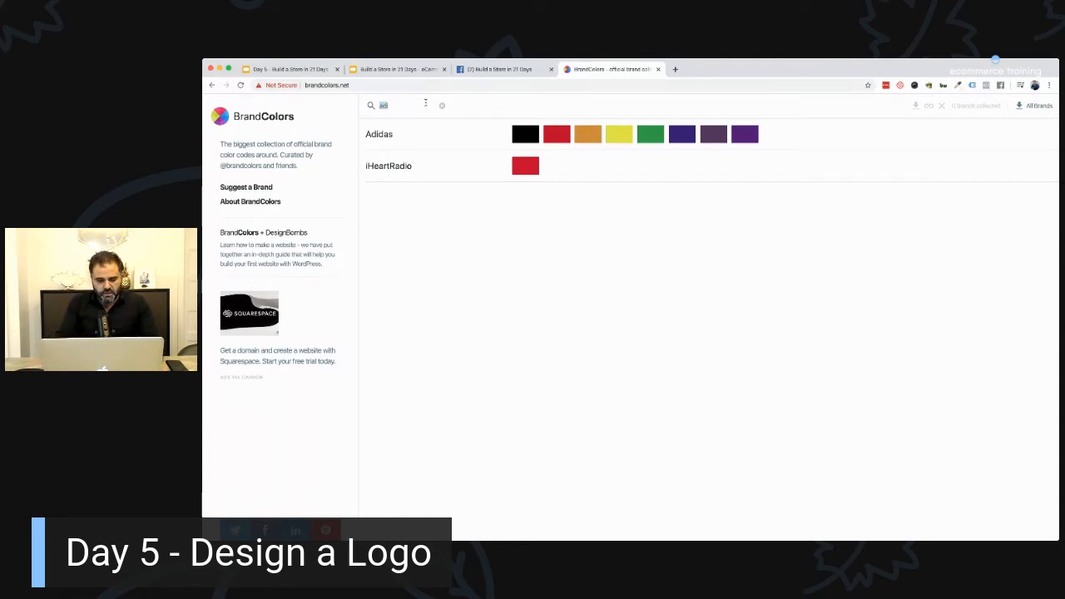
Search the brand color collection for "apple" and clear the search.
type("apple")
key("BackSpace")
key("BackSpace")
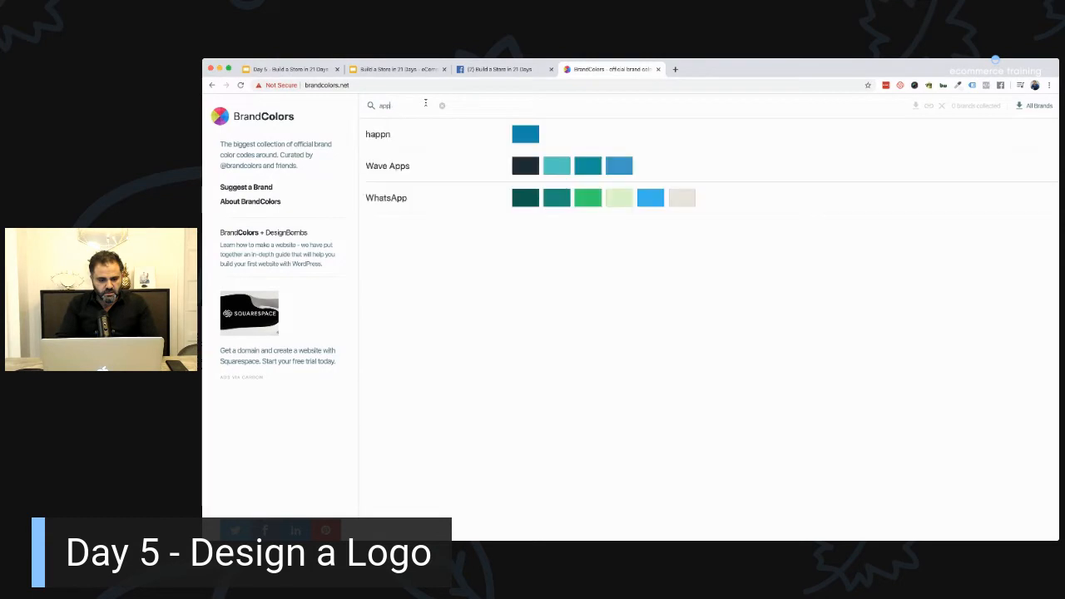
key("BackSpace")
key("BackSpace")
key("BackSpace")
type("a")
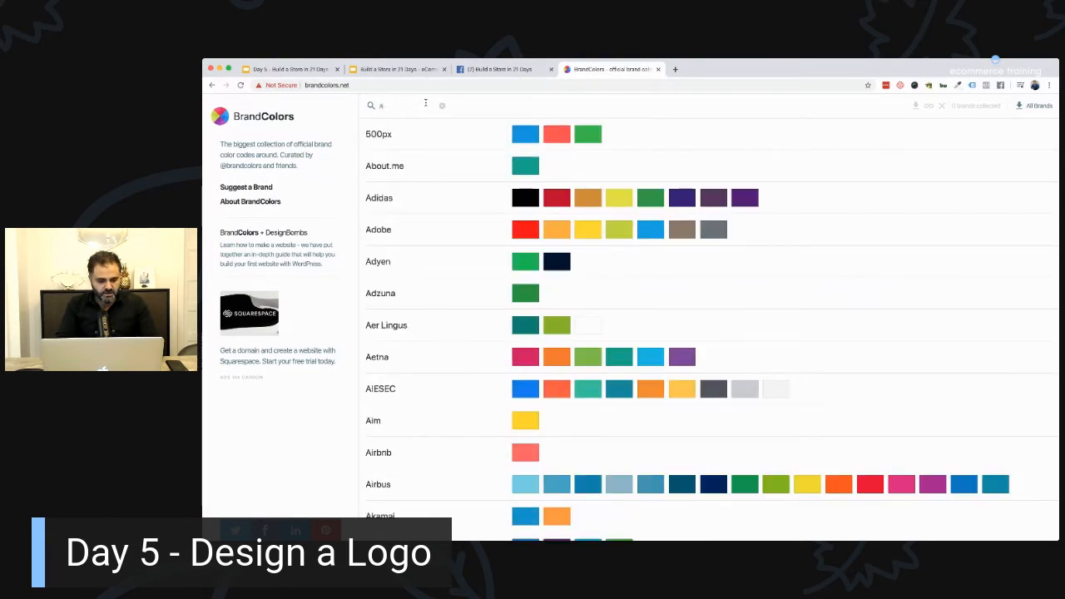
type("pple")
key("BackSpace")
key("BackSpace")
key("BackSpace")
key("BackSpace")
key("BackSpace")
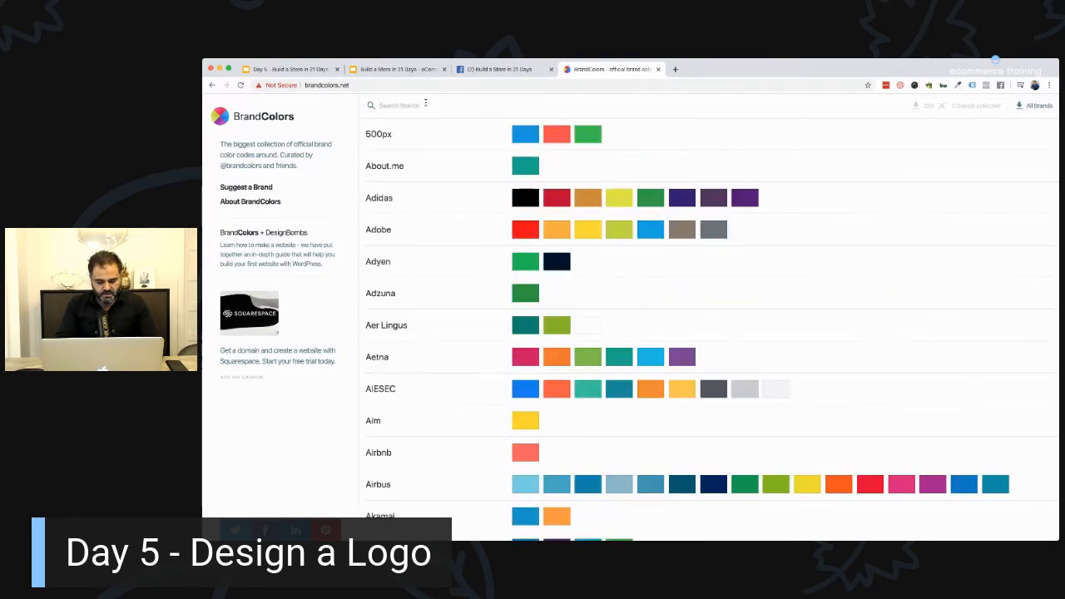
Search the brand color collection for "nike", then clear the search to restore the full brand list.
type("nike")
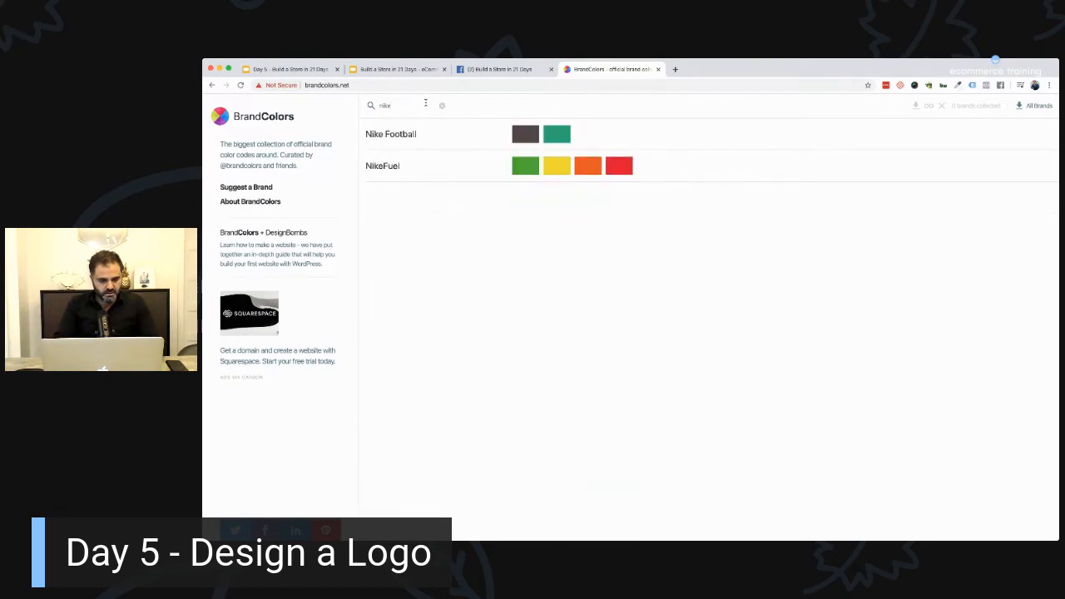
key("BackSpace")
key("BackSpace")
key("BackSpace")
key("BackSpace")
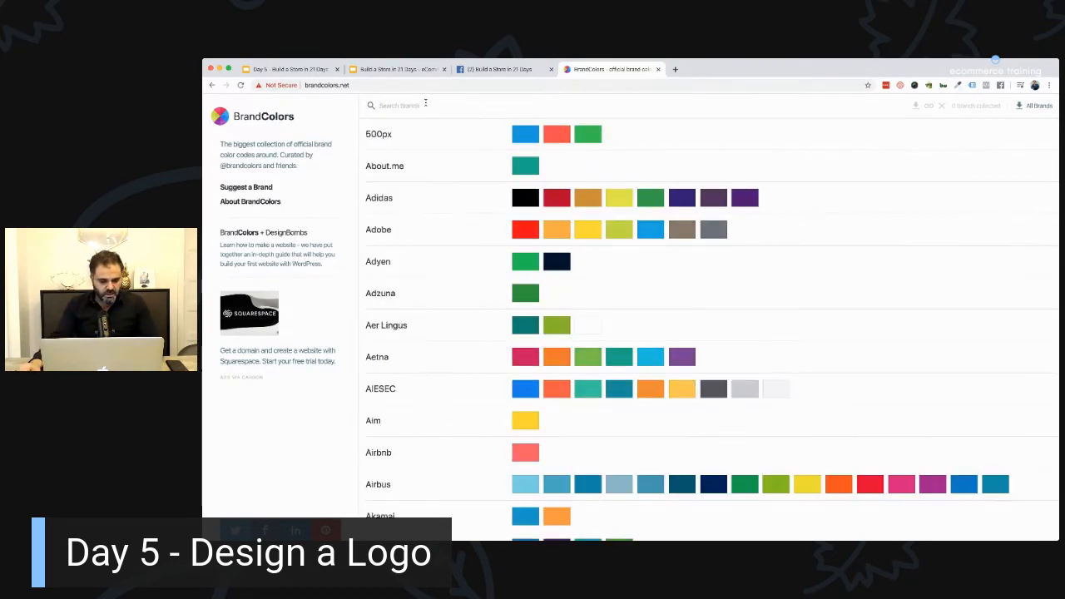
Browse the alphabetical brand list and examine the color palettes of brands from A through D.
scroll(441, 225, "down", 10)
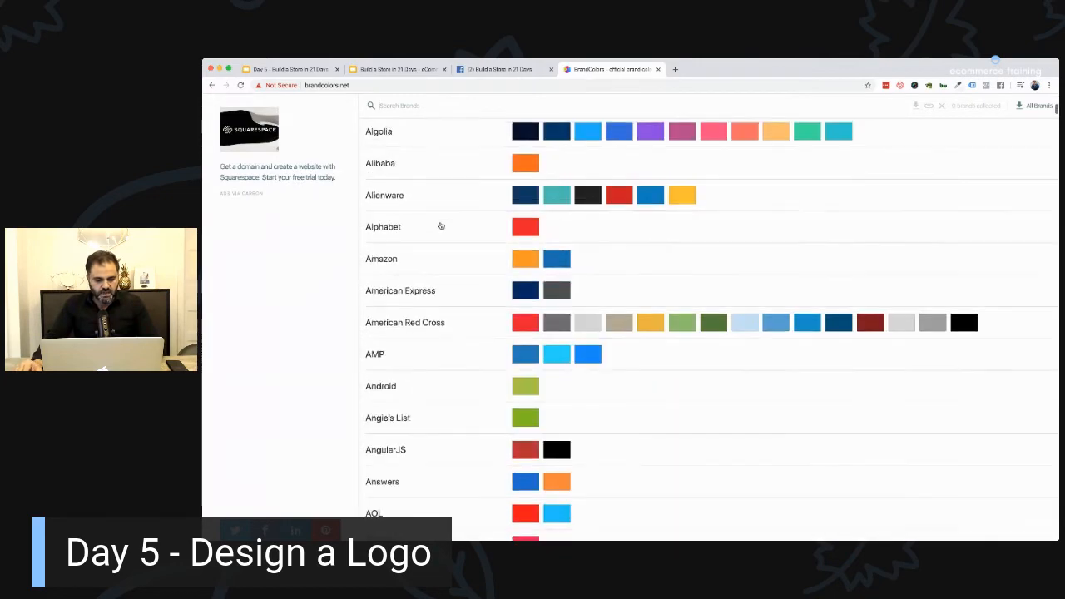
scroll(484, 211, "down", 4)
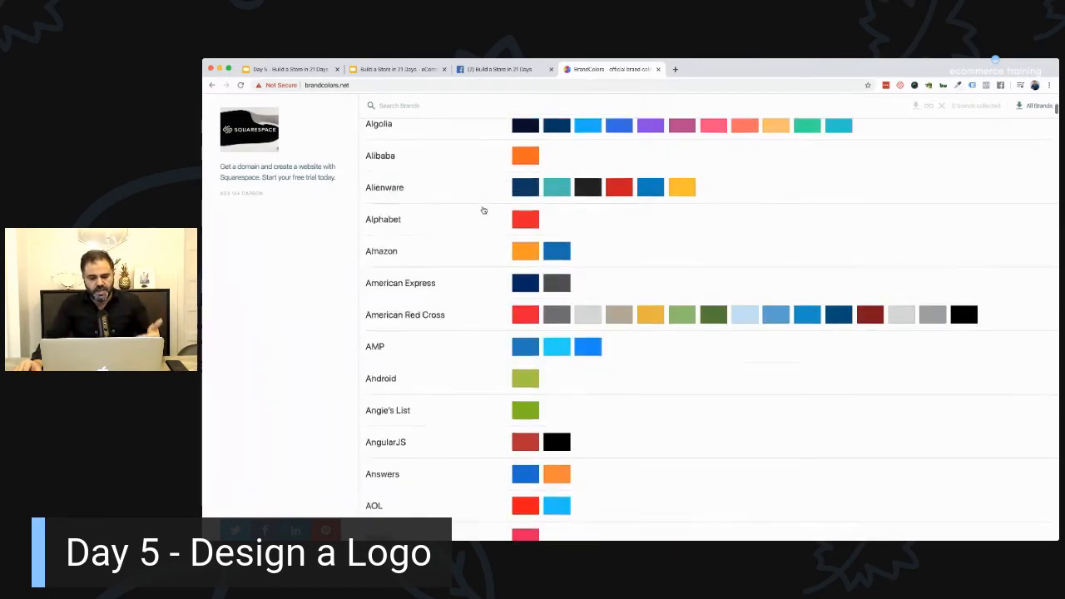
scroll(484, 210, "down", 6)
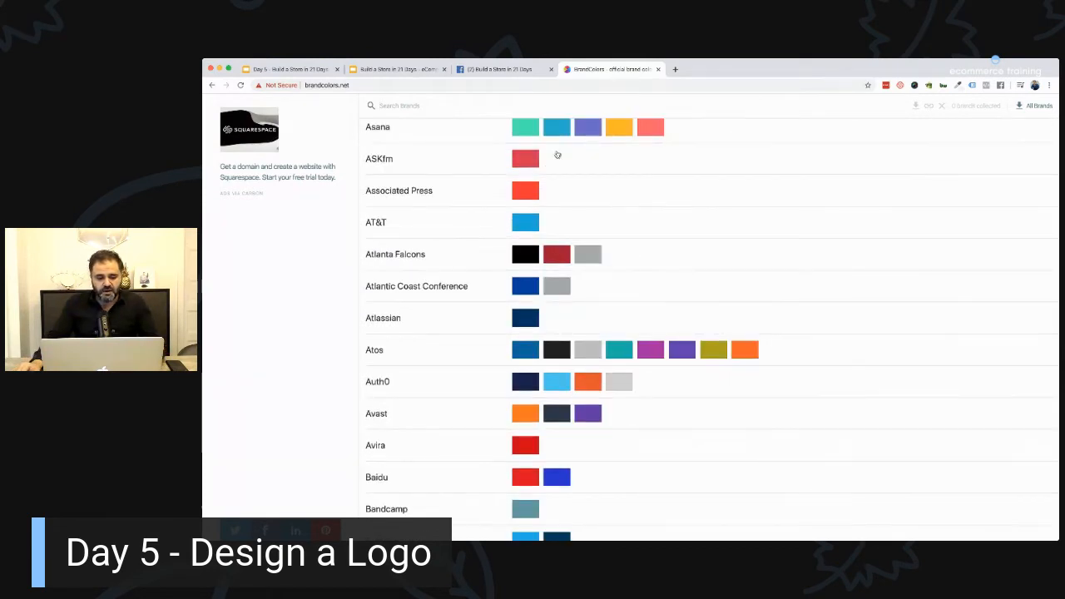
scroll(557, 155, "down", 3)
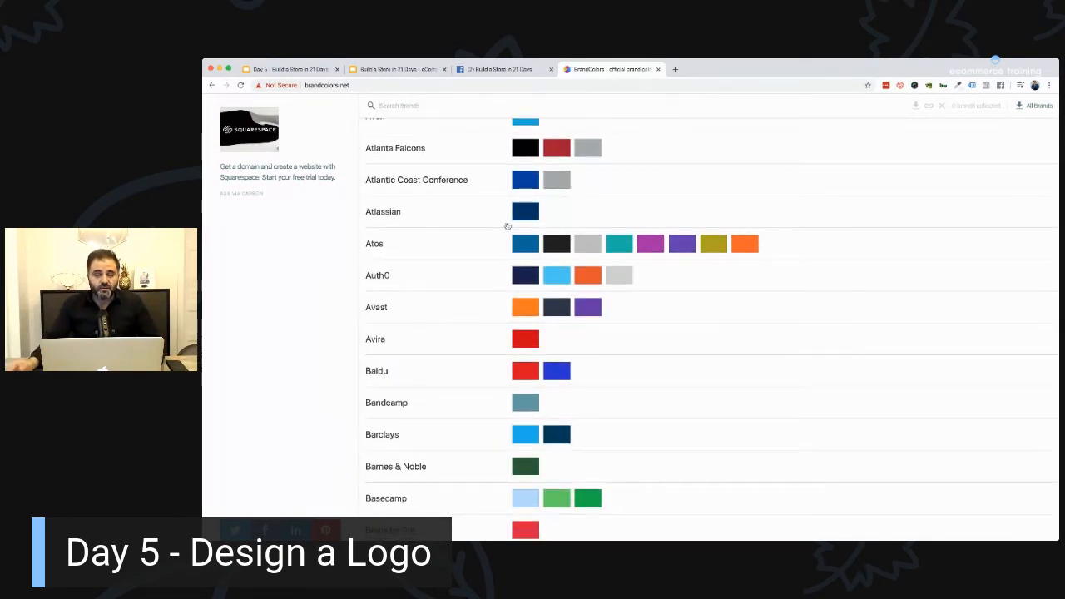
scroll(507, 226, "down", 8)
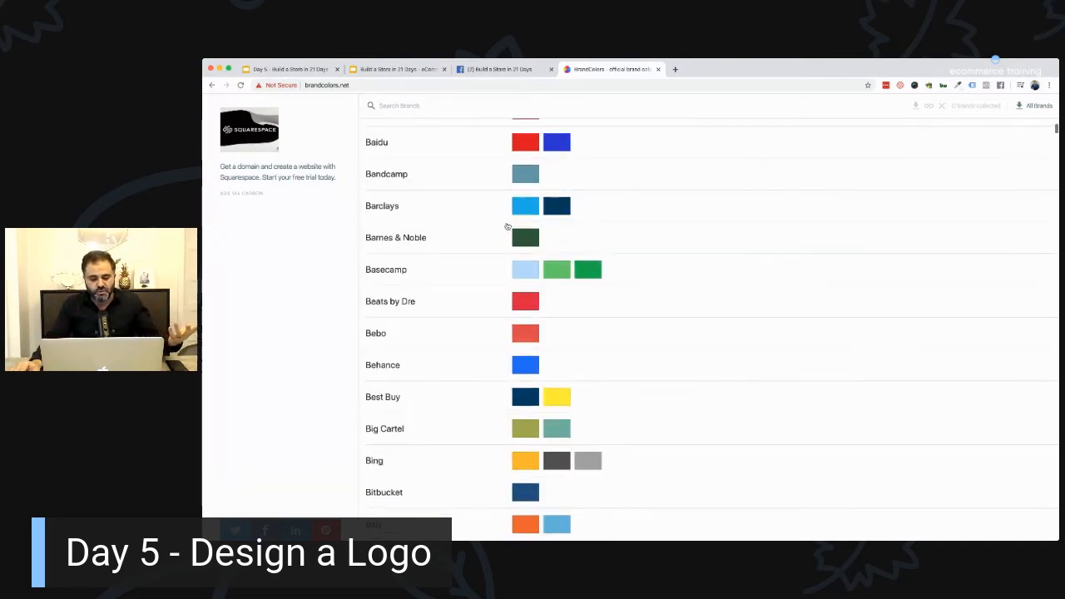
scroll(506, 226, "down", 20)
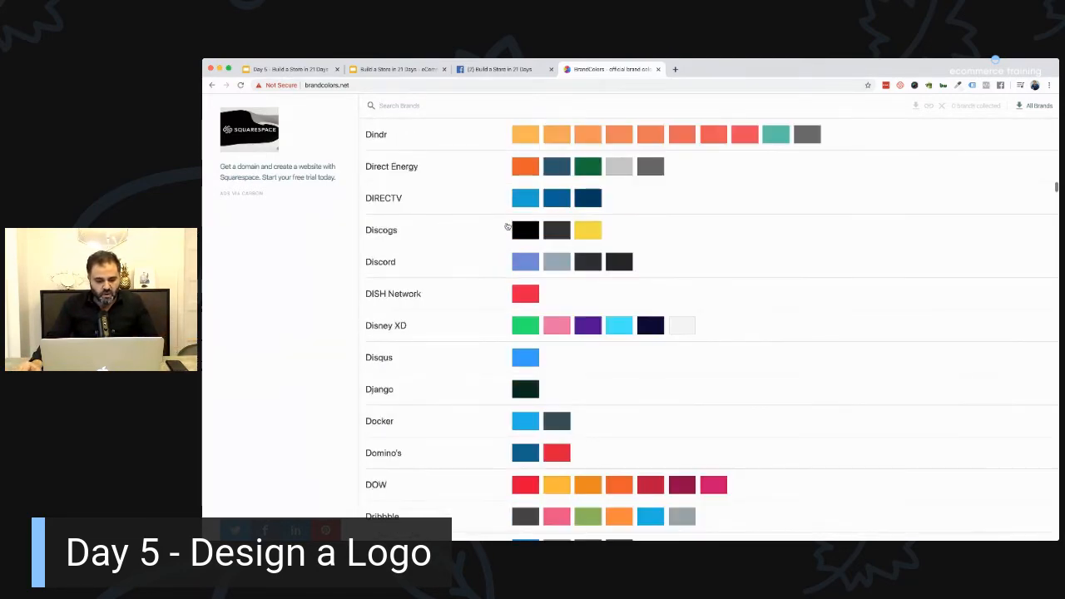
scroll(450, 199, "up", 5)
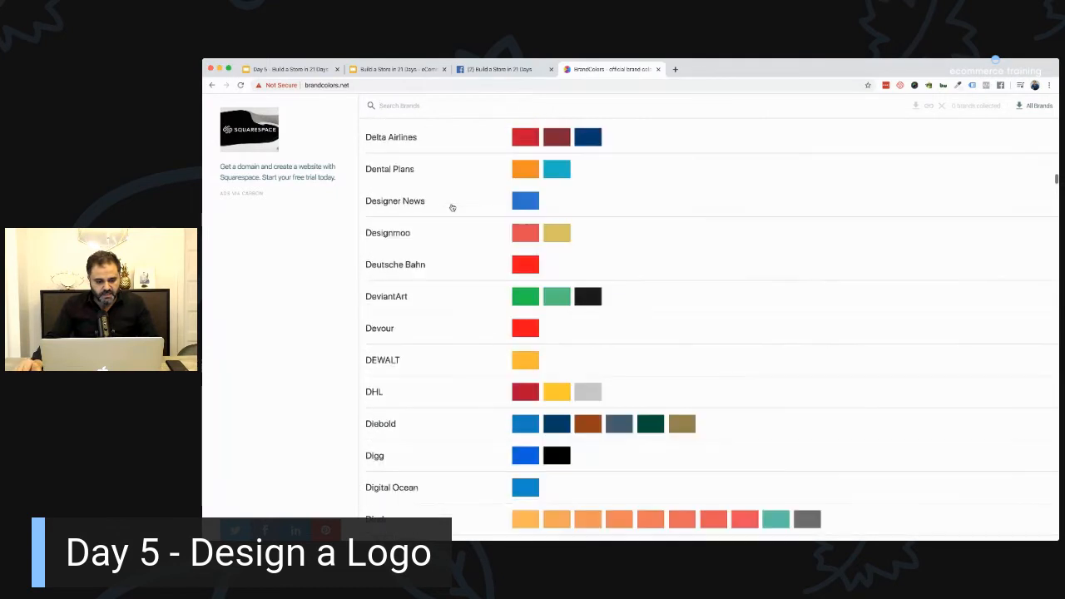
Find the Dell brand and expand its palette to examine the hex code of its first blue.
scroll(452, 207, "up", 1)
scroll(416, 181, "up", 2)
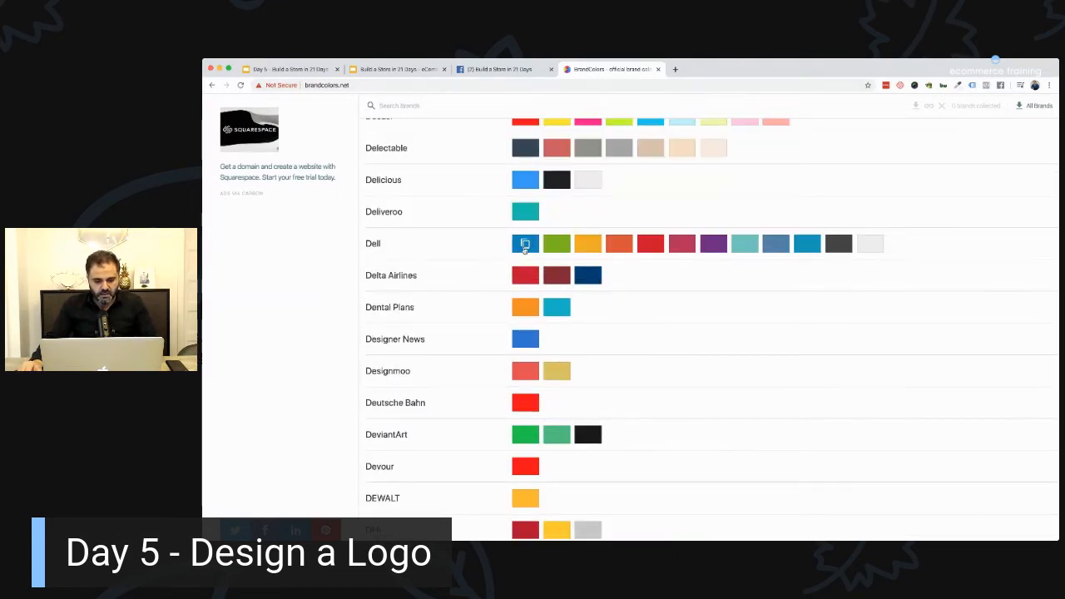
scroll(533, 252, "down", 1)
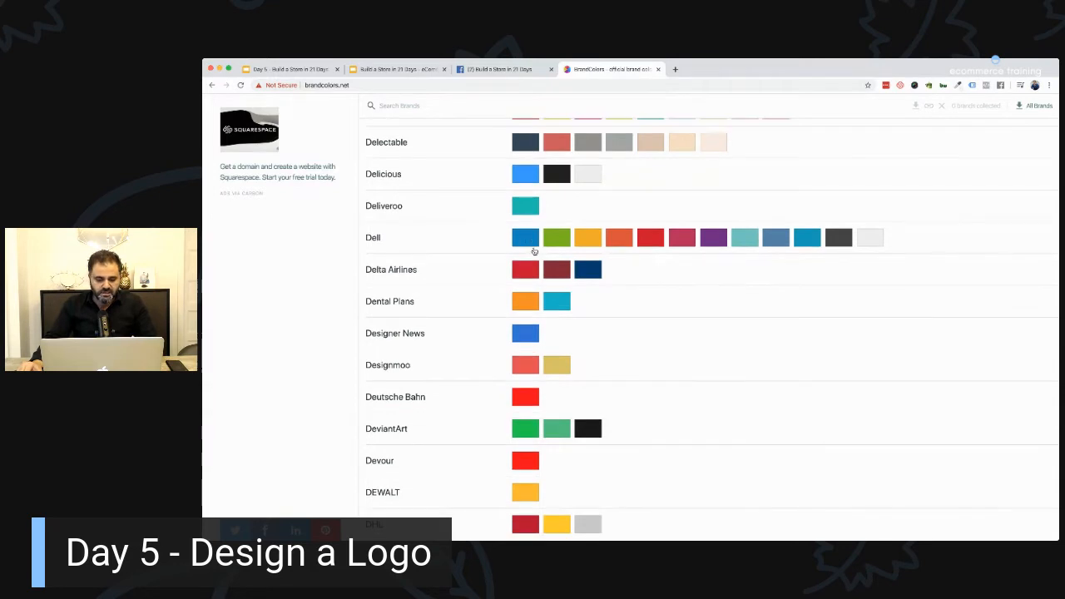
left_click(534, 251)
left_click(545, 240)
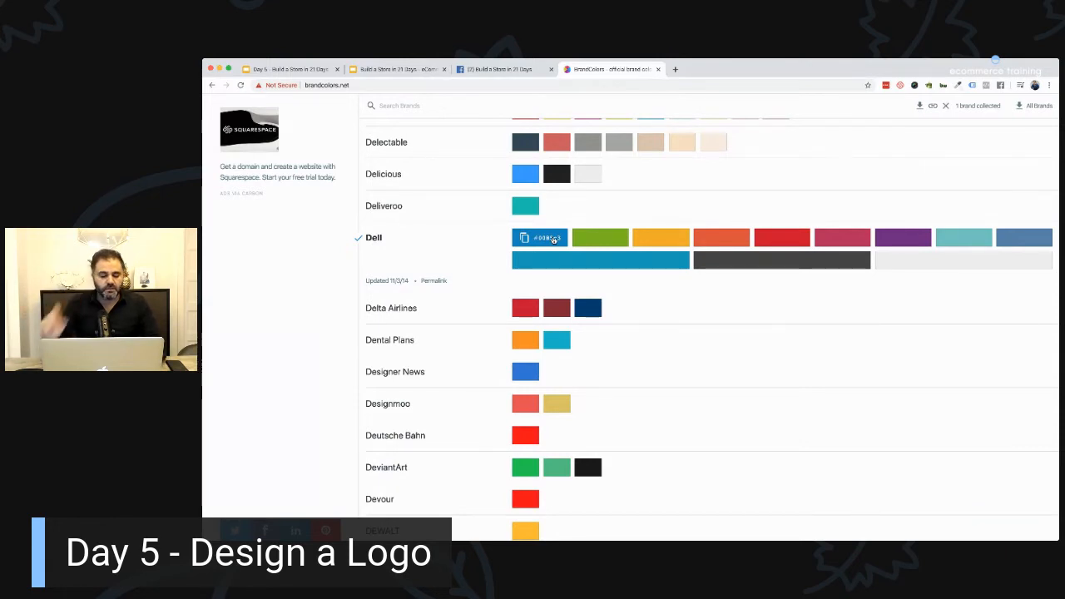
Return to the Day 5 presentation and show the "Get Access to List of Tools Document" slide.
left_click(291, 69)
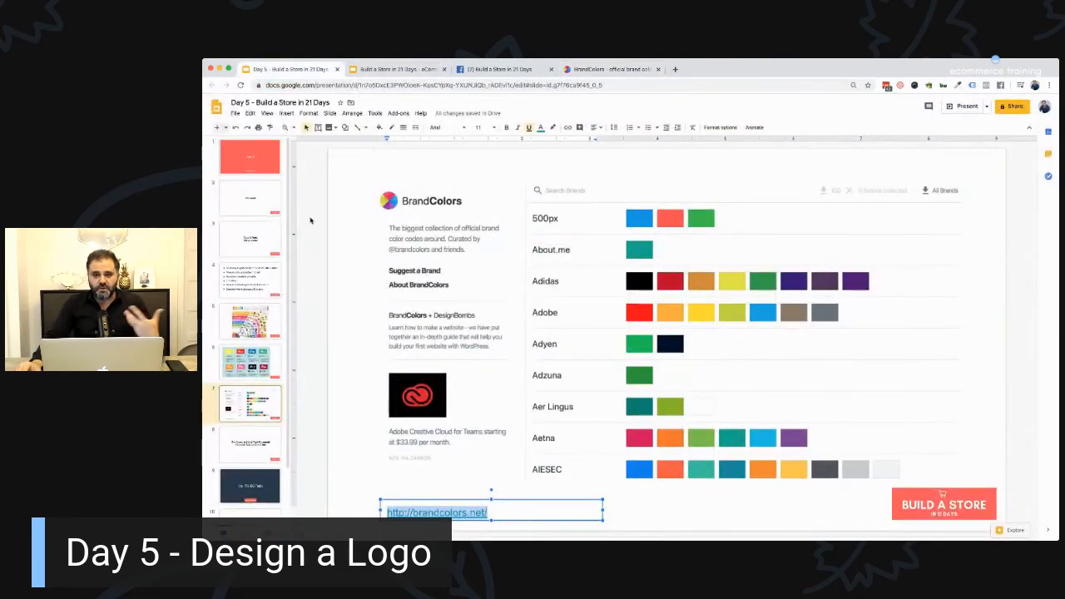
left_click(244, 443)
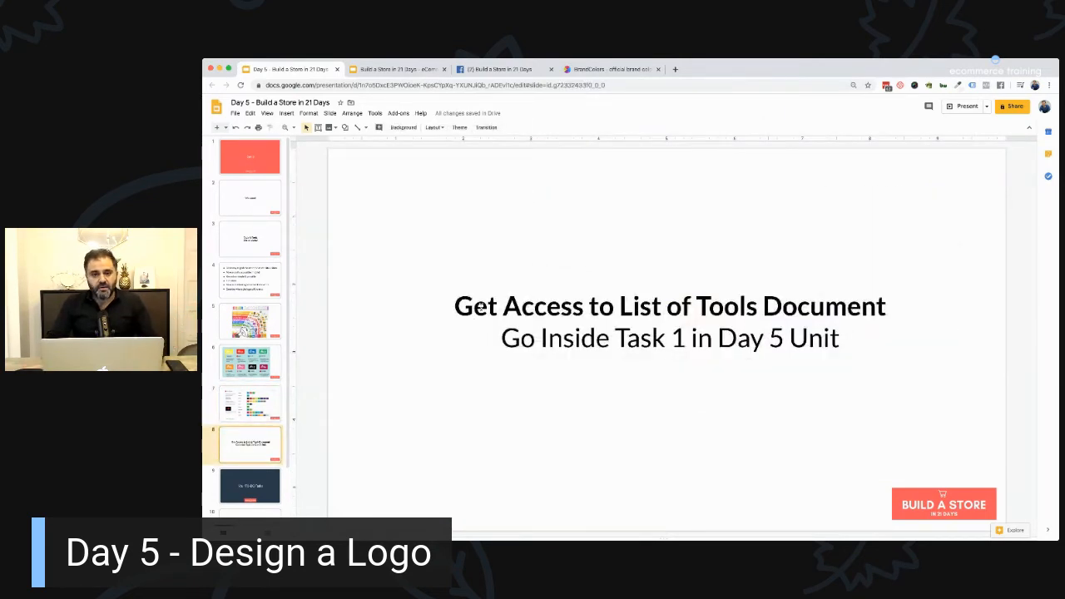
Switch to the Build a Store in 21 Days Facebook group and open the Day 5 unit from its units list.
left_click(505, 70)
scroll(277, 218, "down", 1)
scroll(276, 217, "up", 1)
left_click(397, 257)
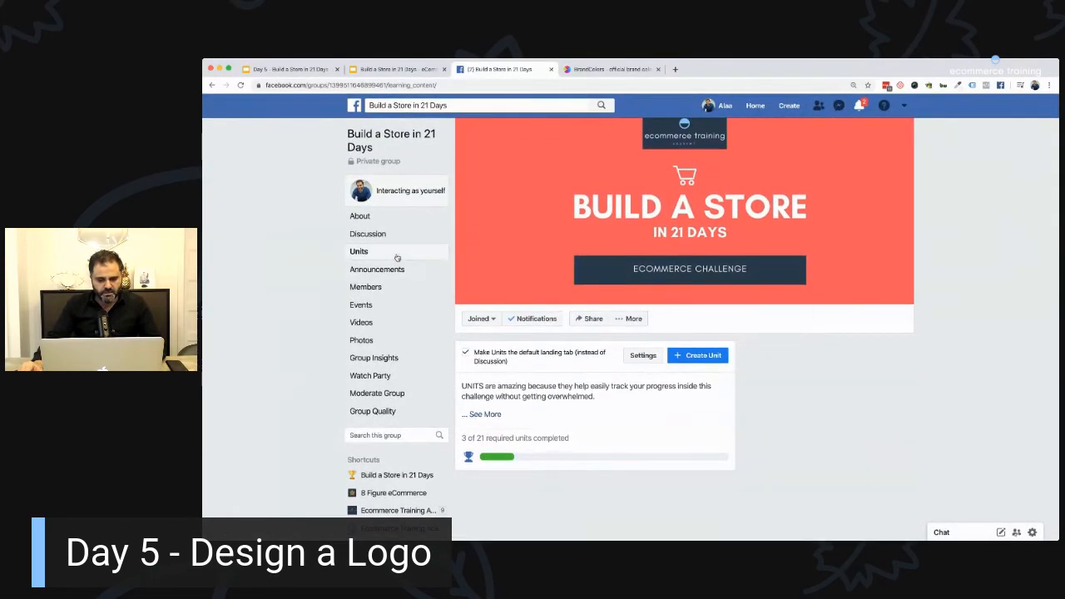
scroll(288, 258, "down", 5)
scroll(288, 260, "down", 3)
left_click(505, 231)
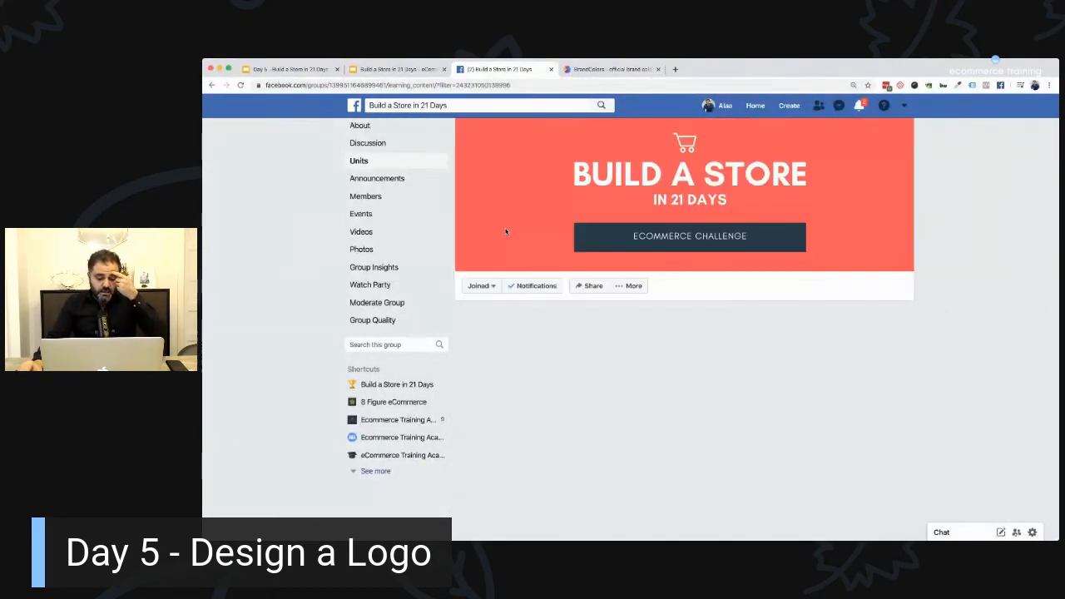
Expand the "TASK 1: Design Your Logo" post and open its link to the eCommerce tools presentation.
scroll(503, 244, "down", 5)
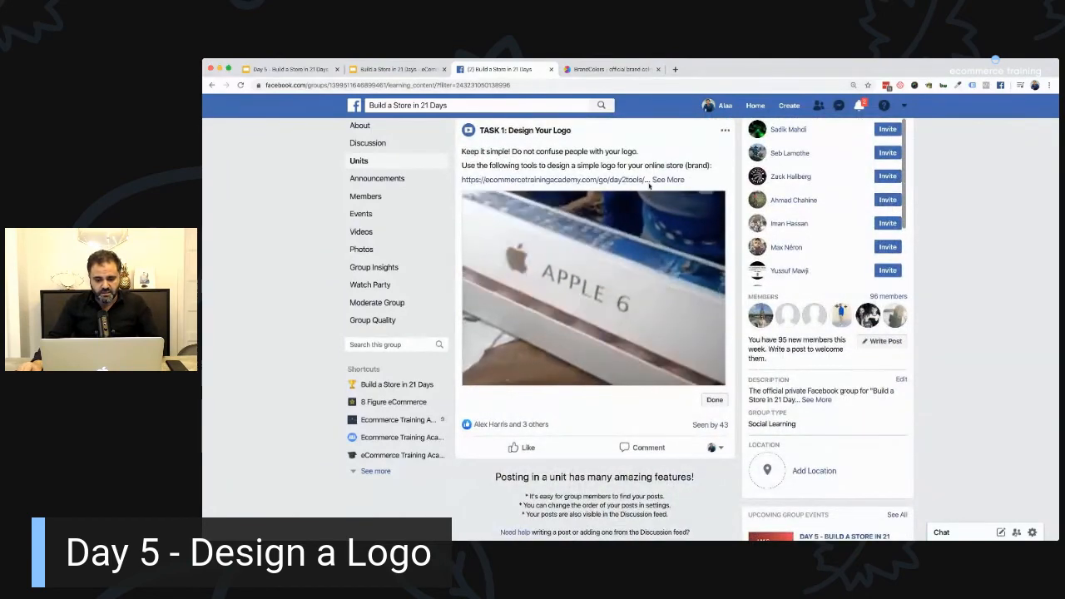
left_click(668, 179)
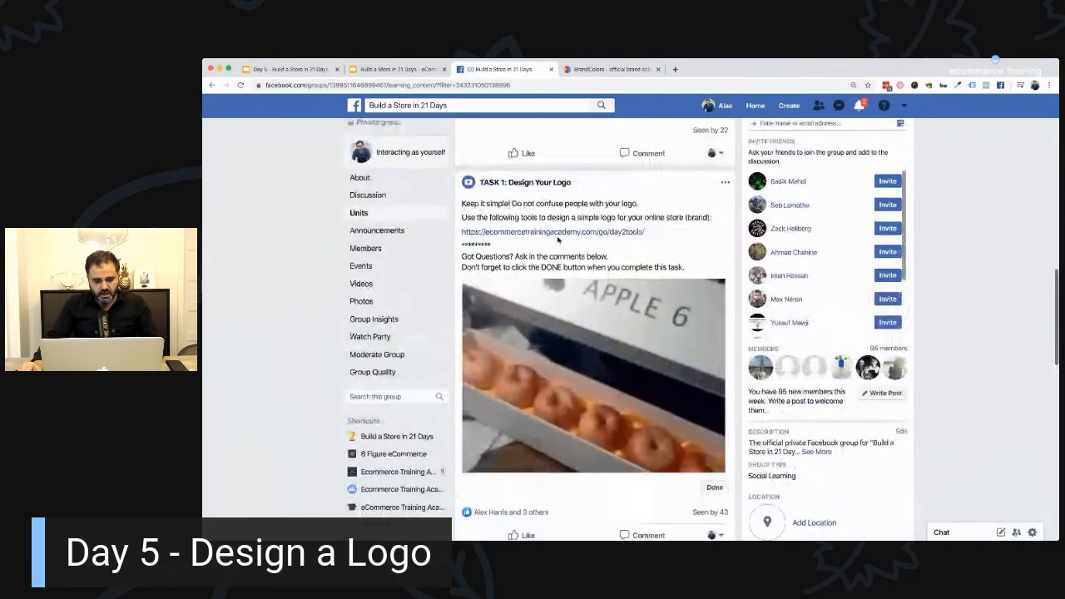
left_click(537, 180)
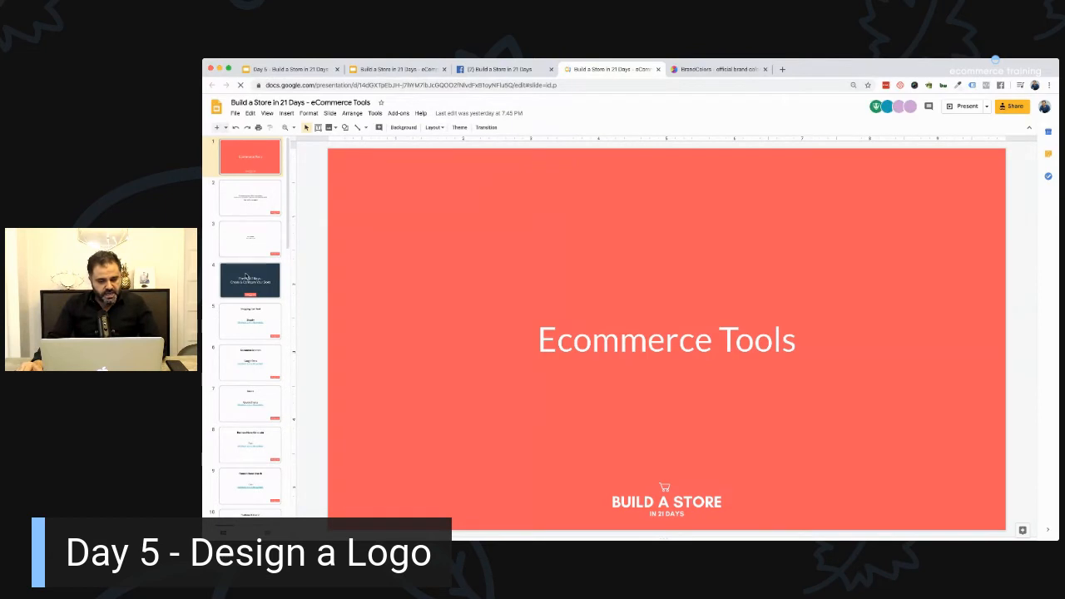
Go through the Create & Configure Your Store slides to the Logo Creation Tool slide.
left_click(246, 278)
scroll(246, 278, "down", 3)
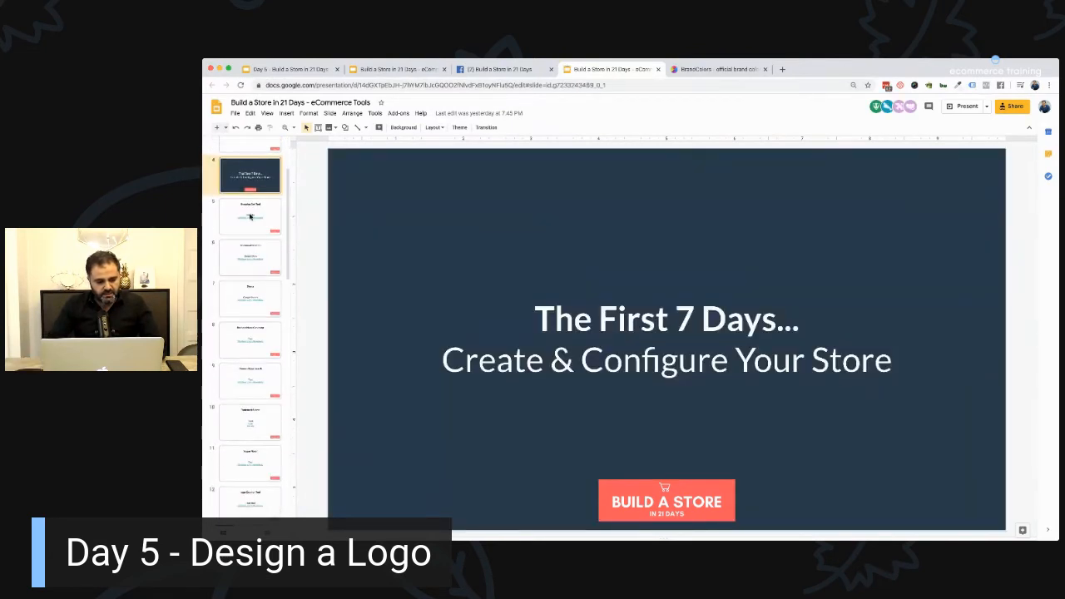
left_click(250, 216)
key("Down")
key("Down")
key("Down")
key("Down")
key("Down")
key("Down")
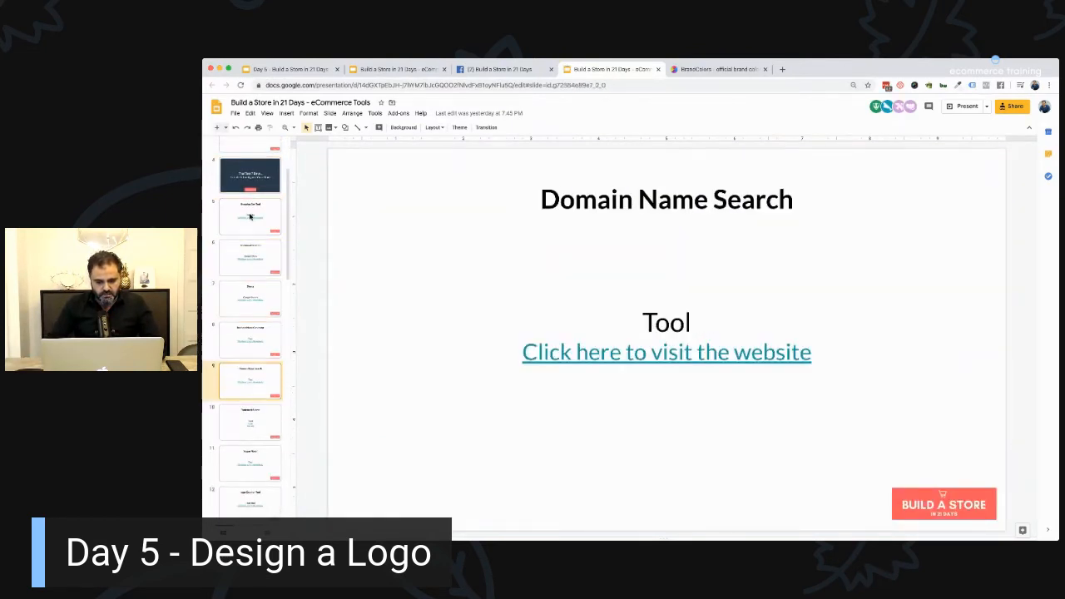
key("Down")
key("Down")
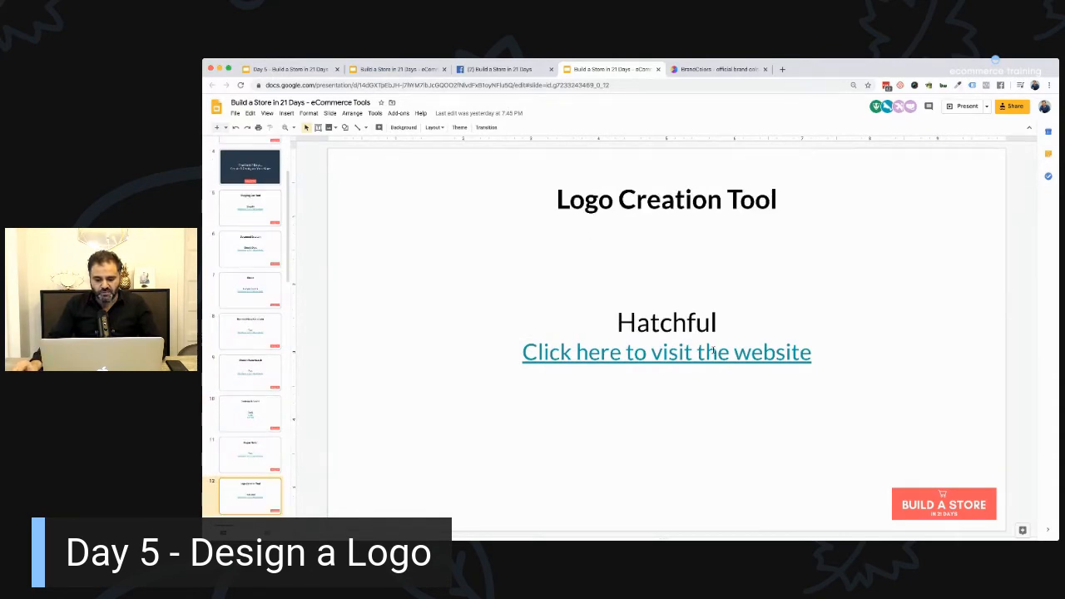
Open the Hatchful website linked on the Logo Creation Tool slide and start creating a logo.
left_click(676, 356)
left_click(594, 378)
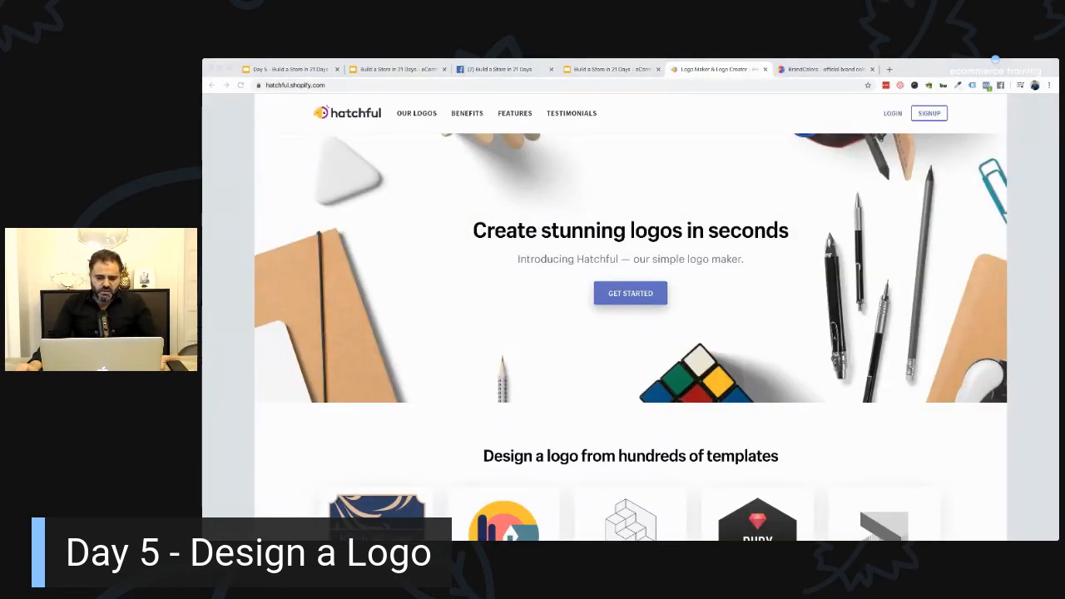
left_click(661, 66)
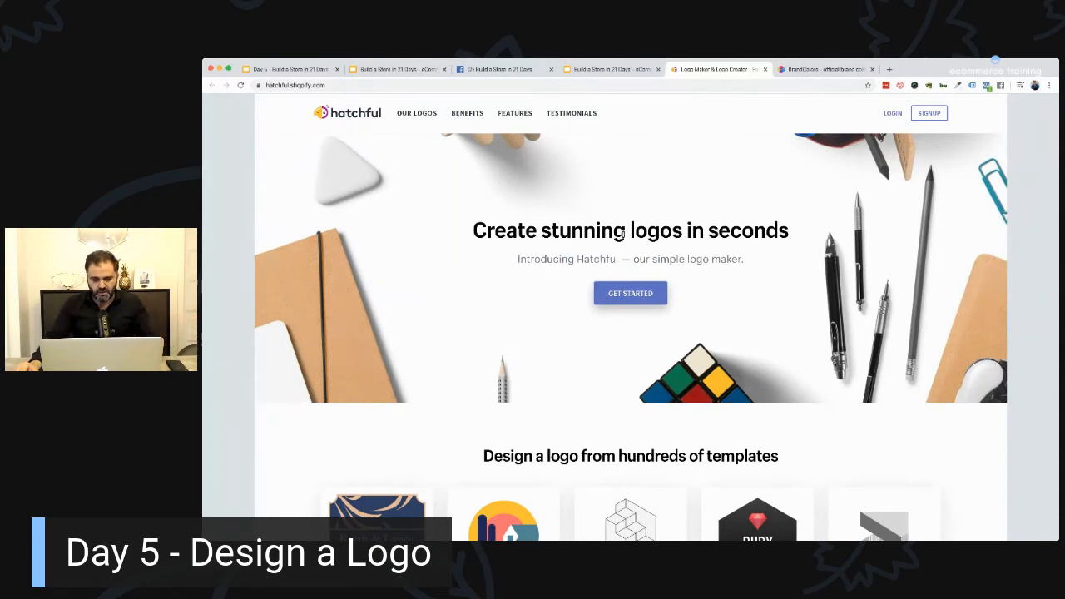
scroll(537, 247, "down", 1)
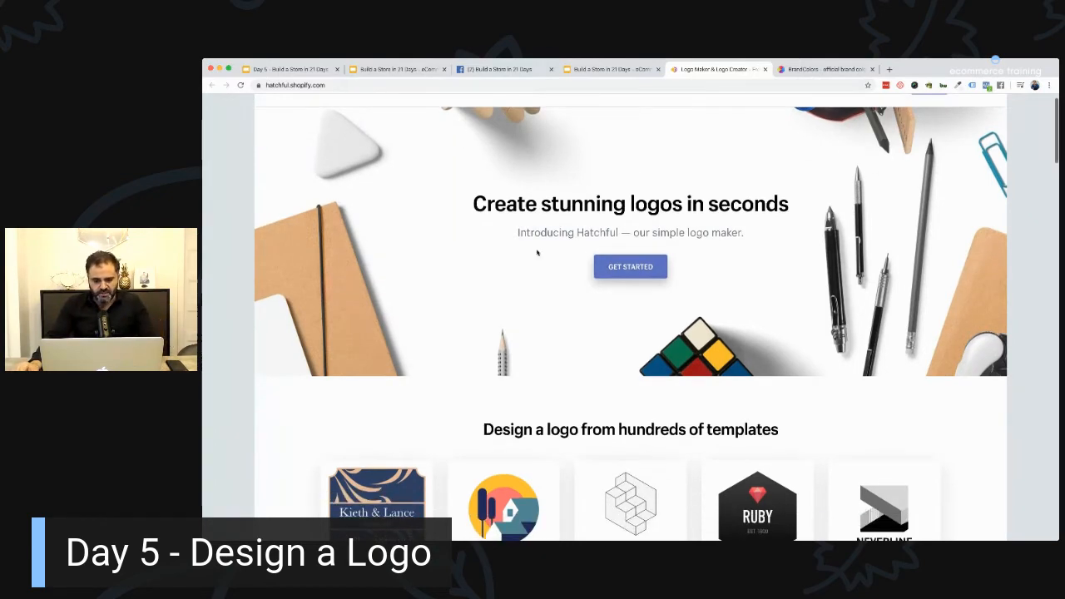
left_click(630, 263)
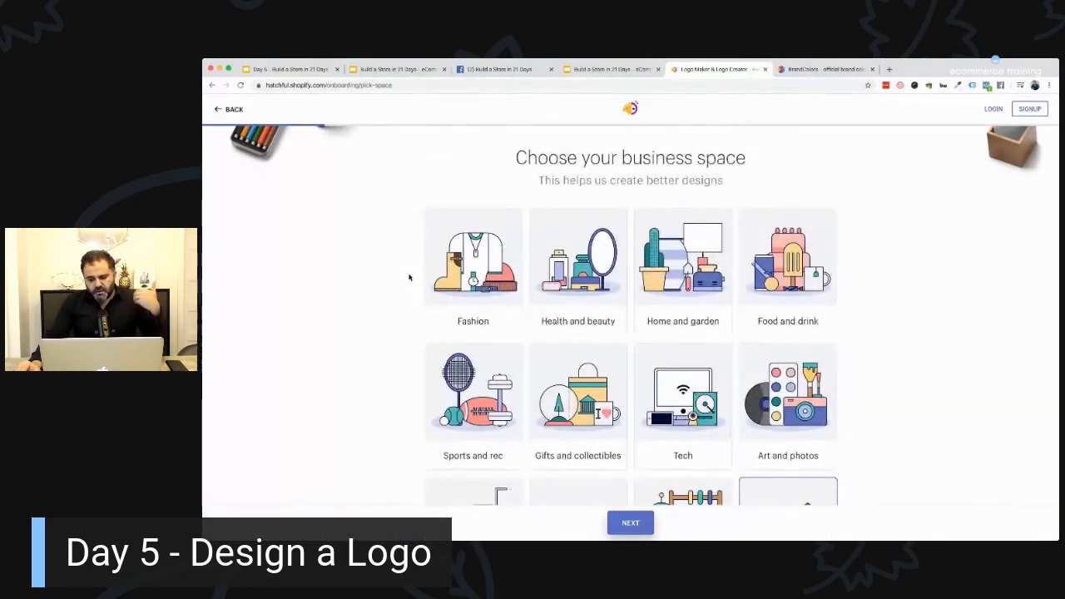
Choose Sports and rec as the business space and continue to the visual style selection.
scroll(408, 277, "down", 2)
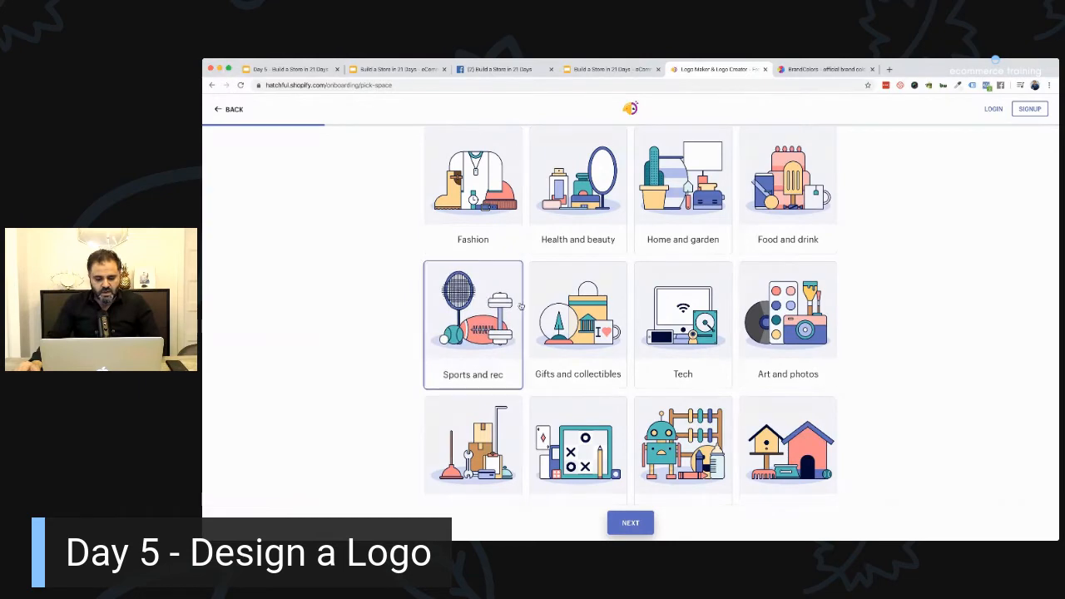
scroll(382, 293, "down", 1)
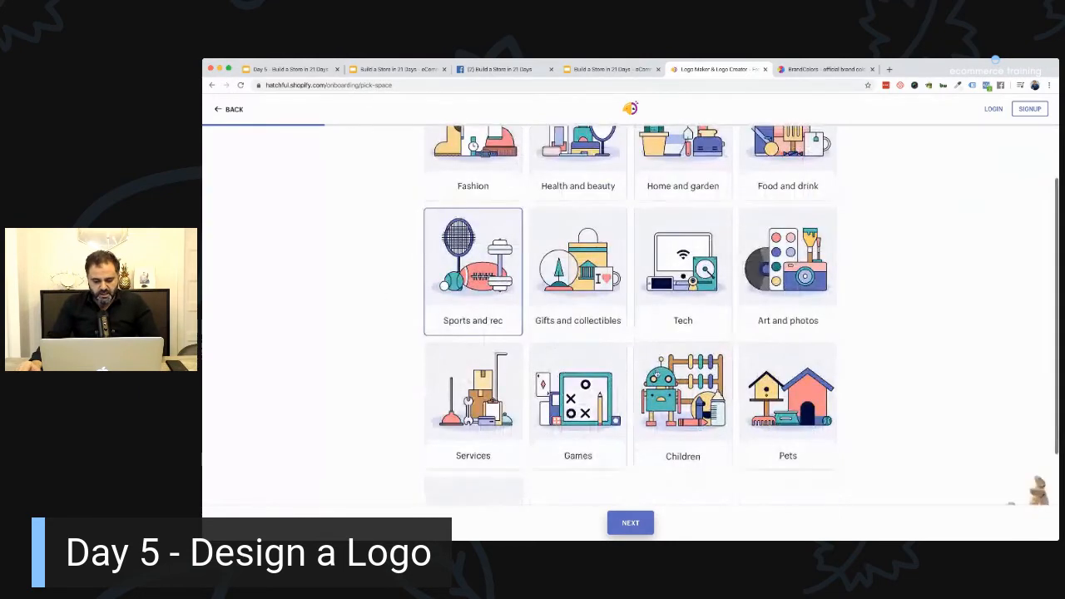
scroll(657, 364, "down", 3)
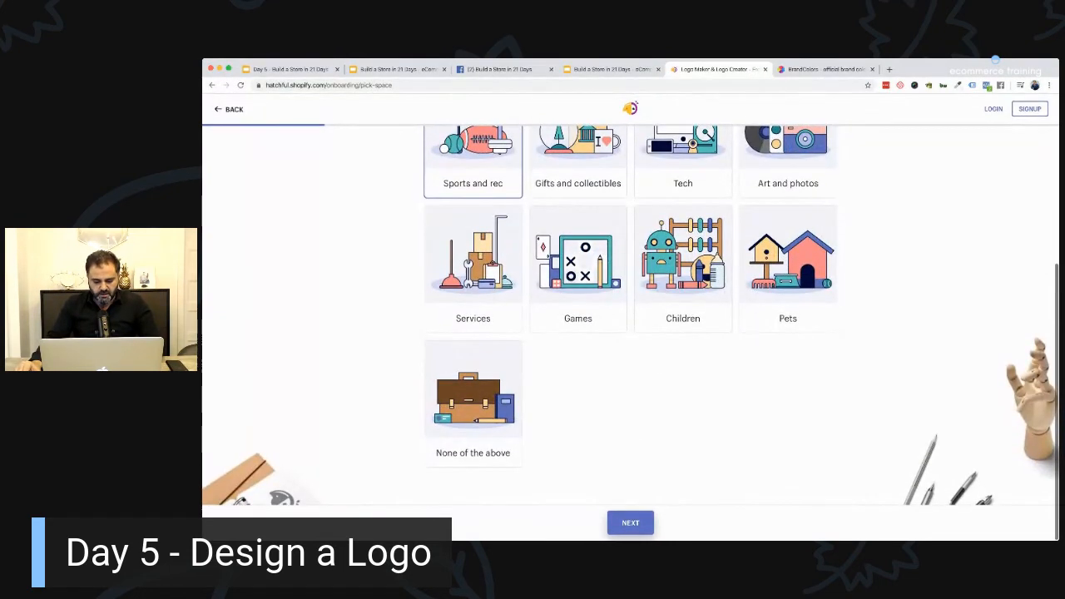
left_click(630, 523)
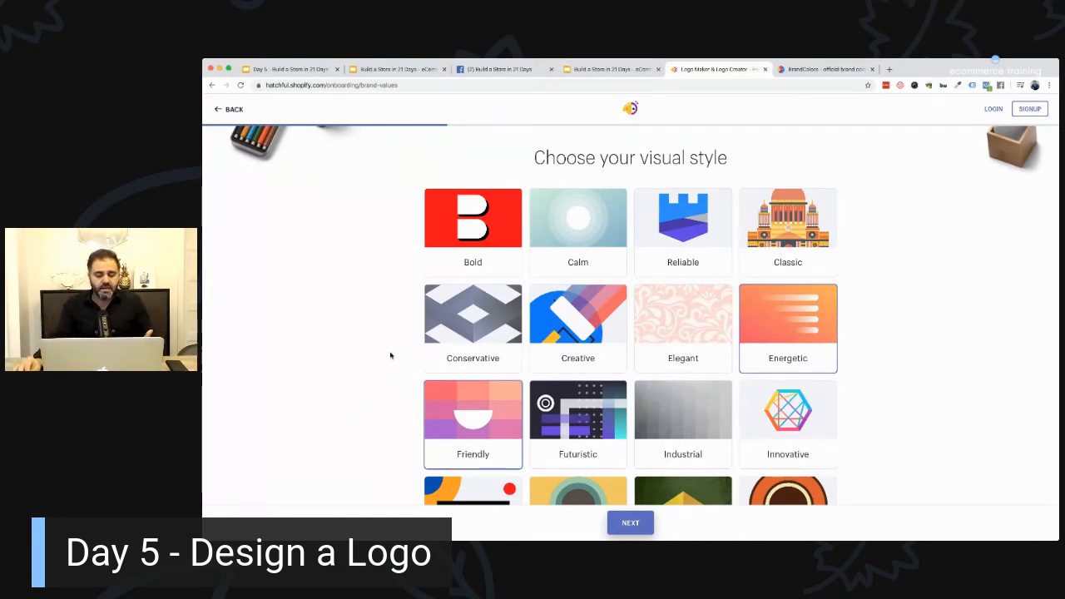
Choose Calm, Friendly and Youthful as the visual styles, with Energetic deselected, and continue to the business name.
scroll(390, 354, "down", 3)
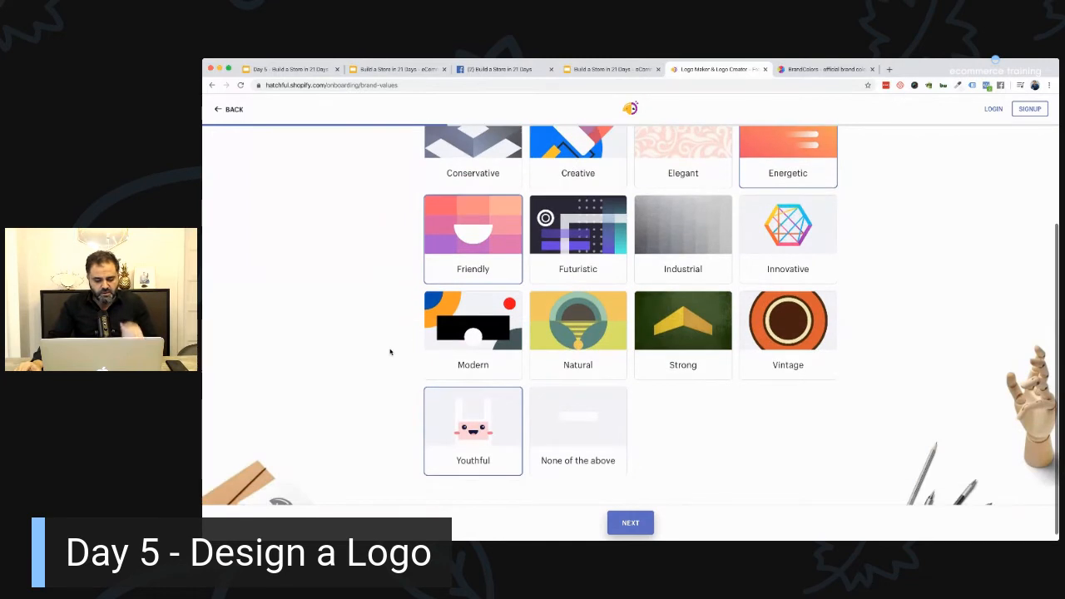
scroll(390, 352, "up", 1)
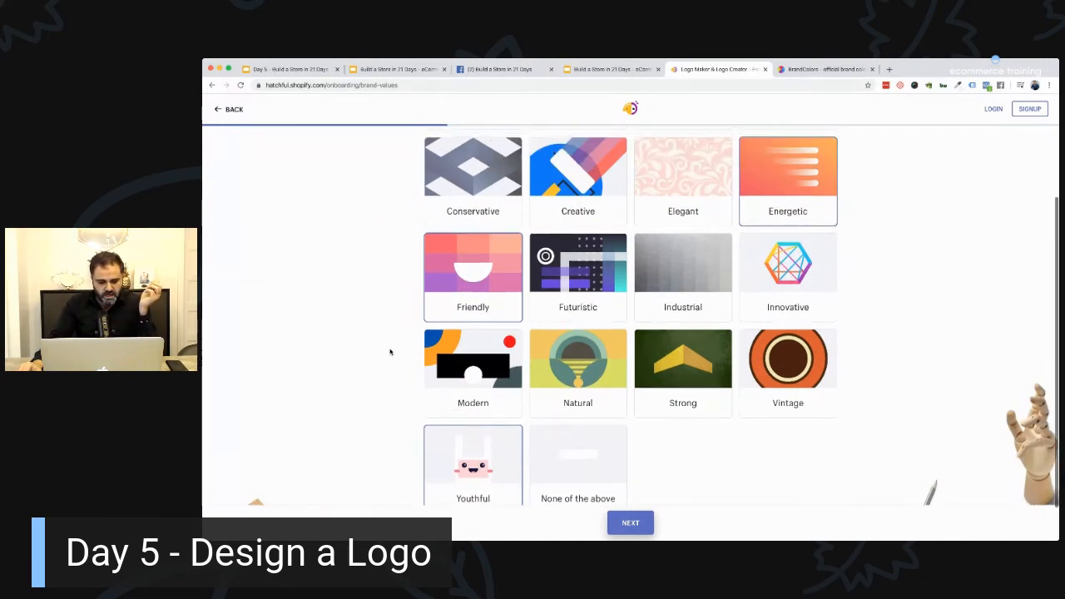
left_click(775, 198)
left_click(477, 297)
left_click(822, 173)
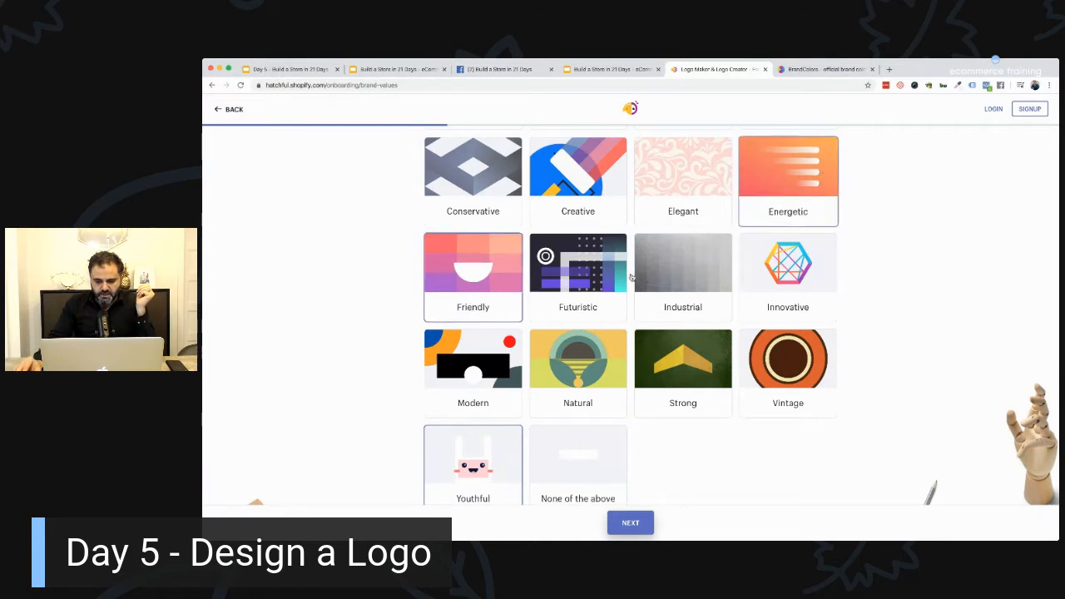
scroll(612, 283, "down", 1)
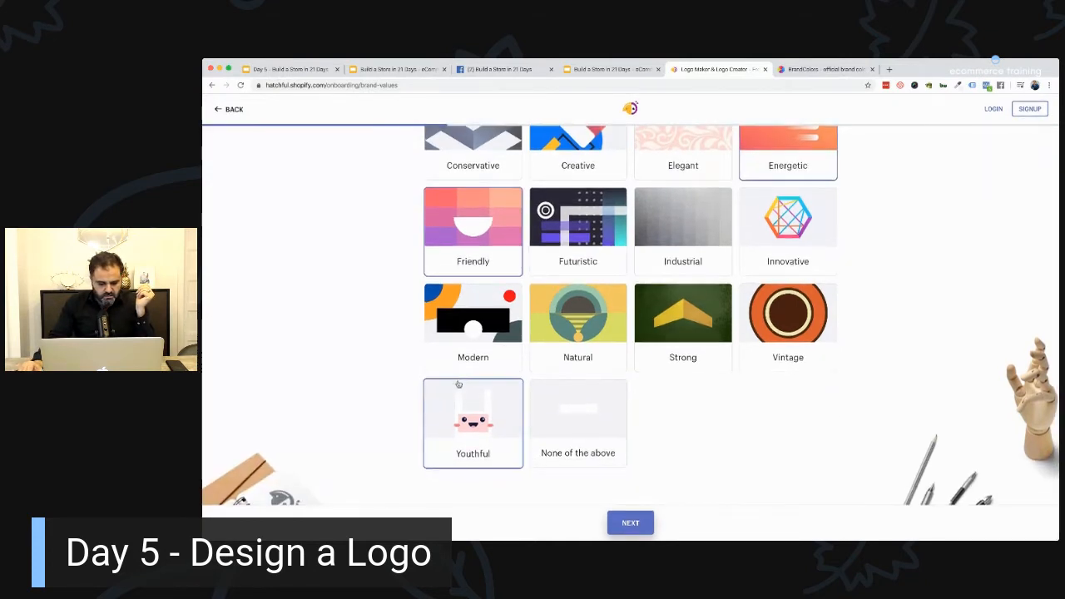
scroll(442, 367, "up", 3)
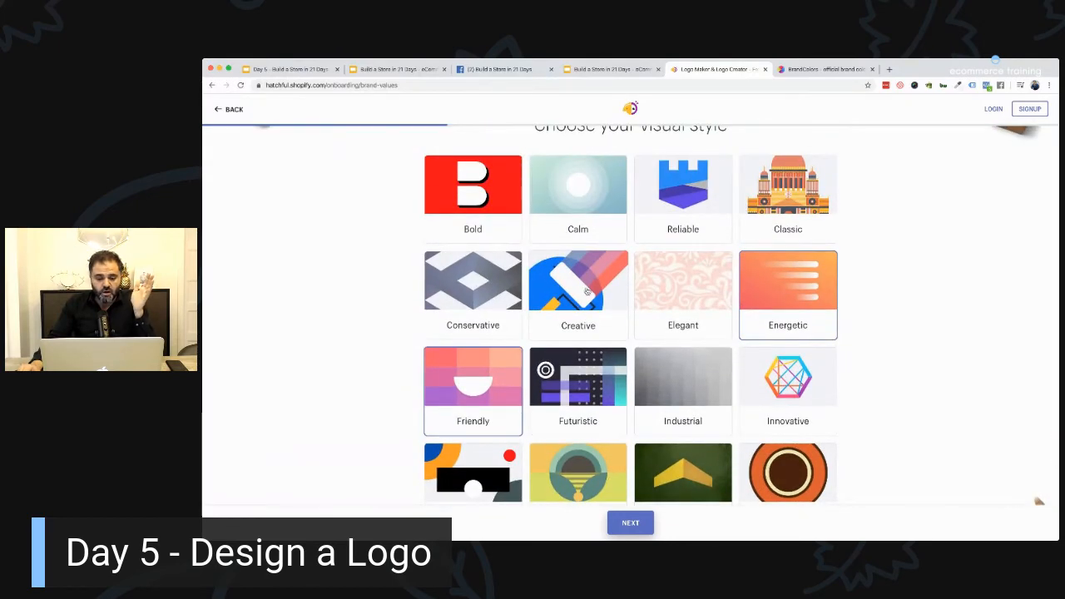
left_click(578, 190)
scroll(340, 284, "down", 1)
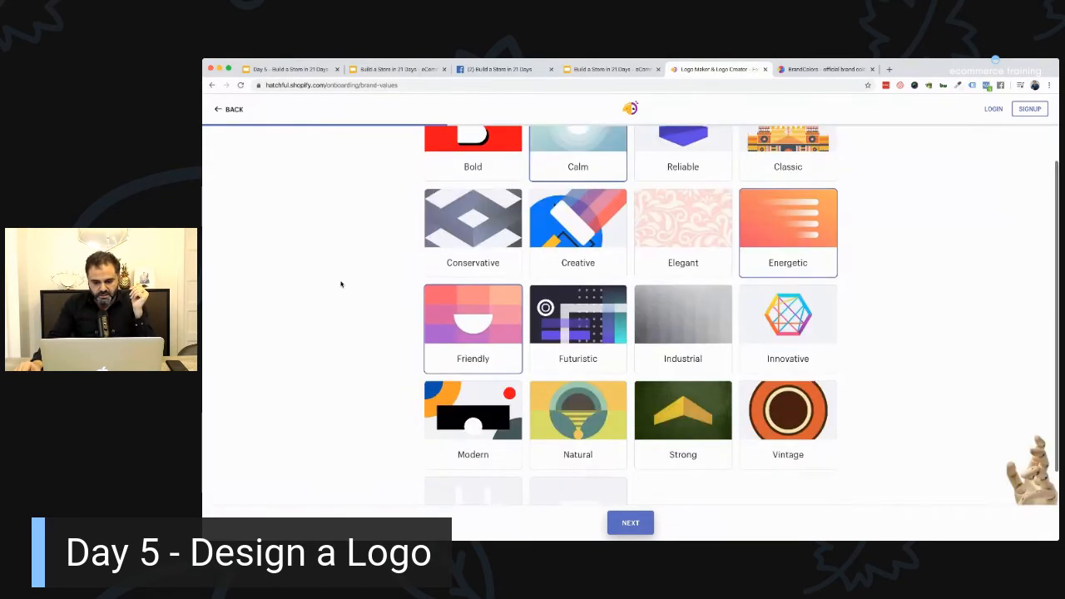
scroll(340, 283, "up", 2)
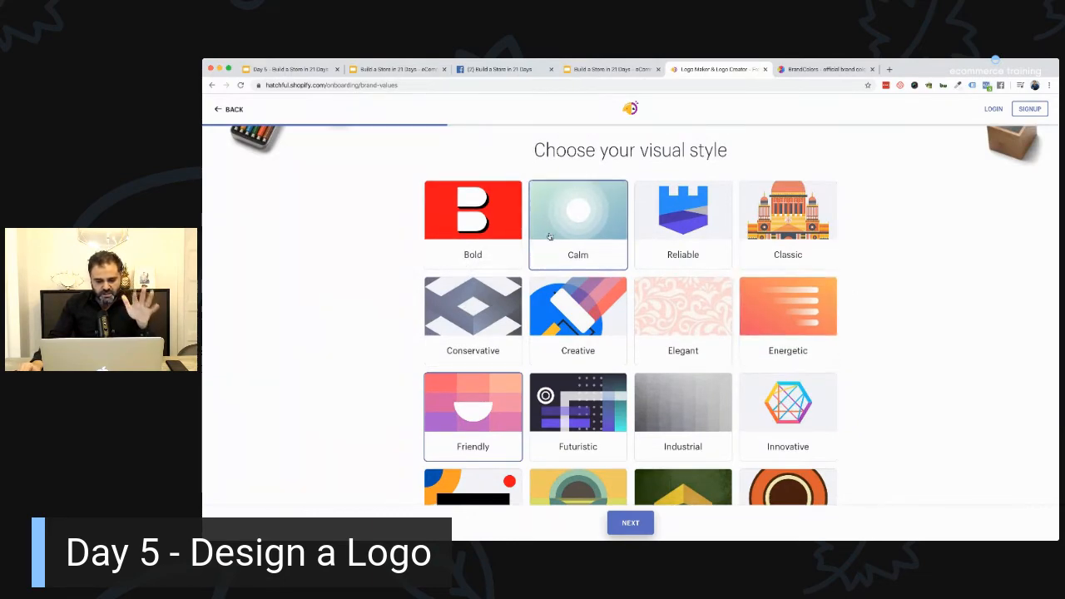
scroll(508, 266, "down", 2)
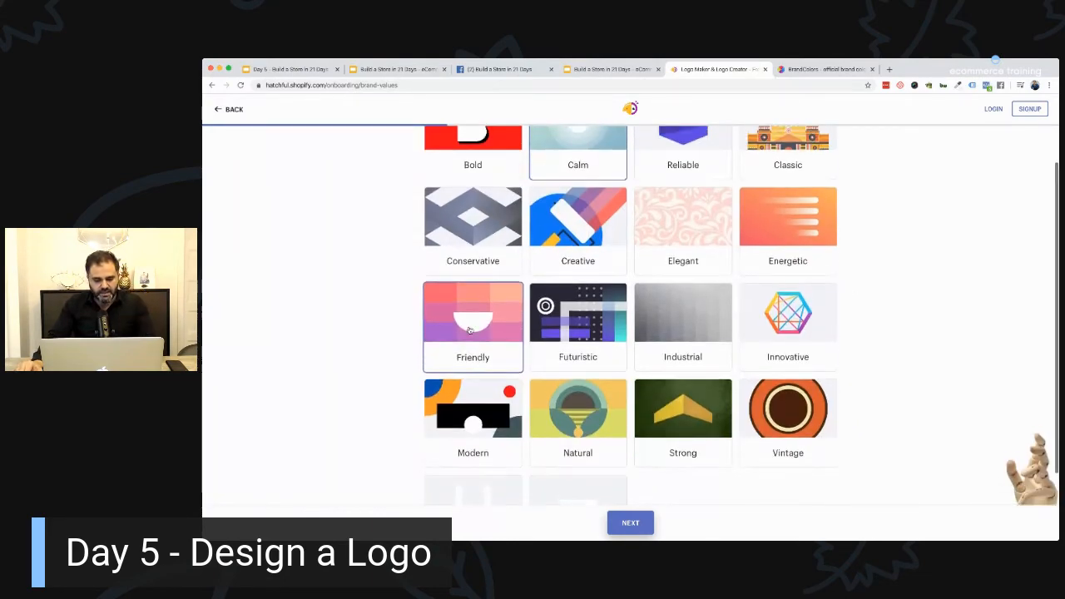
scroll(478, 333, "down", 2)
left_click(471, 420)
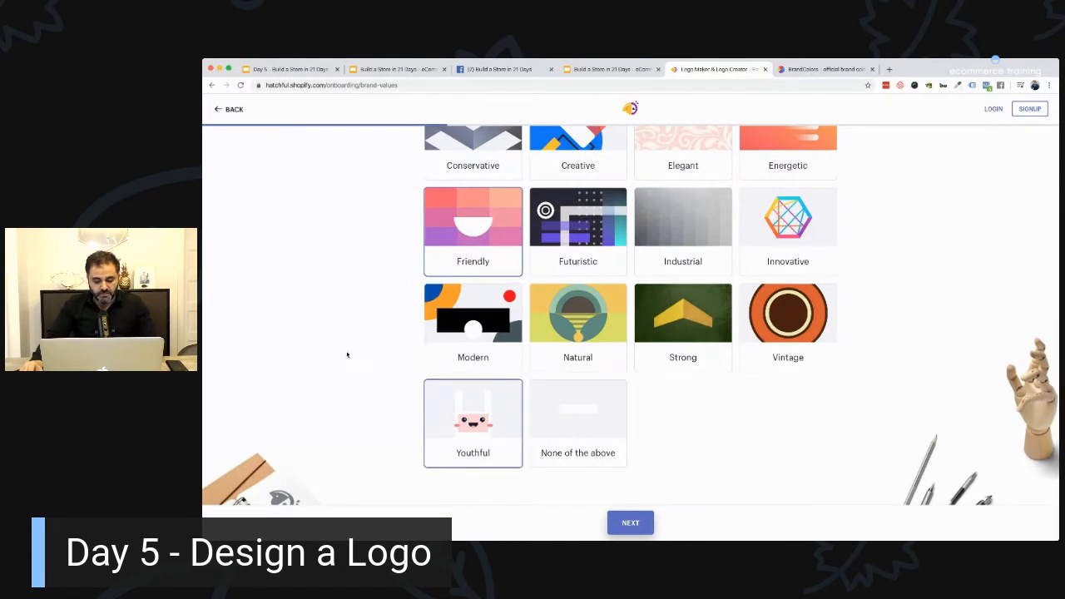
left_click(630, 522)
Set the business name to "Yoga Superstore" and the slogan to "Be Flexible", and continue to the logo usage choices.
left_click(554, 233)
key("super+a")
key("BackSpace")
type("Yog")
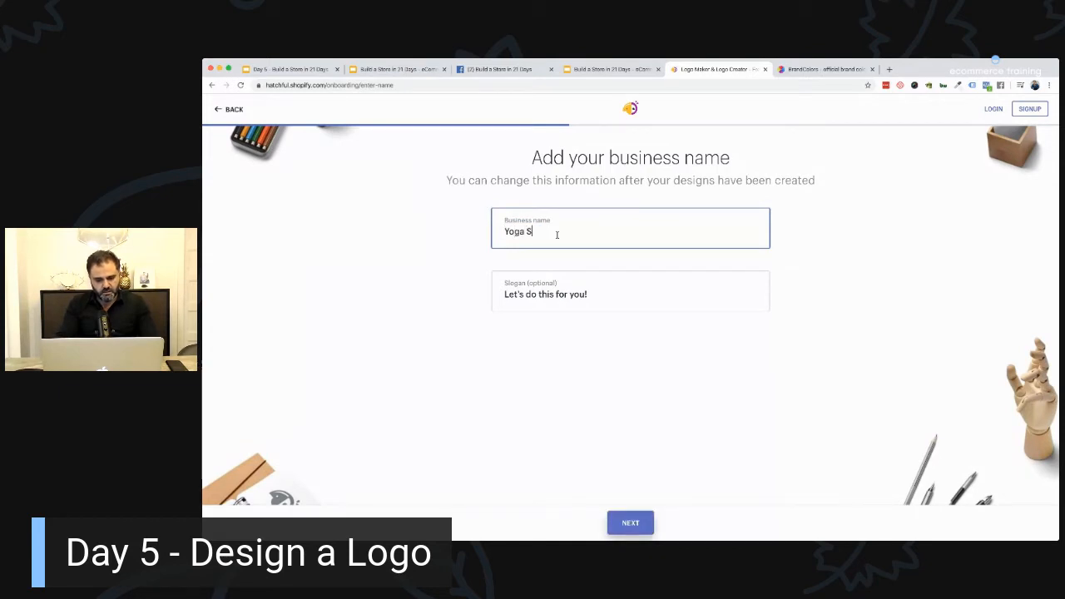
left_click(599, 295)
key("super+a")
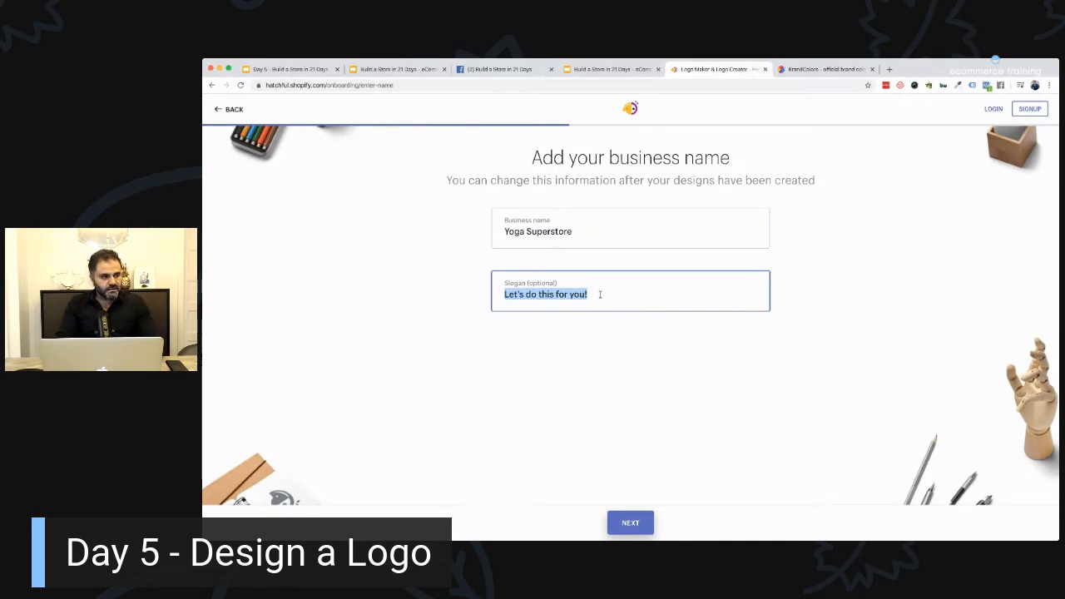
type("Be Flexible")
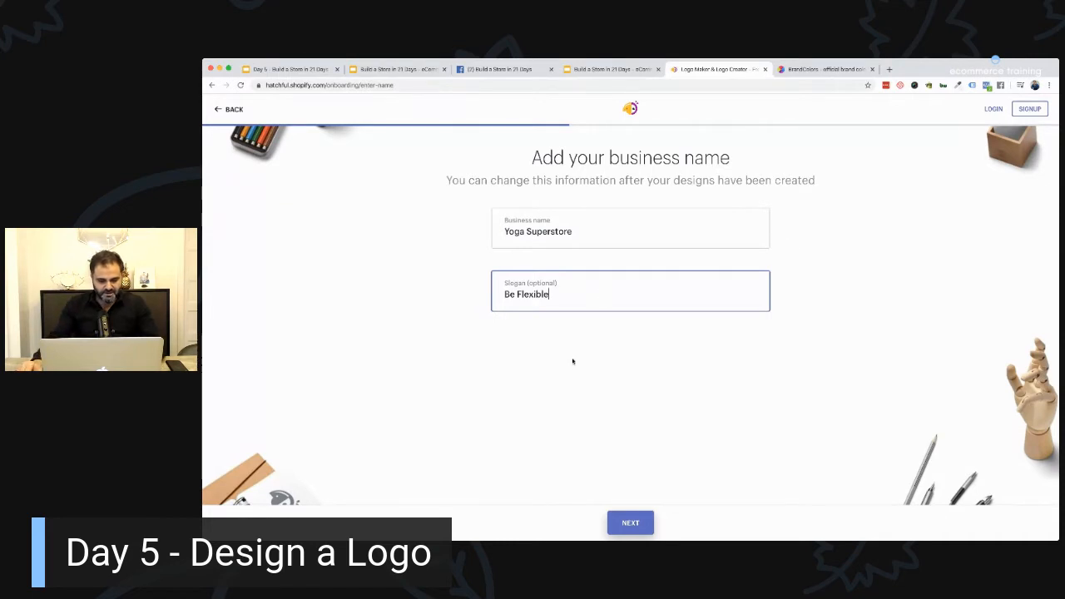
left_click(572, 361)
left_click(629, 524)
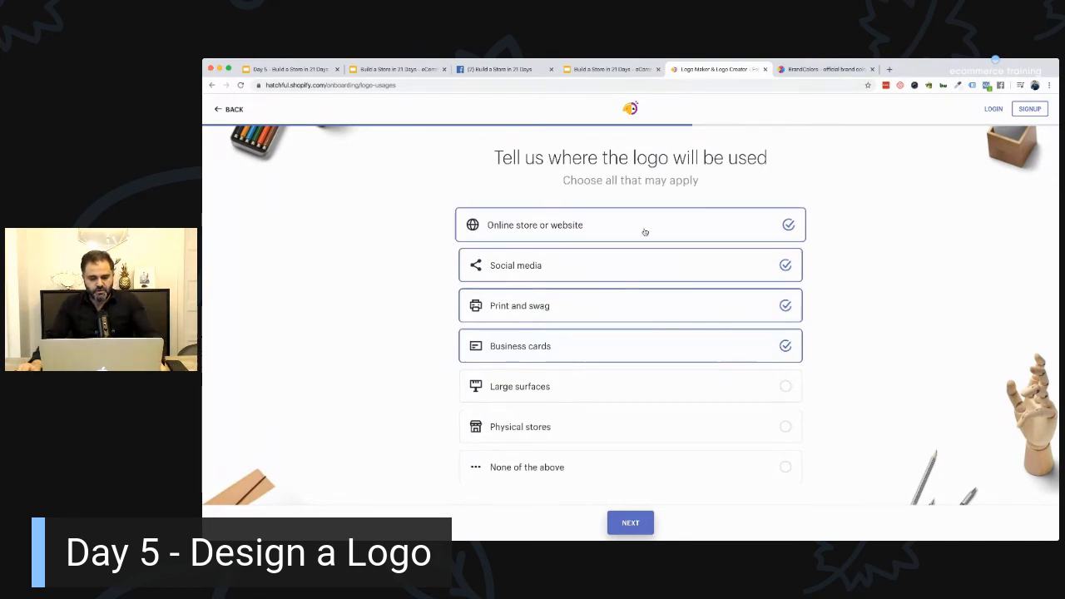
Deselect the preselected logo uses: Online store or website, Social media, Print and swag, and Business cards.
left_click(605, 230)
left_click(592, 265)
left_click(583, 305)
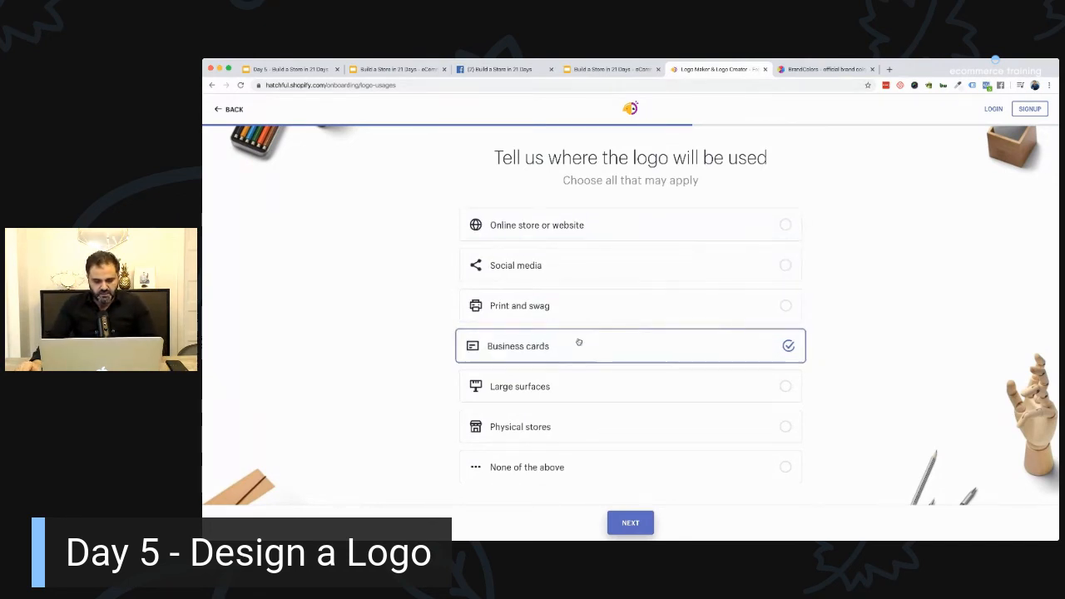
left_click(578, 342)
scroll(491, 252, "down", 1)
scroll(490, 253, "up", 1)
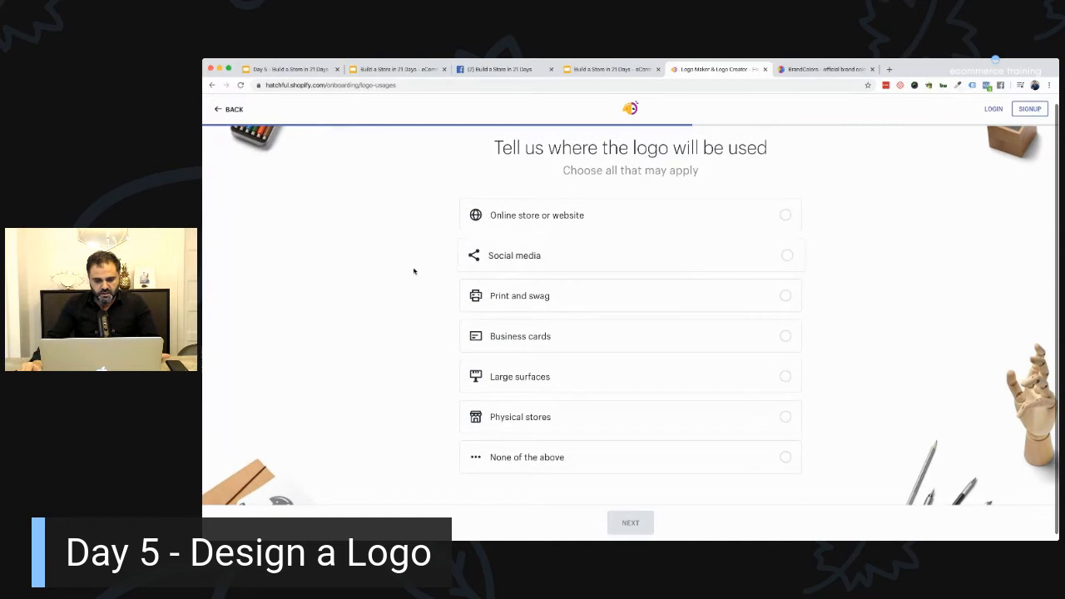
Select Online store or website, Social media, Print and swag, Business cards, Large surfaces and Physical stores as logo uses, and generate the logos.
left_click(523, 217)
left_click(487, 257)
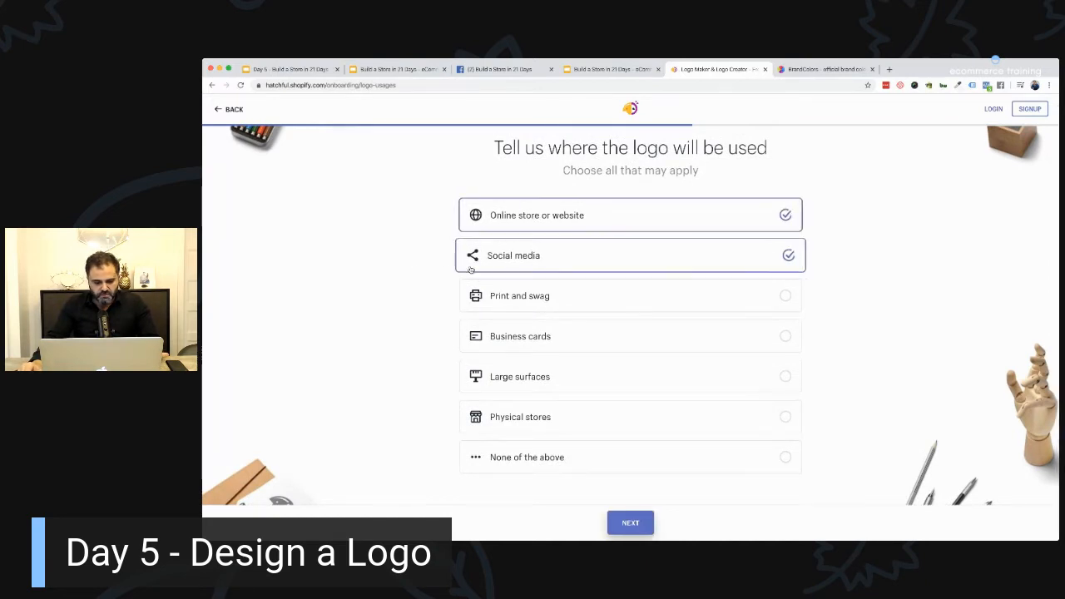
left_click(489, 301)
left_click(526, 331)
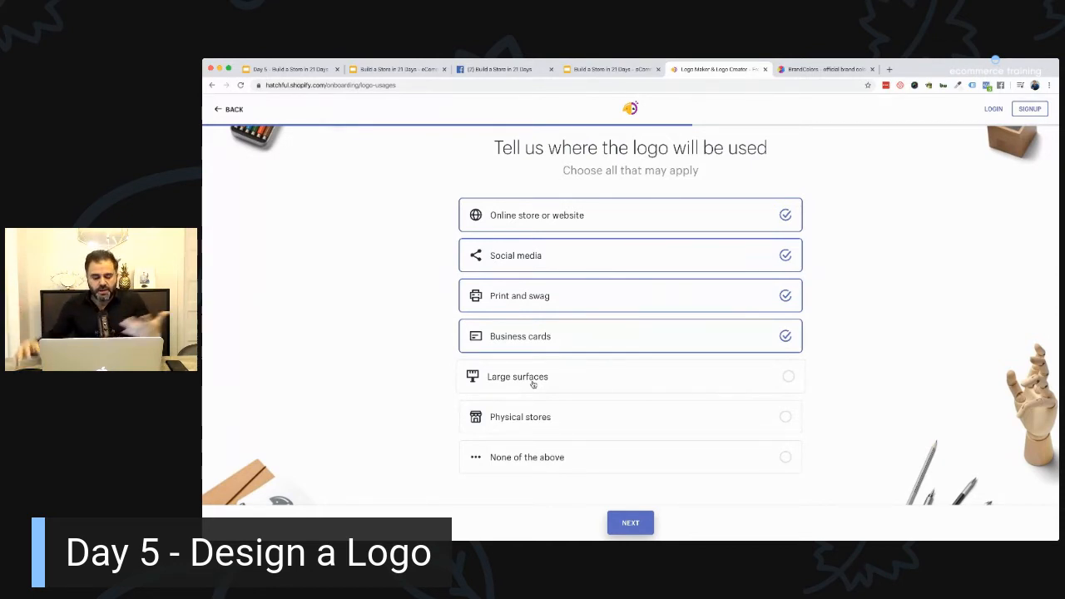
left_click(535, 384)
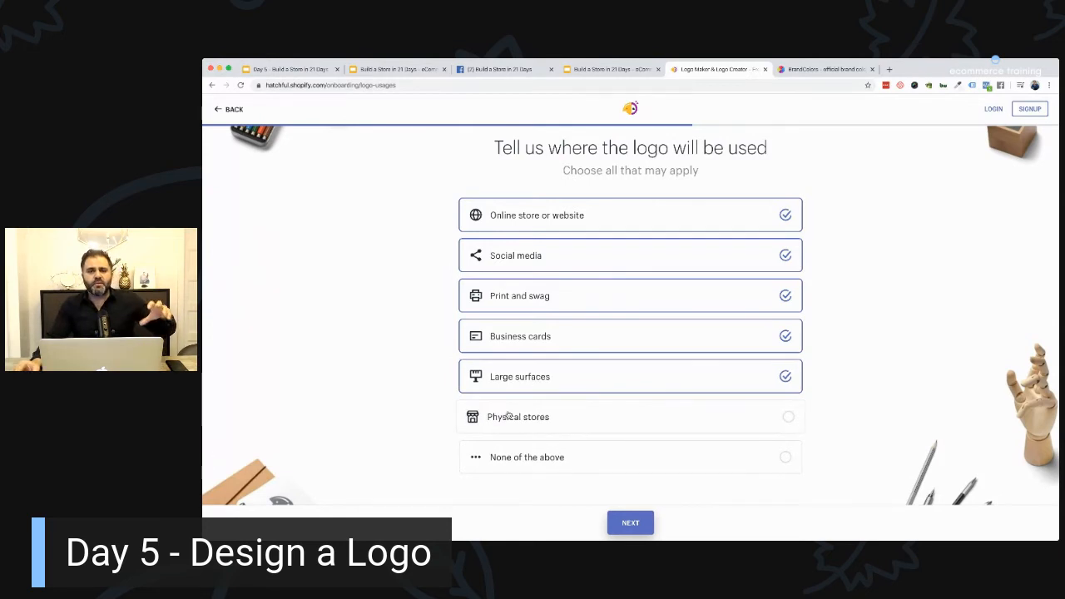
left_click(508, 416)
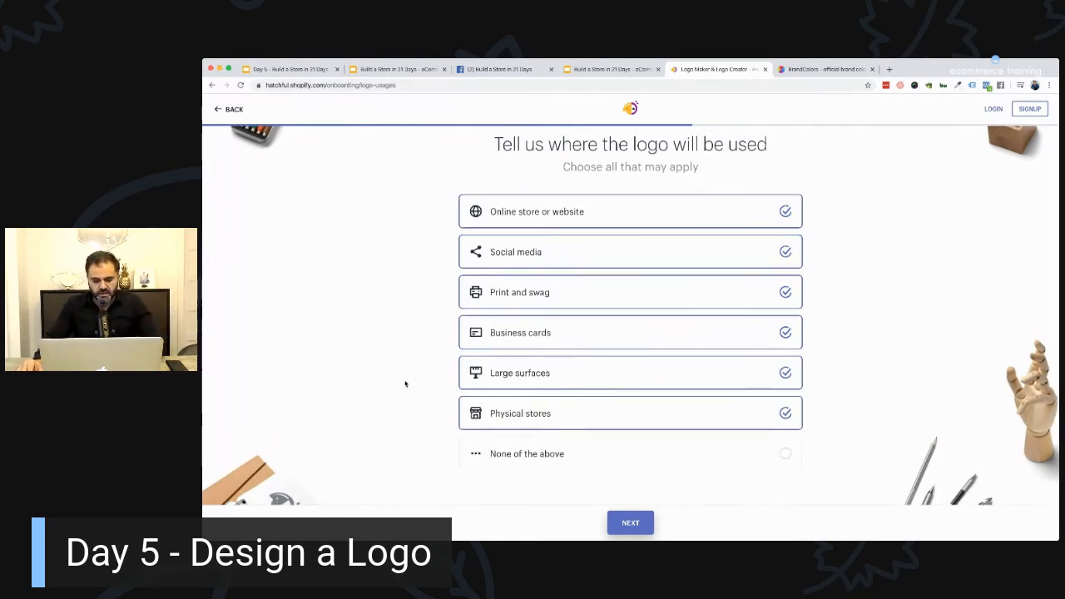
left_click(629, 522)
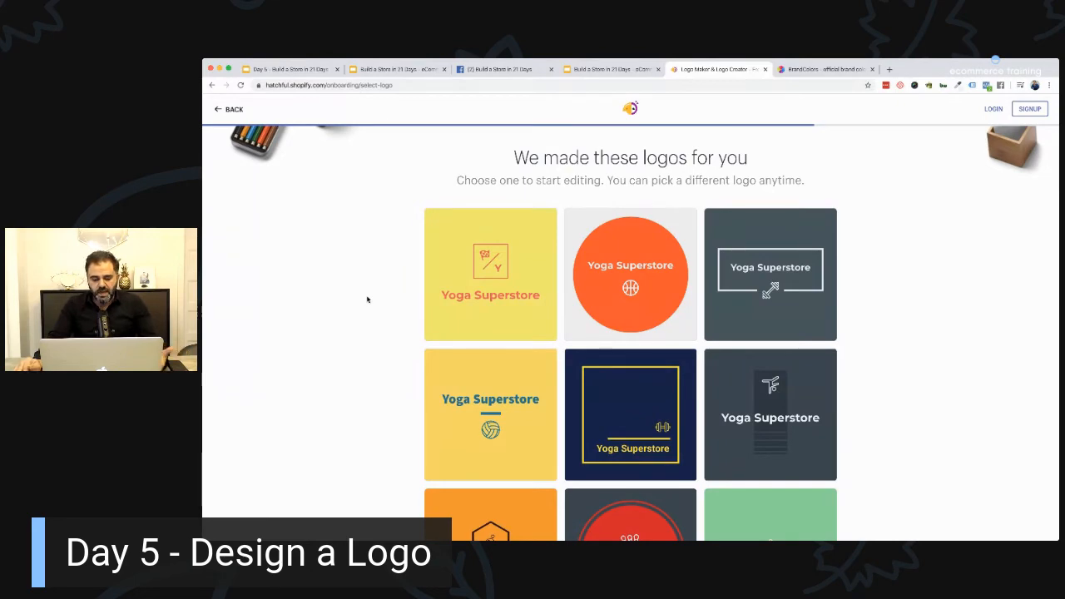
Browse the generated logos and choose the design with an orange banner and basketball icon on light grey for editing.
scroll(367, 299, "down", 9)
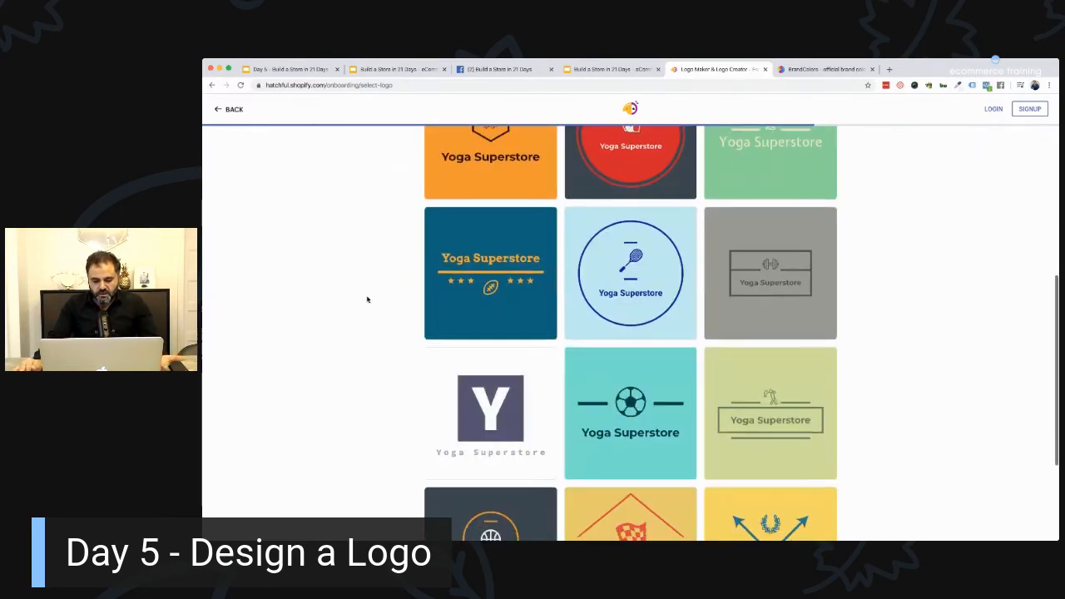
scroll(366, 300, "down", 2)
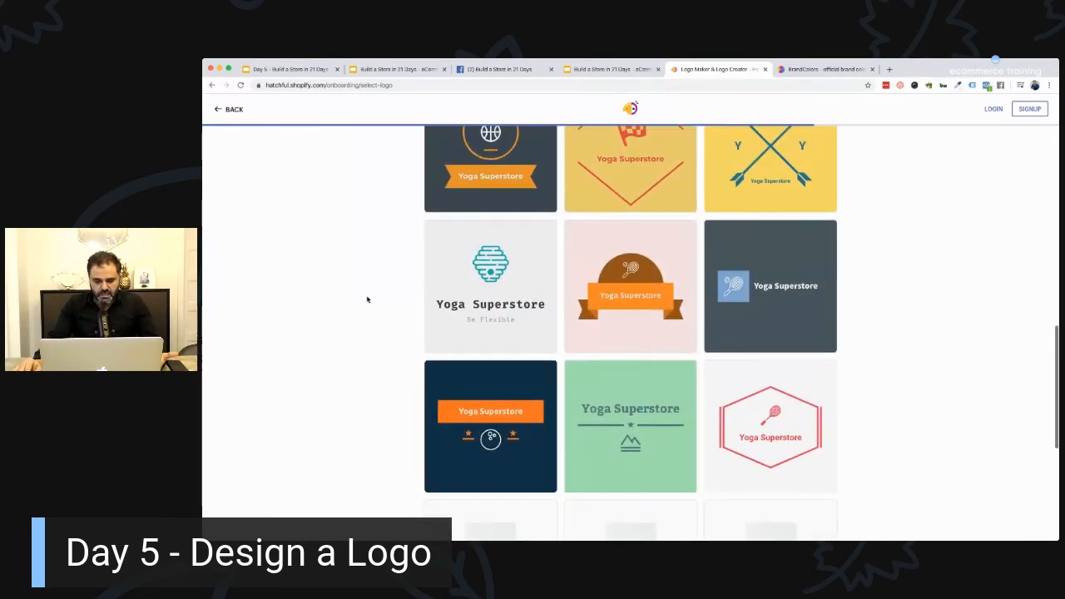
scroll(367, 300, "down", 5)
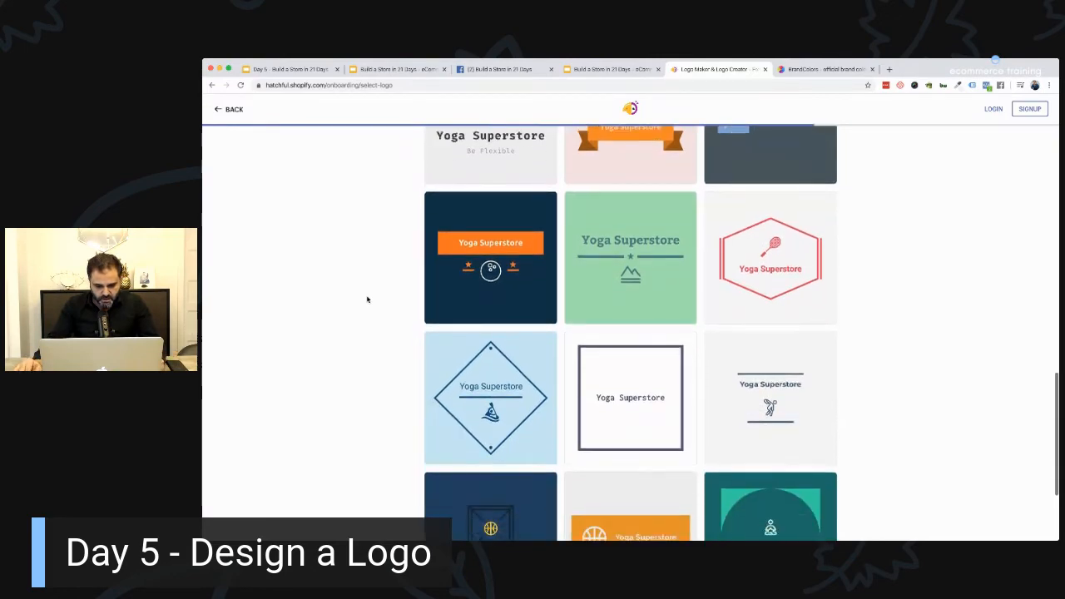
scroll(367, 299, "up", 5)
scroll(367, 300, "down", 1)
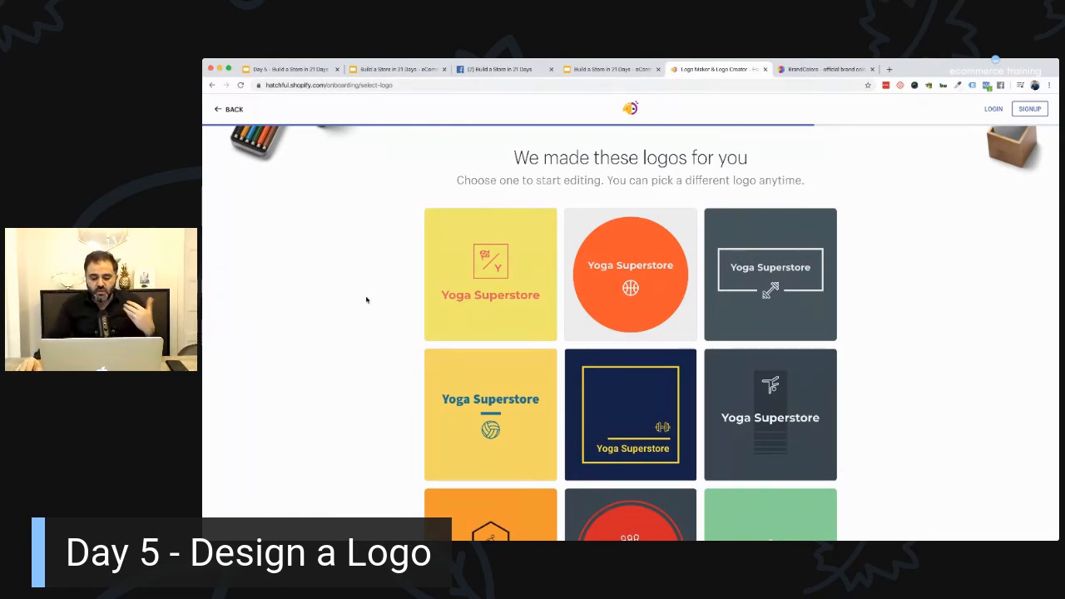
scroll(366, 299, "down", 5)
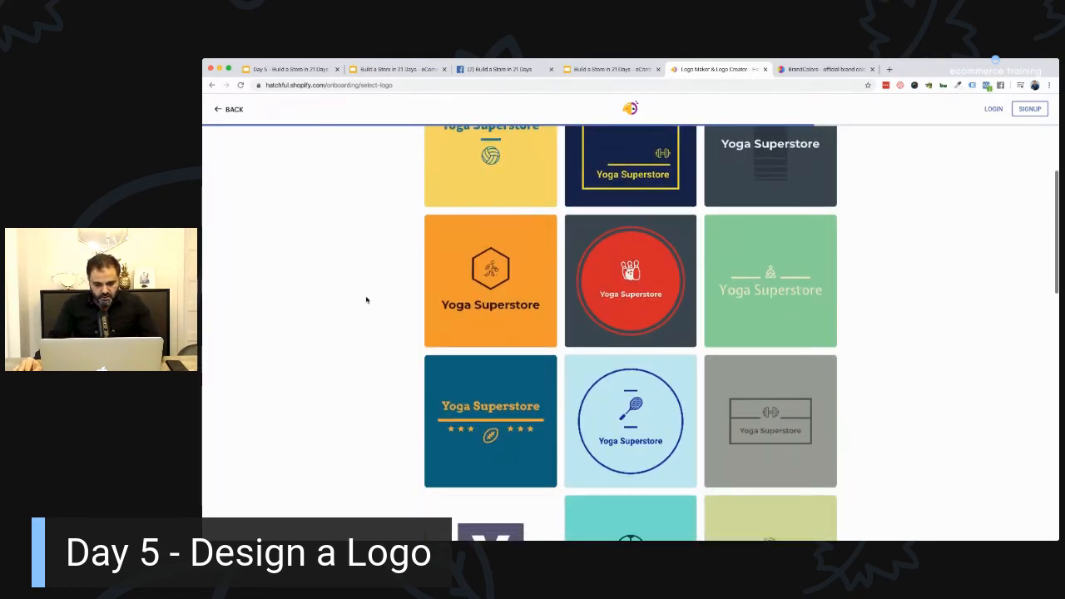
scroll(366, 300, "down", 3)
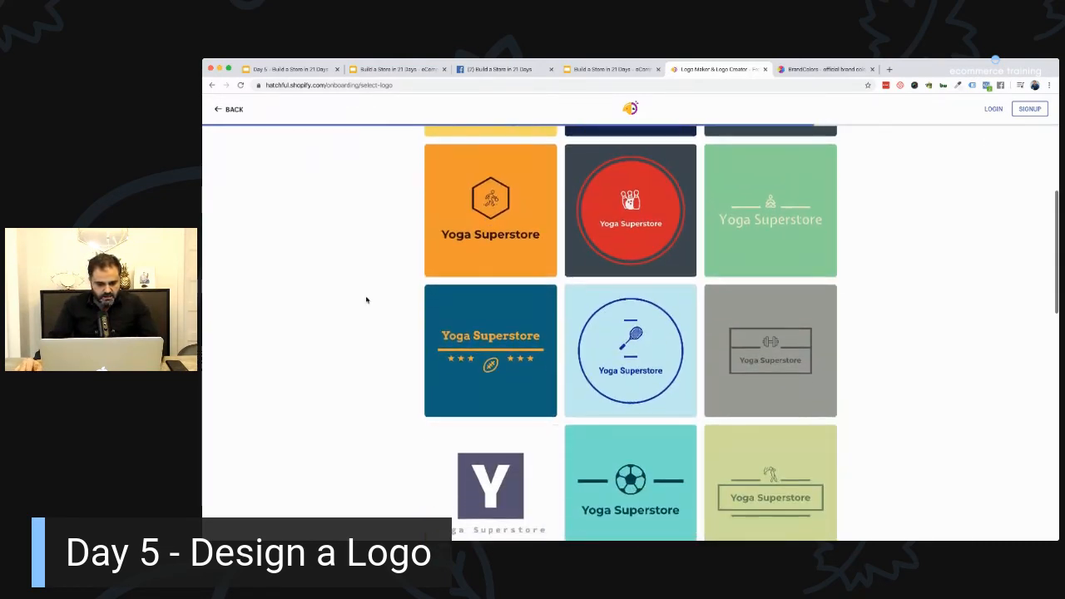
scroll(366, 300, "down", 4)
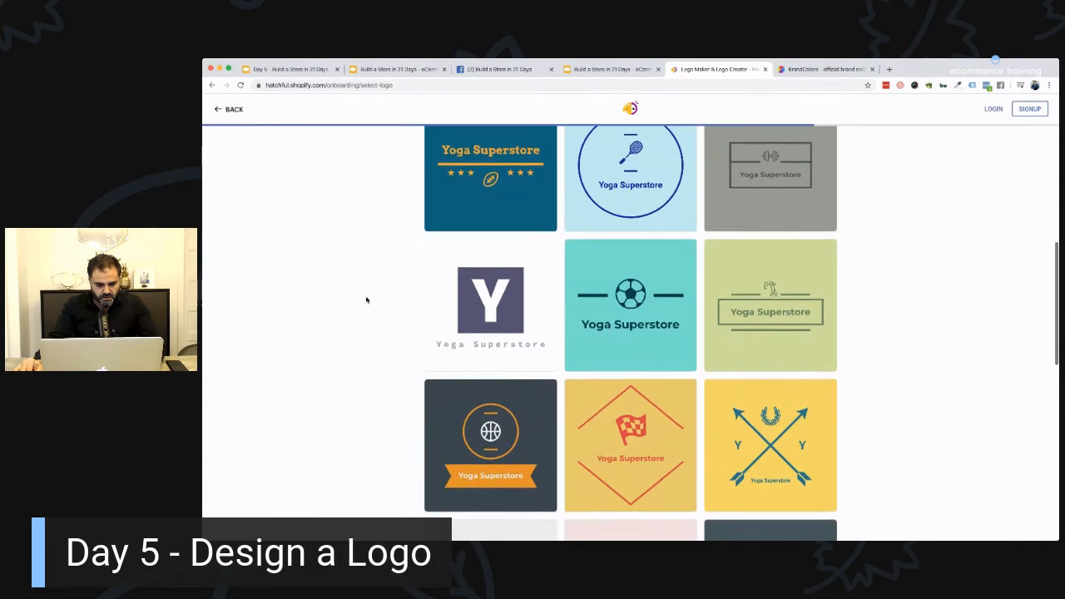
scroll(365, 299, "down", 5)
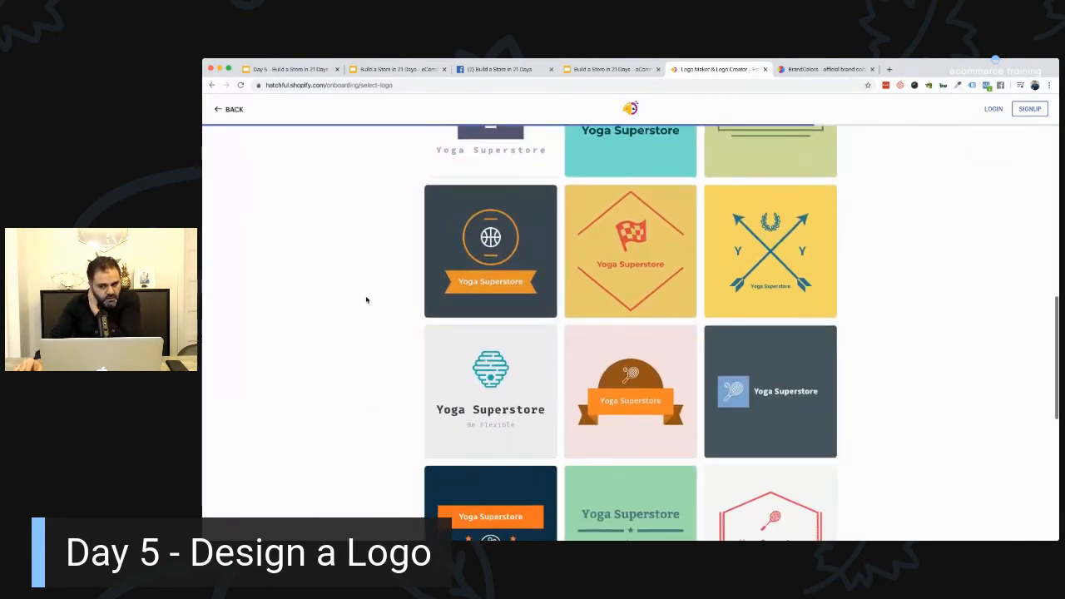
scroll(366, 300, "down", 10)
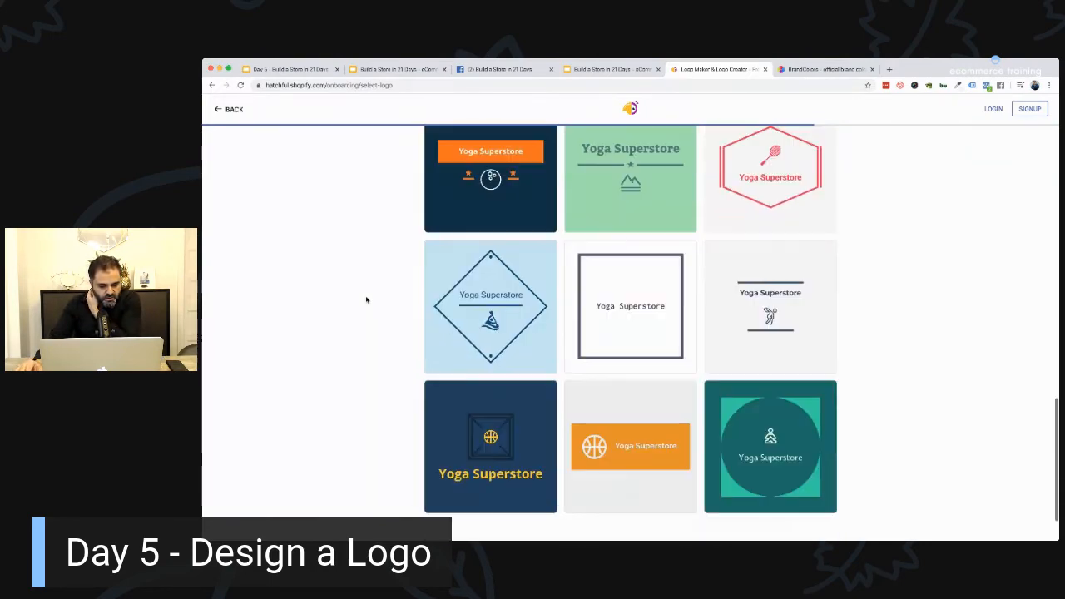
scroll(366, 299, "down", 1)
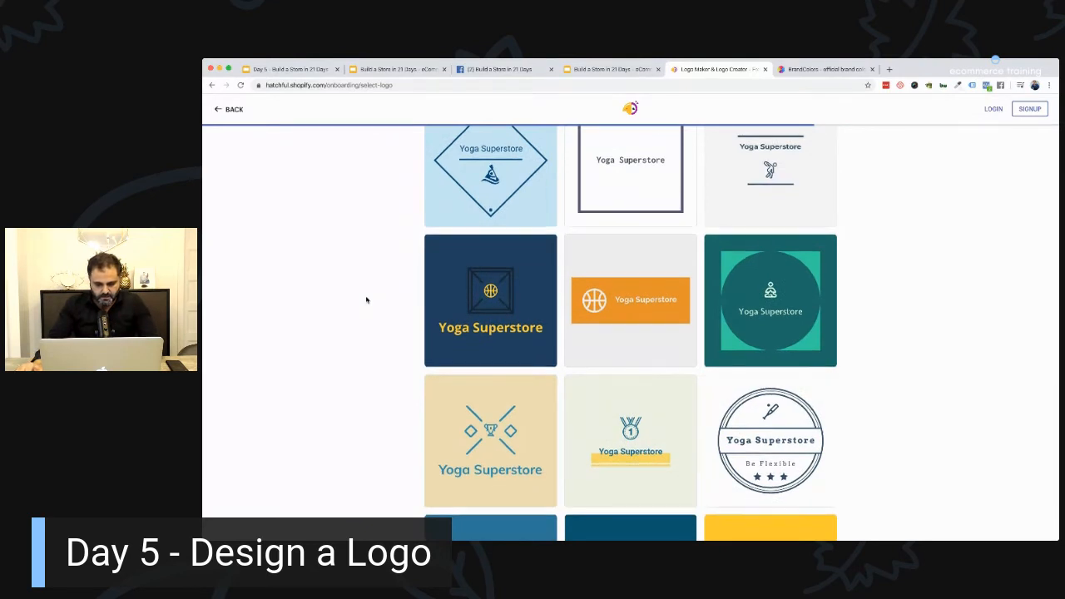
scroll(366, 299, "down", 1)
scroll(571, 245, "down", 1)
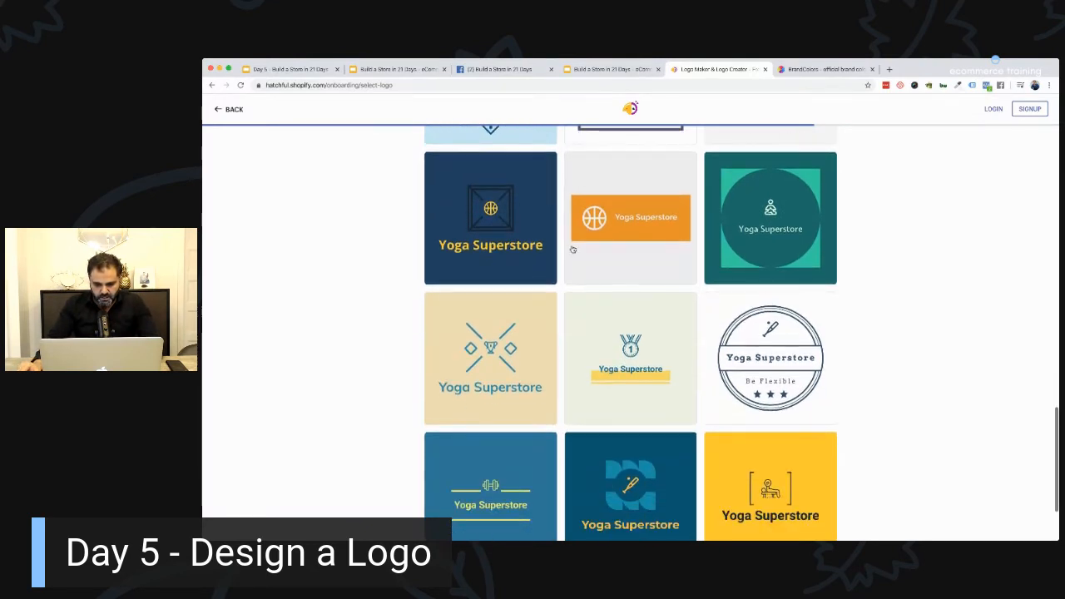
left_click(631, 261)
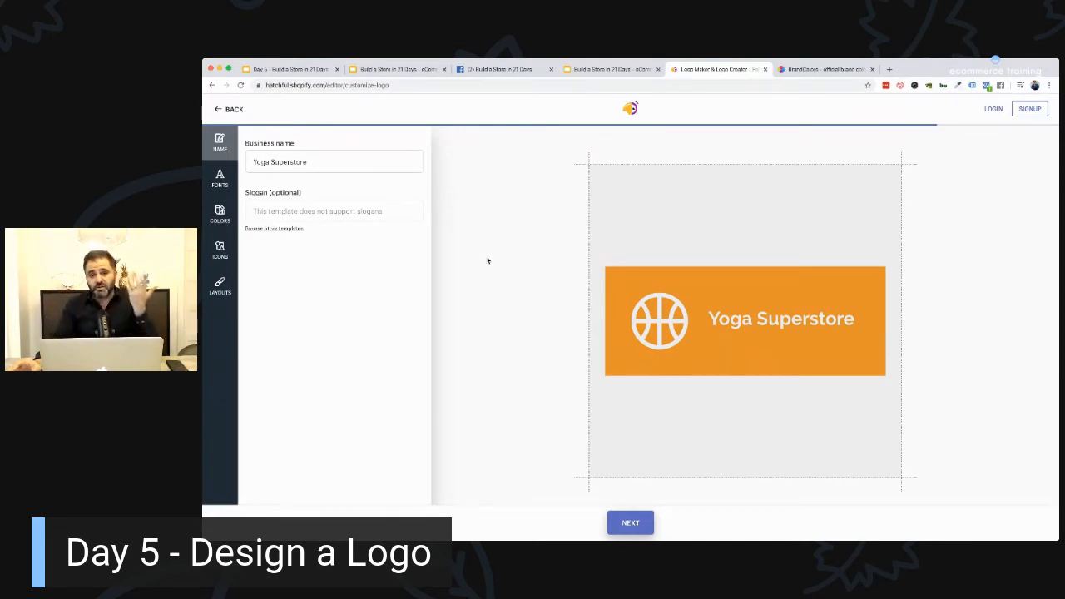
Change the business name on the logo to "Yoga Shop".
left_click(327, 163)
left_click(354, 213)
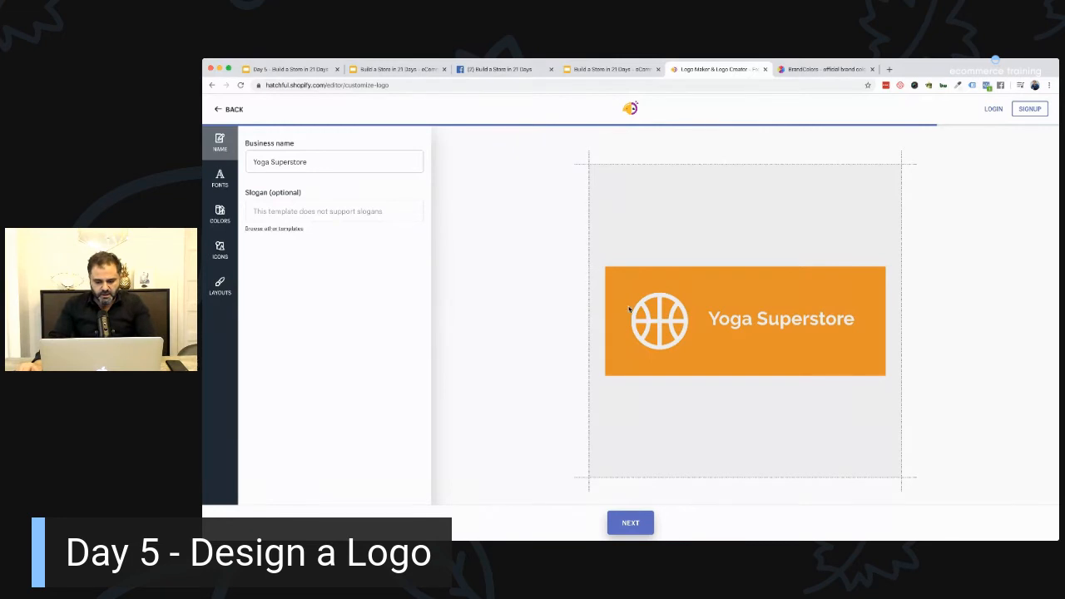
left_click(306, 163)
key("BackSpace")
key("BackSpace")
key("BackSpace")
key("BackSpace")
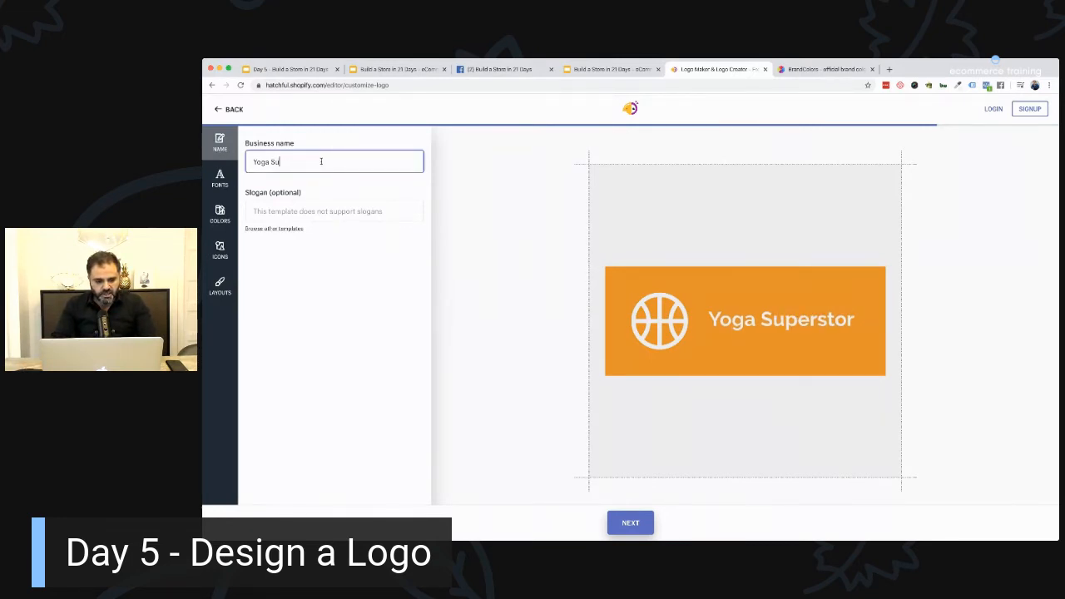
type("Shop")
left_click(367, 255)
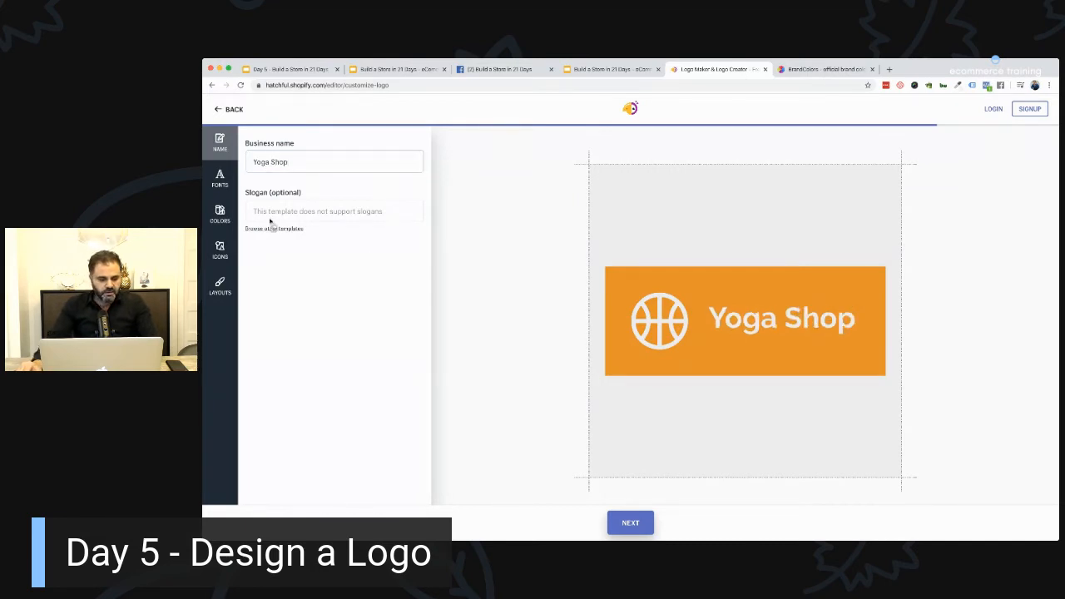
Try a bold monospaced font from the full font list on the logo text.
left_click(219, 178)
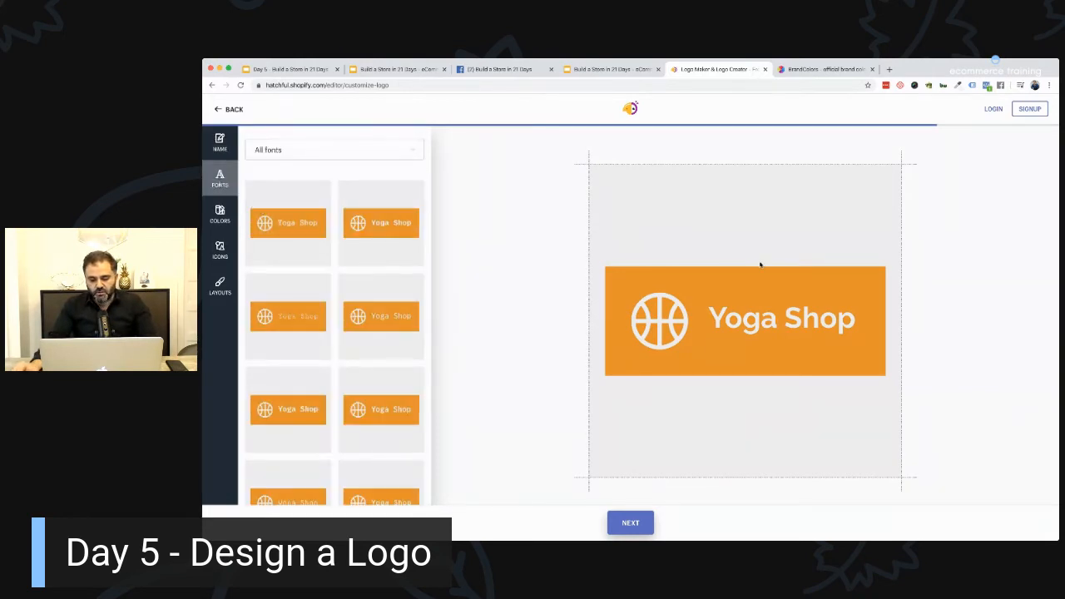
scroll(322, 255, "down", 3)
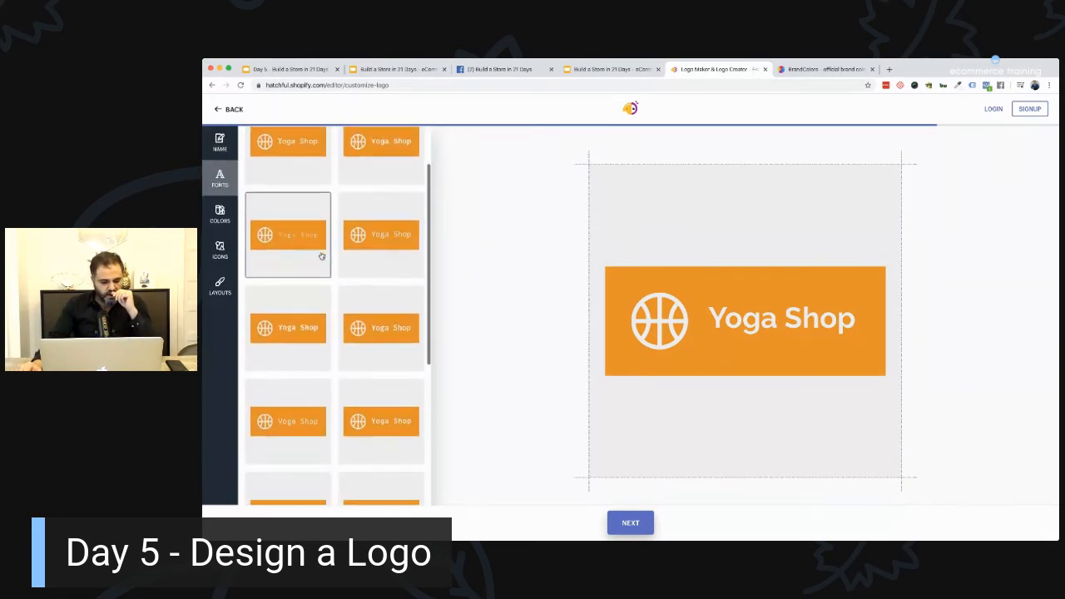
scroll(322, 257, "down", 5)
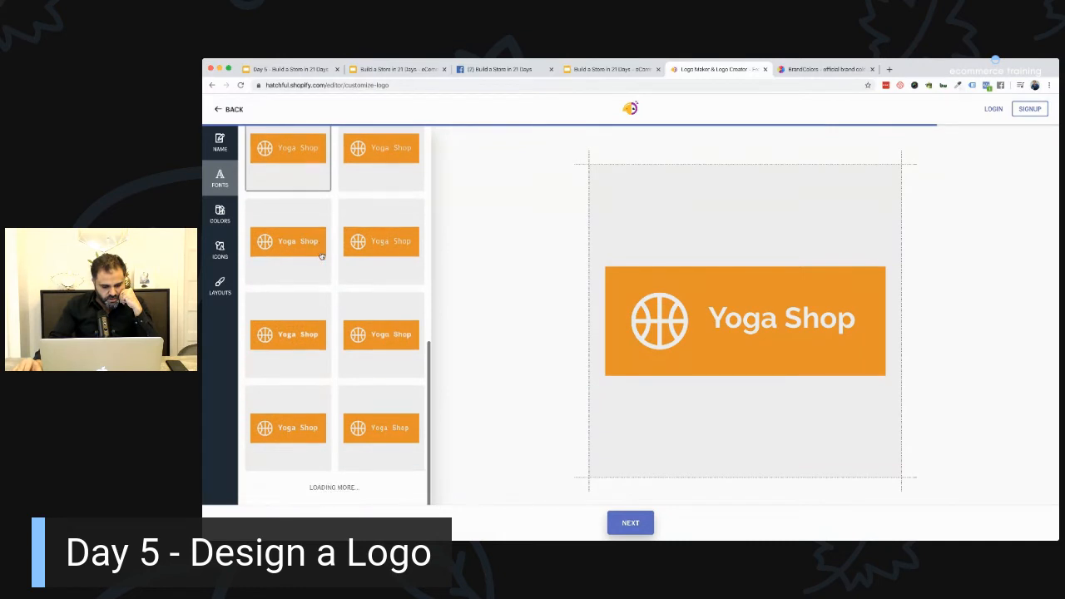
left_click(303, 309)
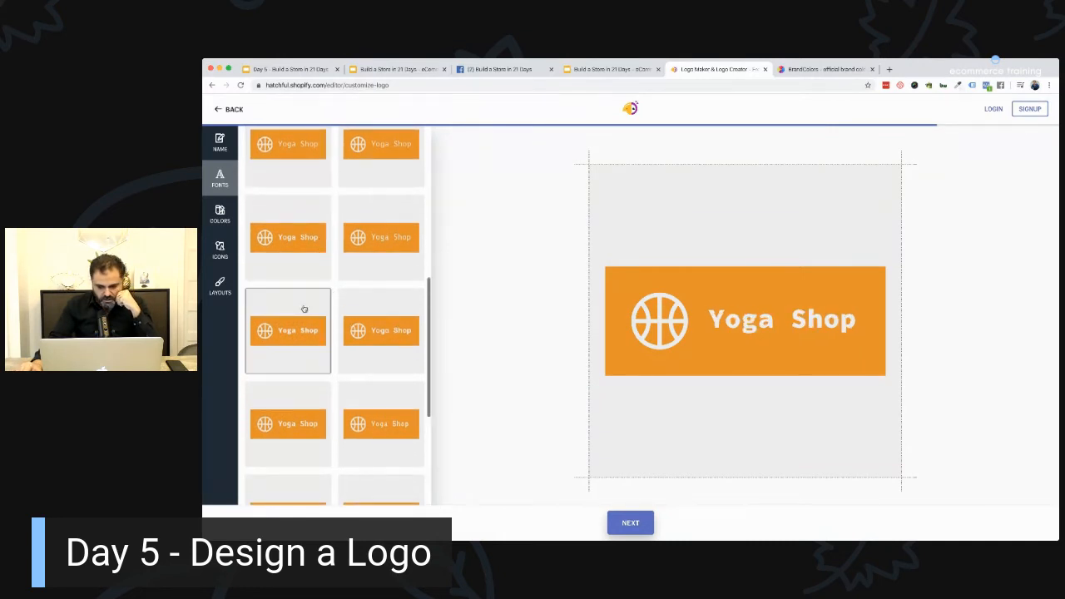
scroll(305, 308, "up", 7)
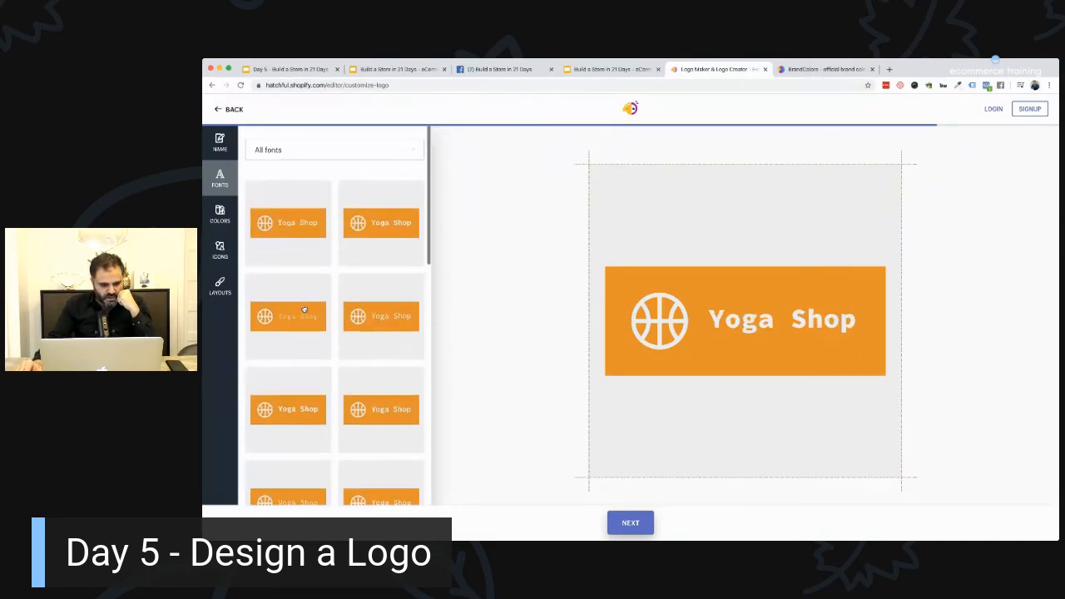
Filter the fonts to Modern and apply the bold rounded font to the logo text.
left_click(411, 154)
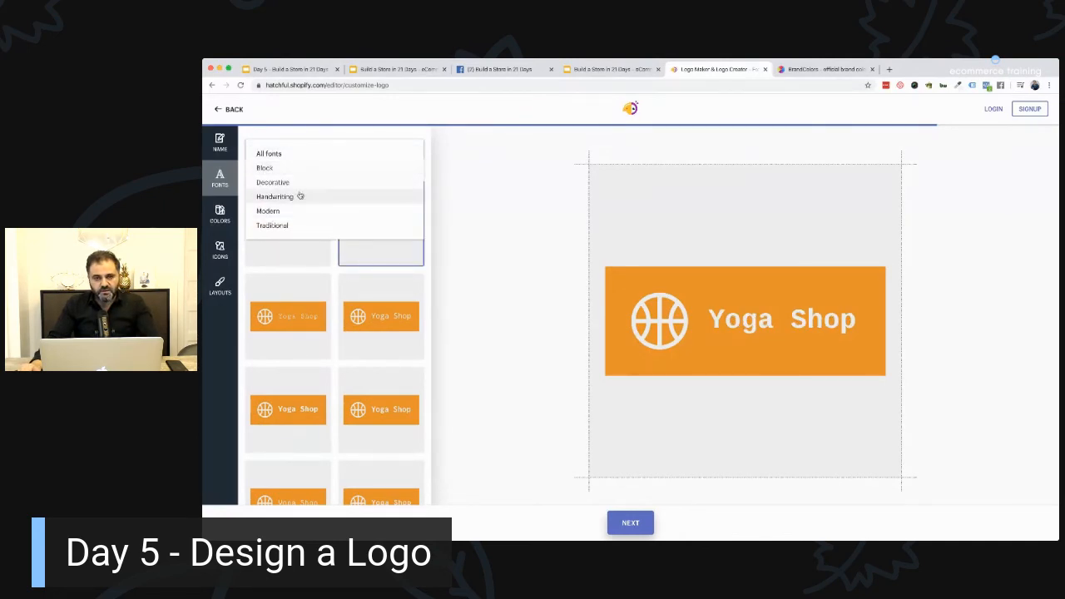
left_click(278, 211)
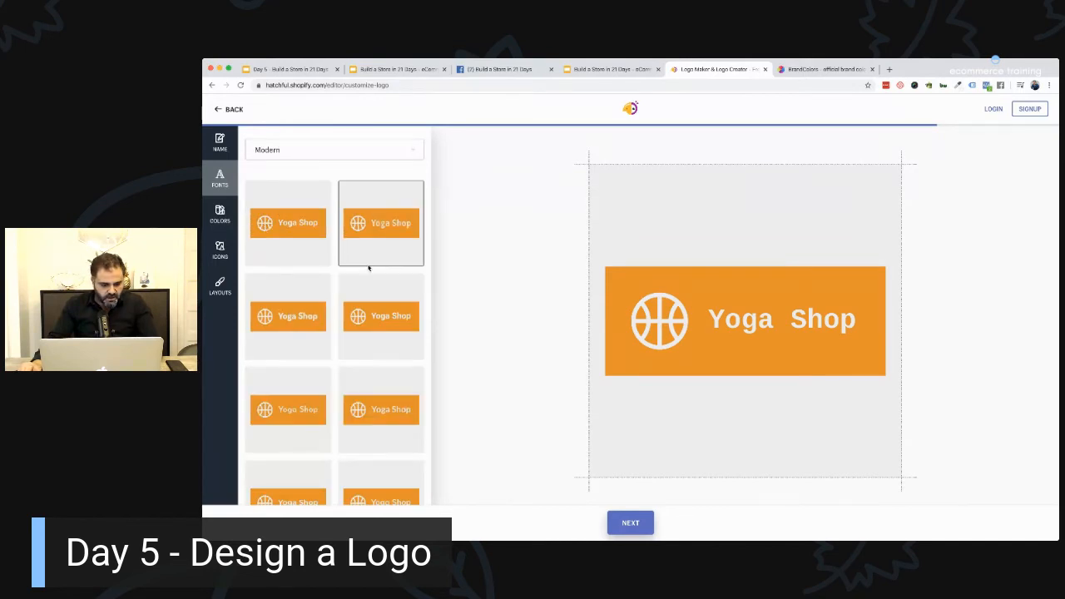
left_click(283, 243)
left_click(298, 307)
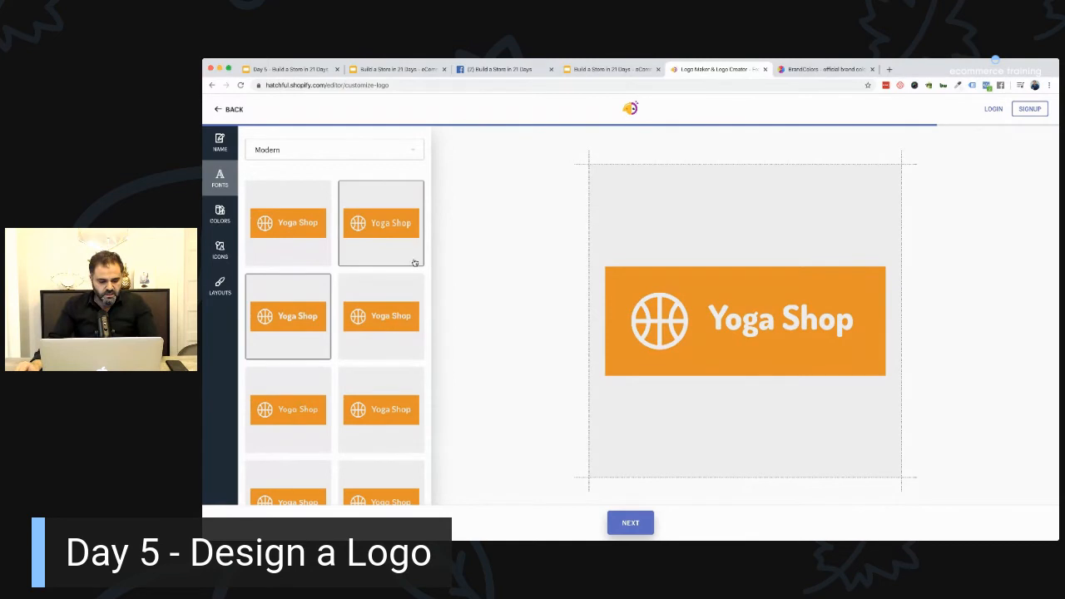
Try the color scheme with a purple background and lavender banner on the logo.
left_click(221, 213)
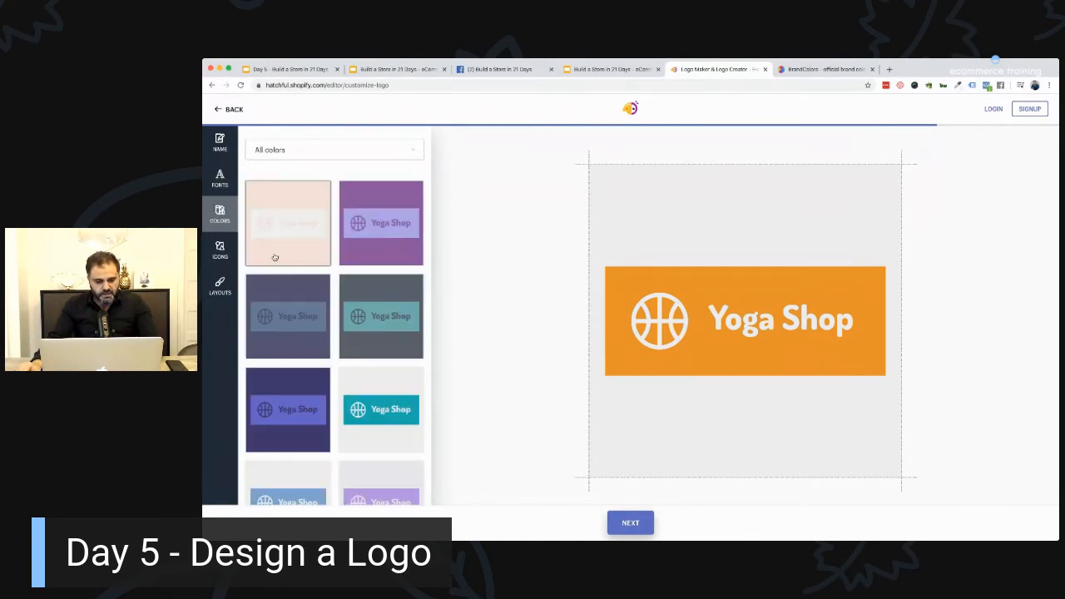
scroll(313, 252, "down", 8)
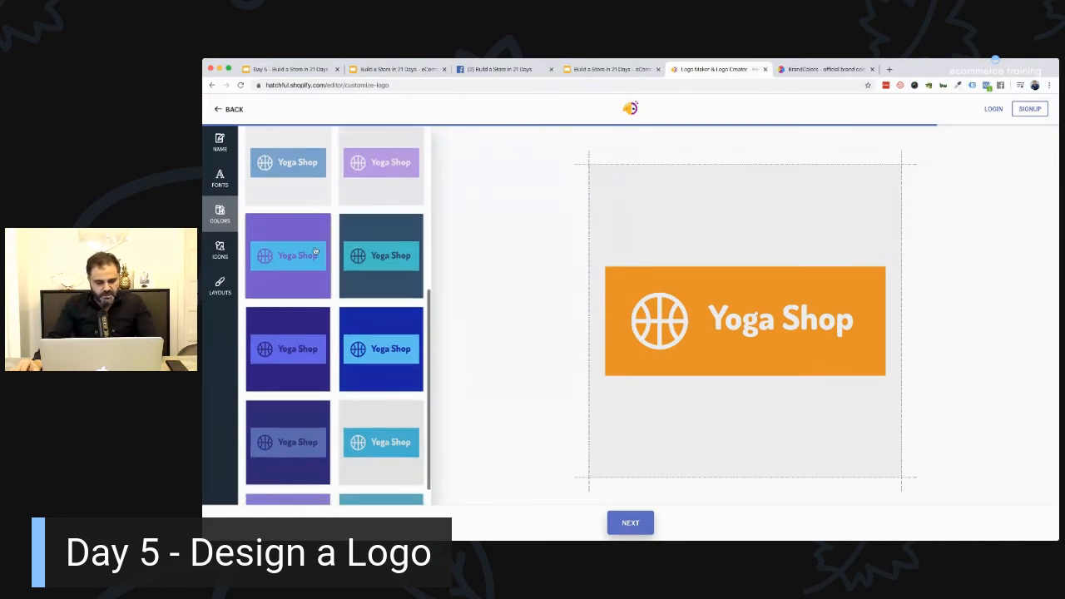
scroll(313, 251, "down", 1)
scroll(316, 250, "up", 10)
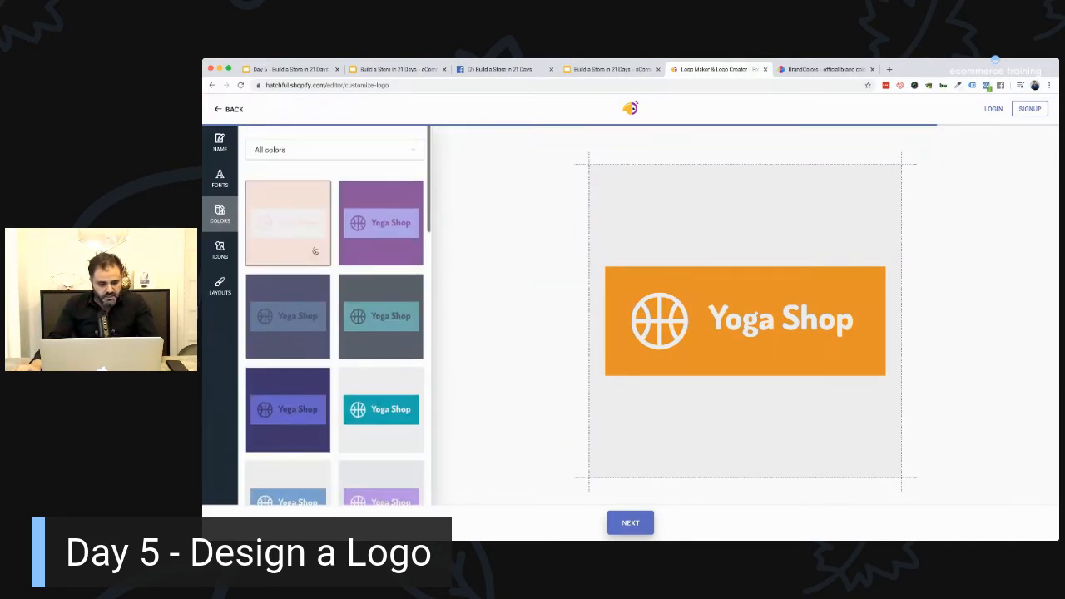
left_click(373, 238)
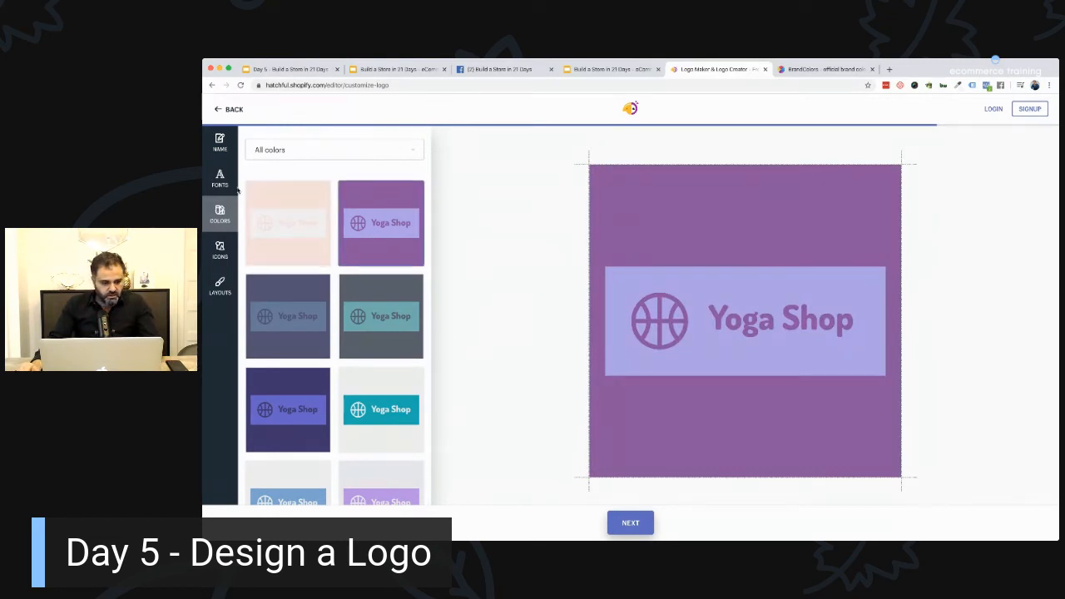
Filter the color schemes to Elegant and apply the one with a dark crimson background and cream banner.
scroll(286, 230, "down", 5)
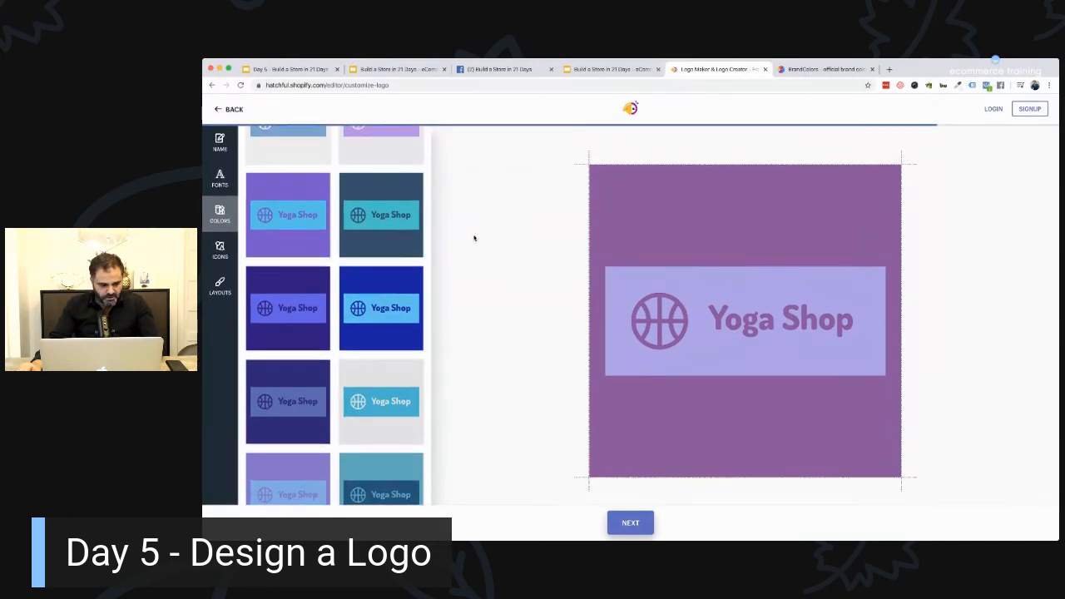
scroll(291, 256, "up", 1)
scroll(291, 256, "up", 4)
scroll(291, 257, "down", 10)
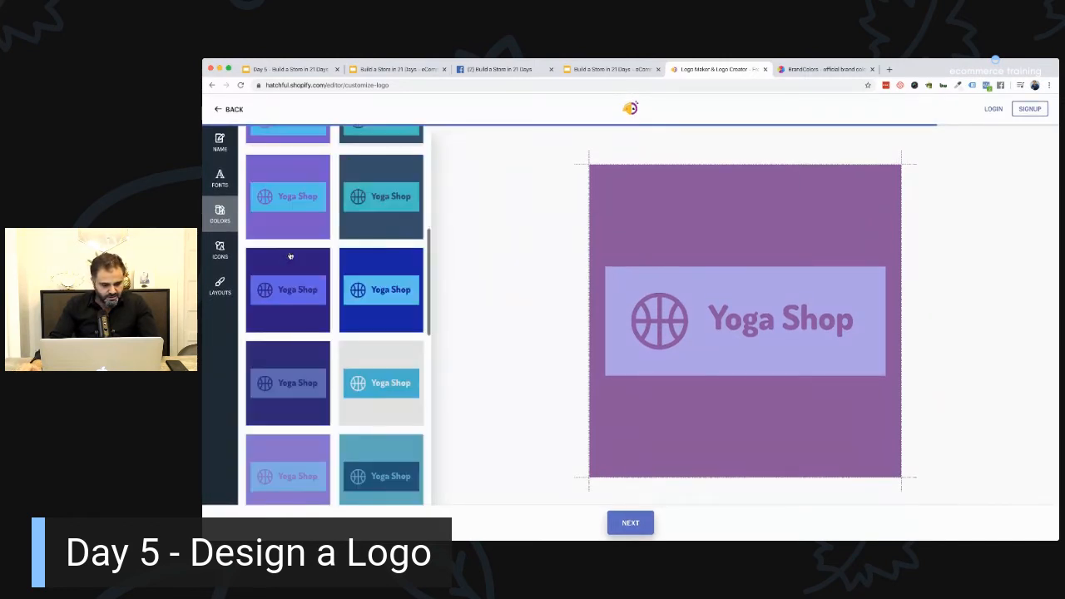
scroll(290, 256, "up", 10)
left_click(336, 154)
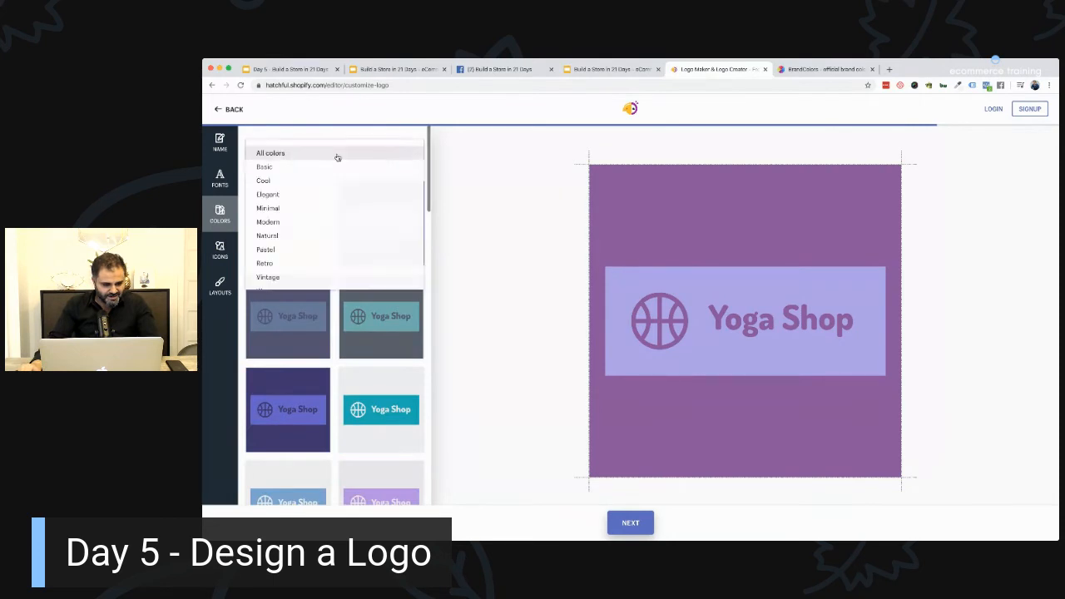
left_click(300, 197)
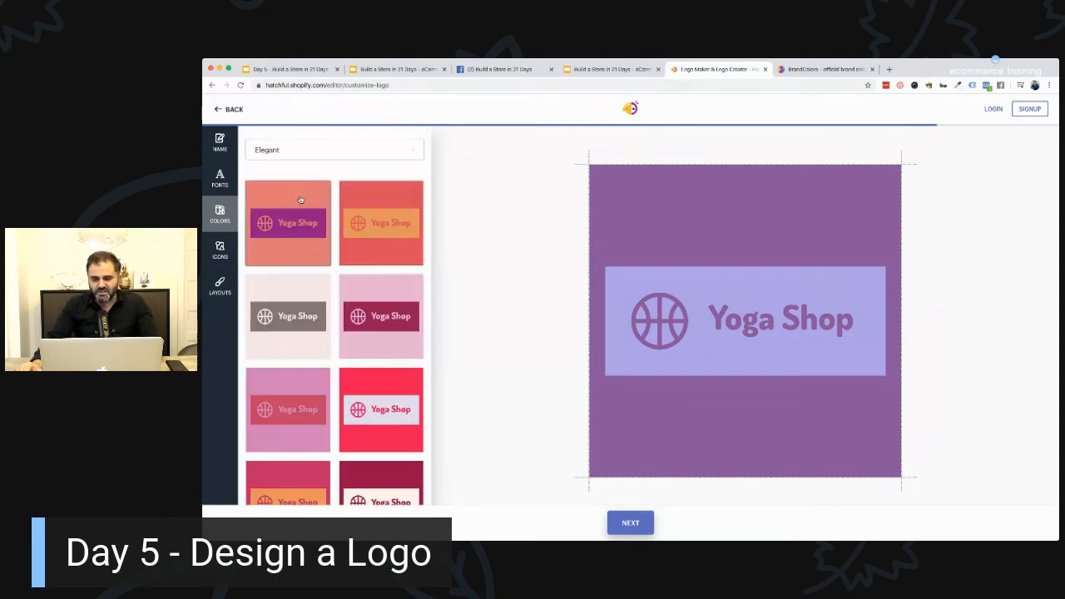
left_click(301, 200)
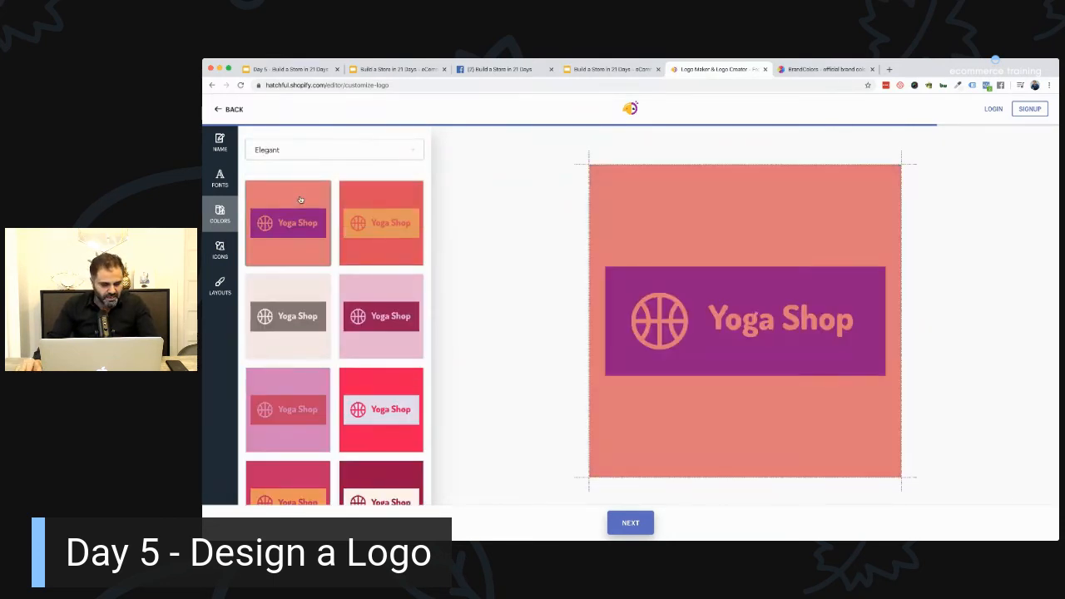
scroll(300, 199, "down", 1)
left_click(386, 420)
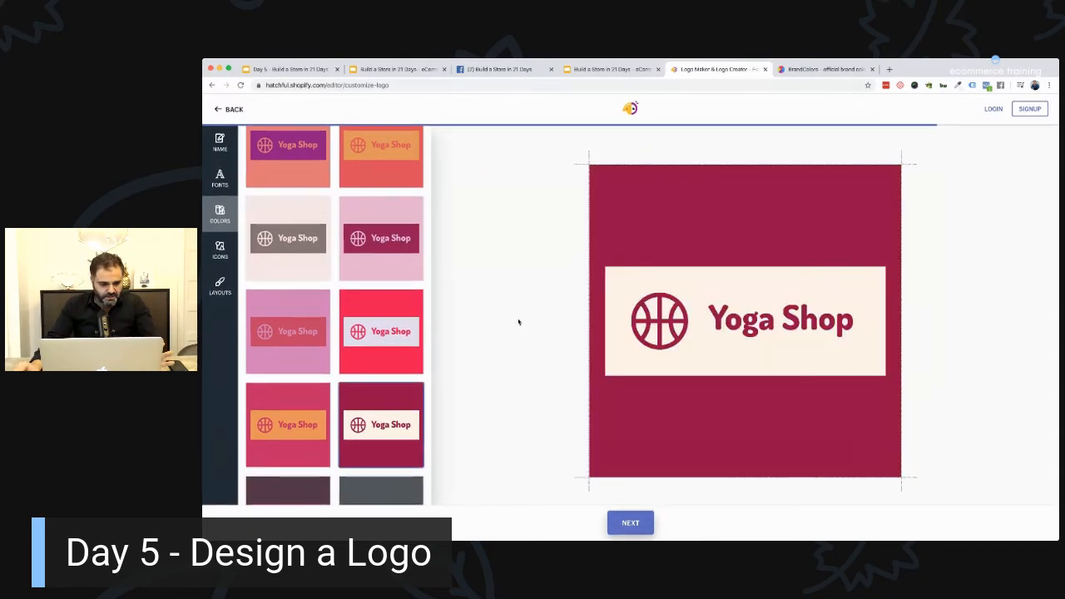
Replace the logo's basketball icon with the moustached mask icon.
left_click(220, 250)
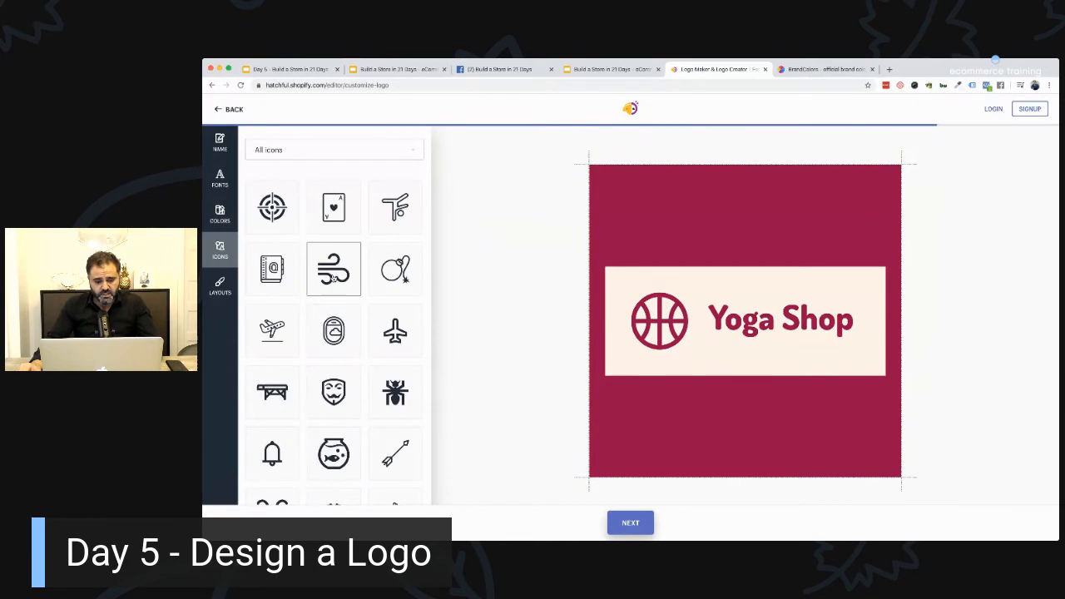
scroll(333, 279, "down", 2)
left_click(334, 271)
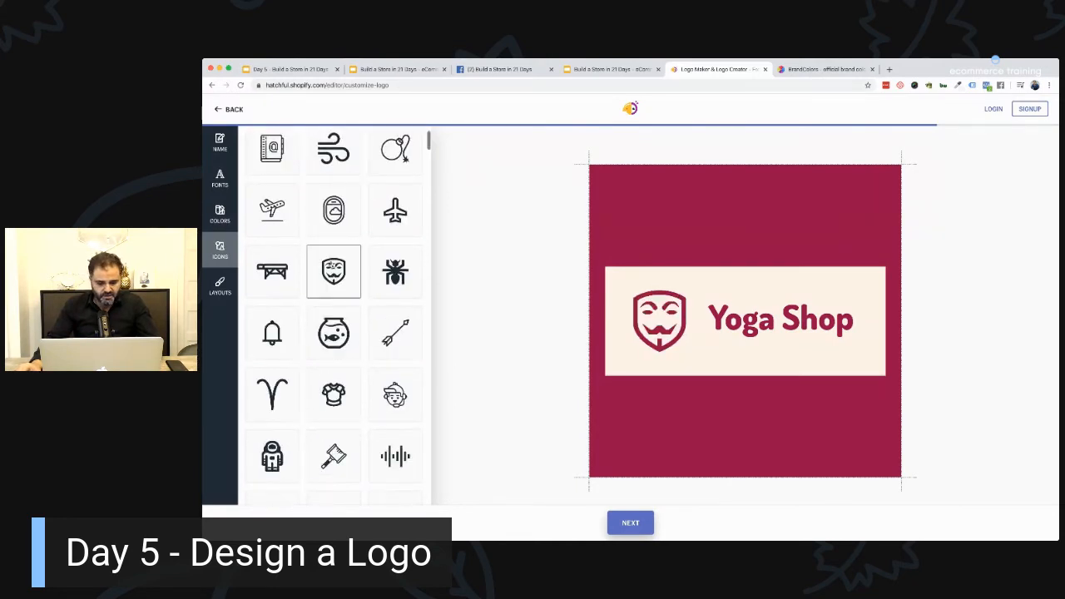
Filter the icons to Sports and replace the logo's mask icon with the discus thrower figure.
scroll(378, 266, "up", 2)
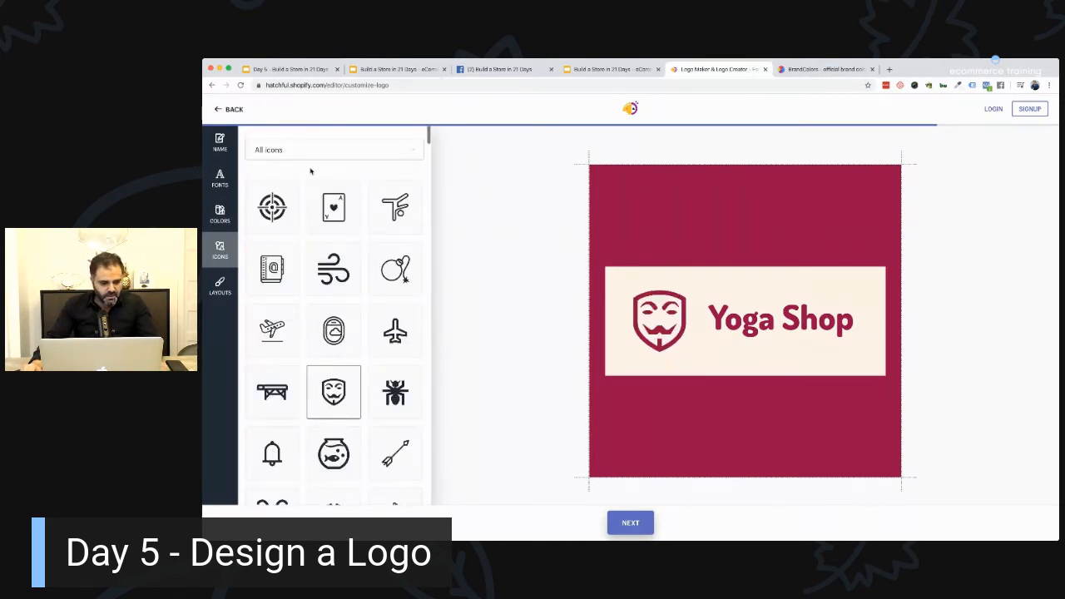
left_click(298, 150)
scroll(291, 249, "down", 1)
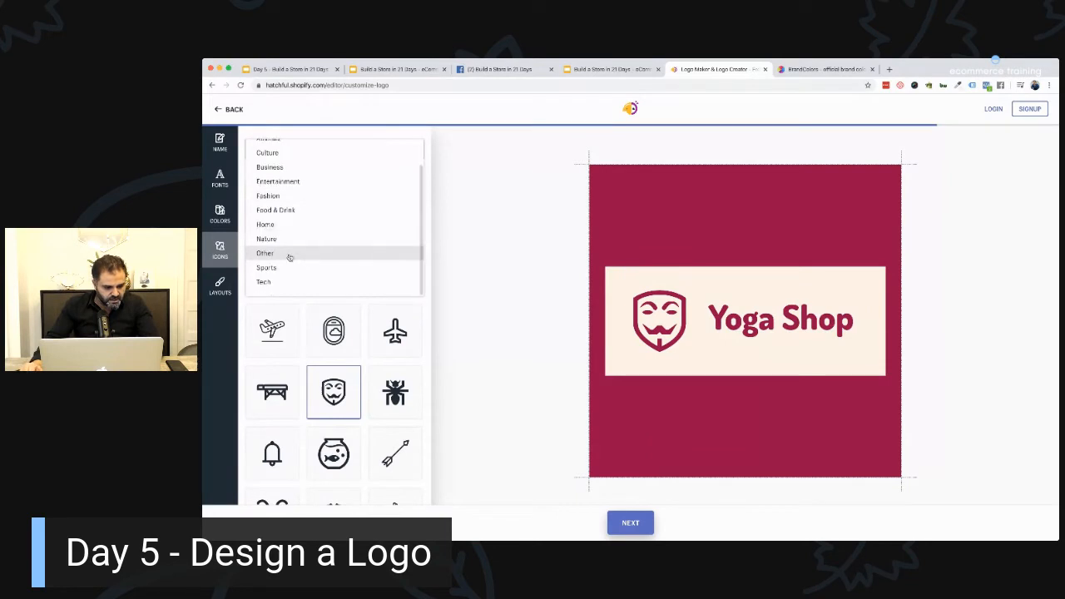
left_click(281, 267)
scroll(306, 274, "down", 5)
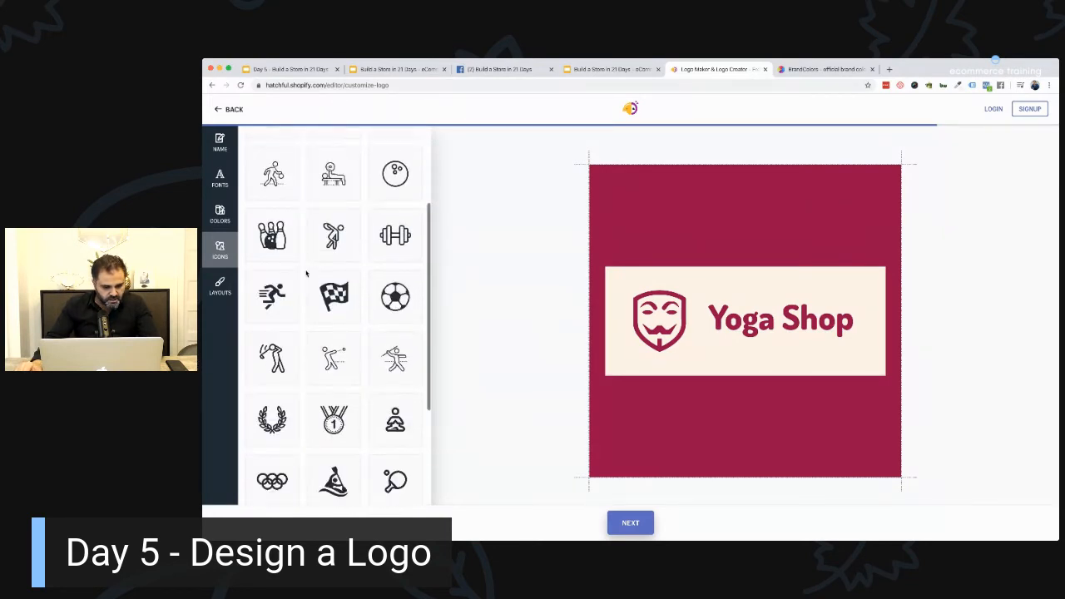
scroll(306, 274, "down", 3)
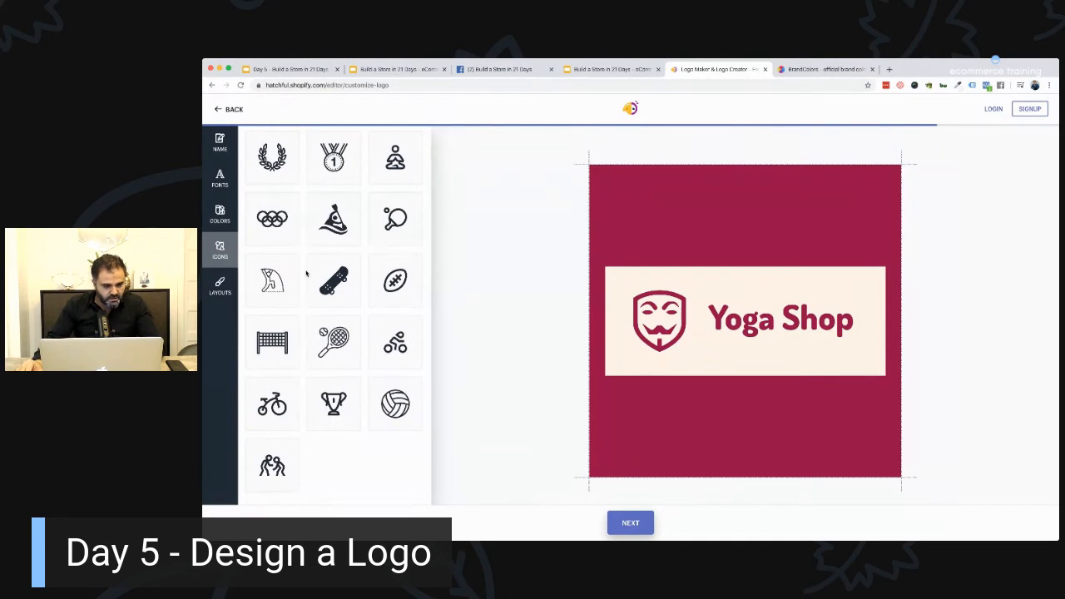
scroll(306, 273, "up", 5)
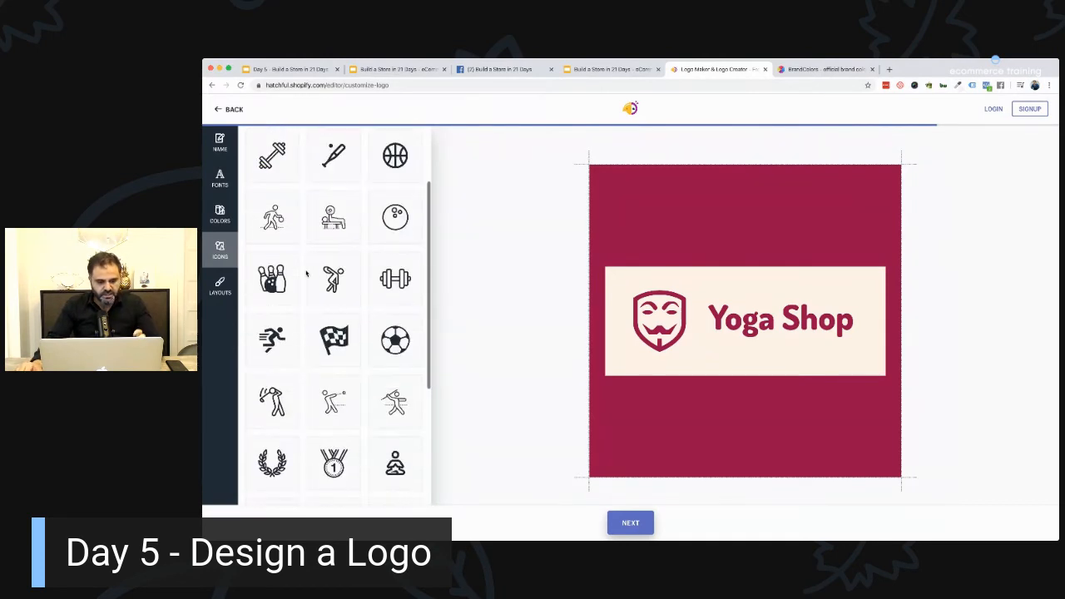
scroll(316, 260, "up", 2)
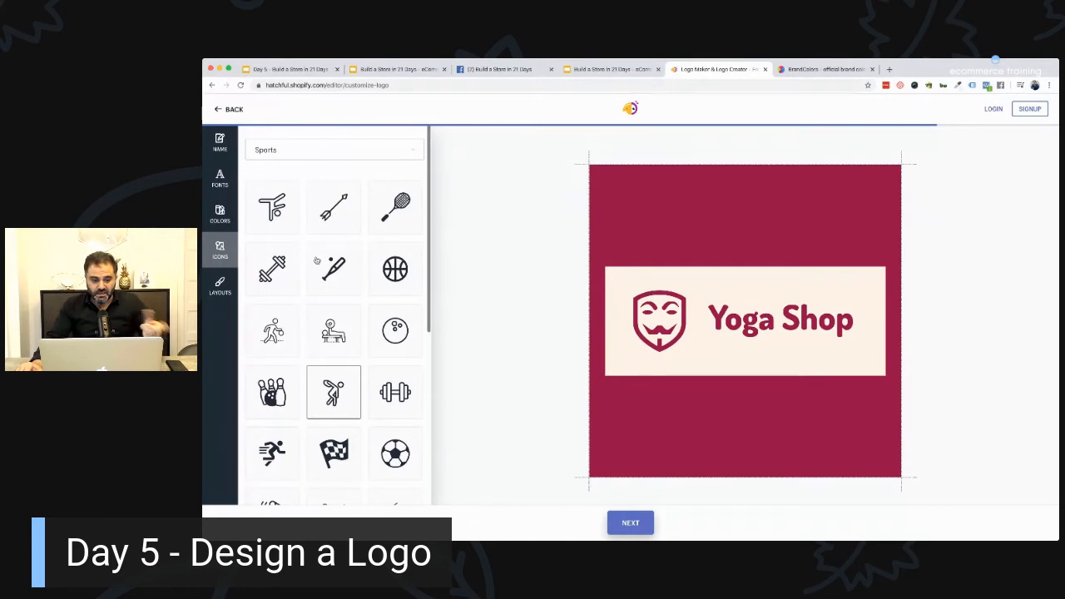
scroll(322, 248, "down", 2)
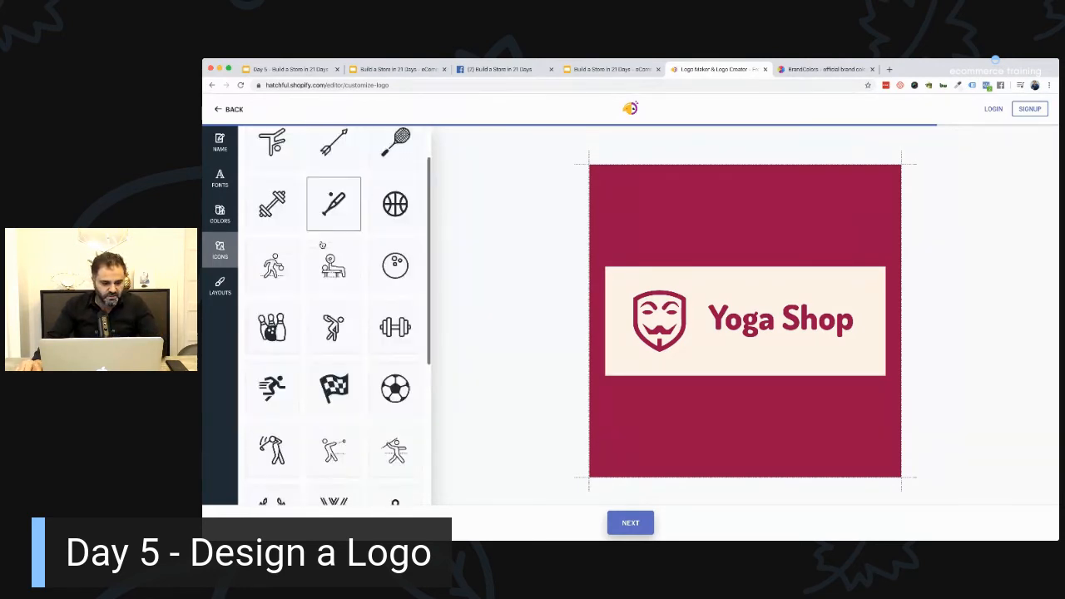
left_click(333, 361)
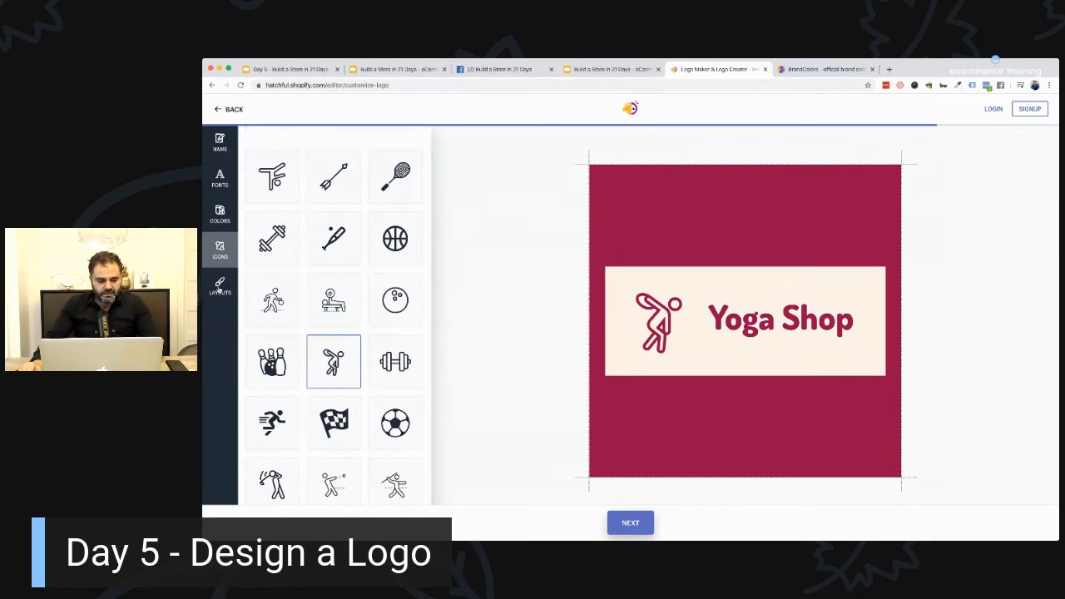
Apply the cream layout with the icon after the shop name and one crimson line above and below.
left_click(220, 286)
scroll(402, 279, "down", 1)
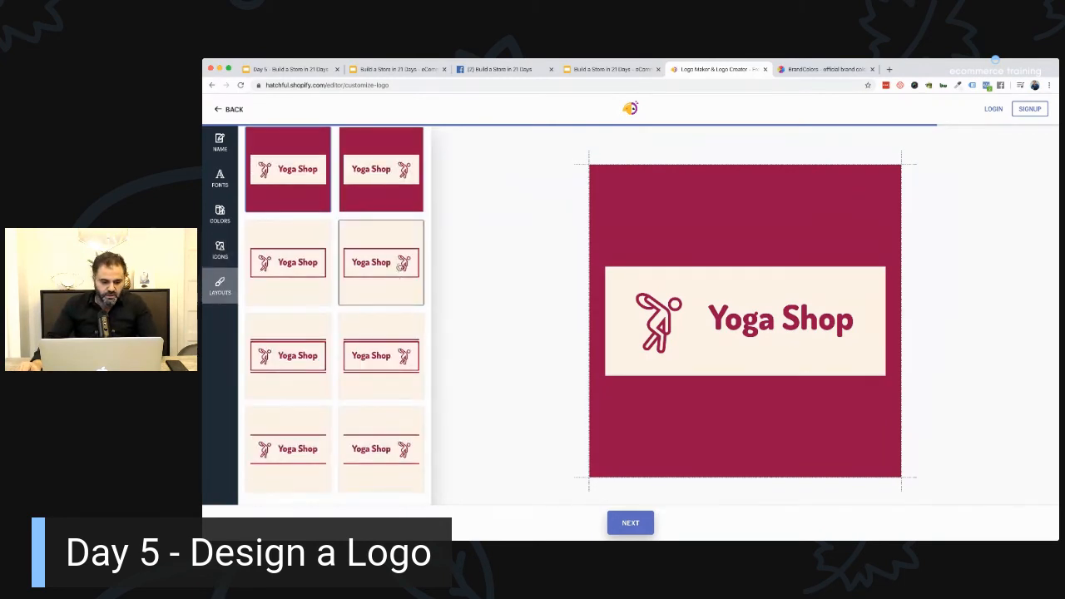
left_click(400, 268)
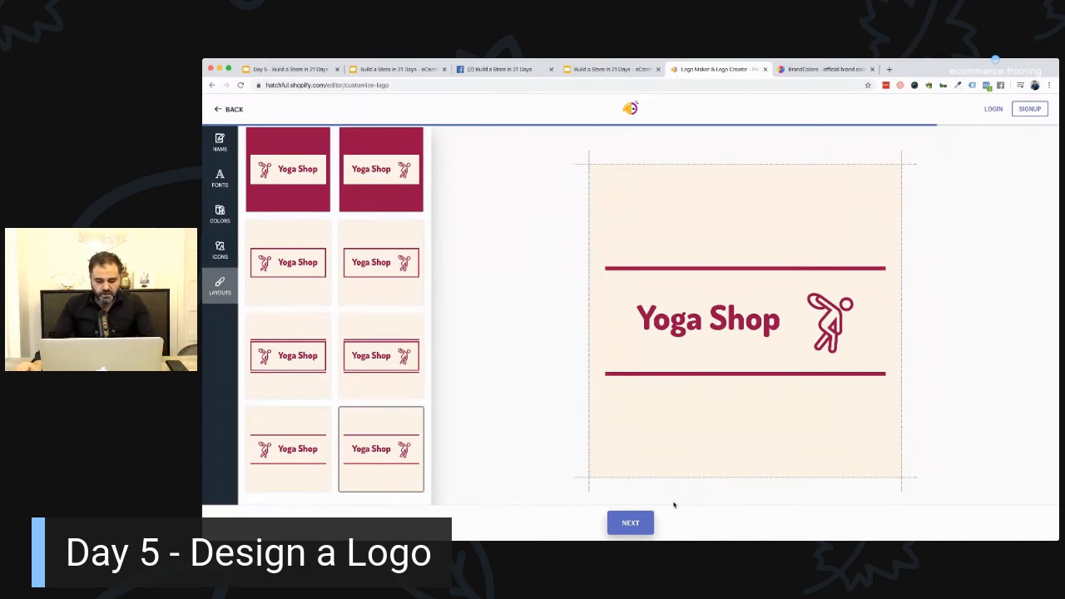
Proceed to the finished logo's download page and review the package contents and social media mock-ups.
left_click(631, 522)
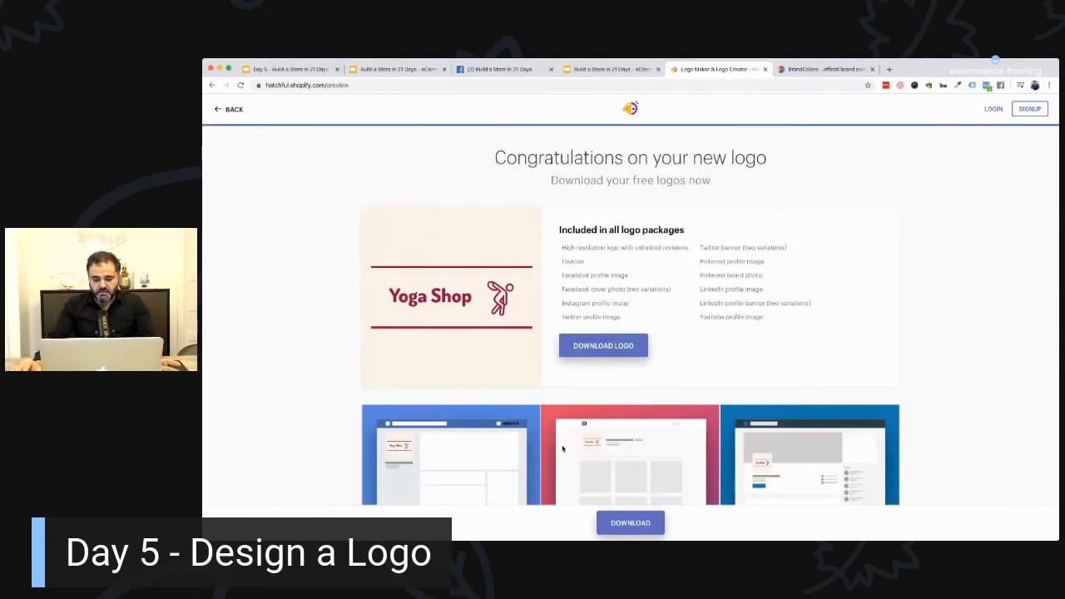
scroll(562, 449, "down", 2)
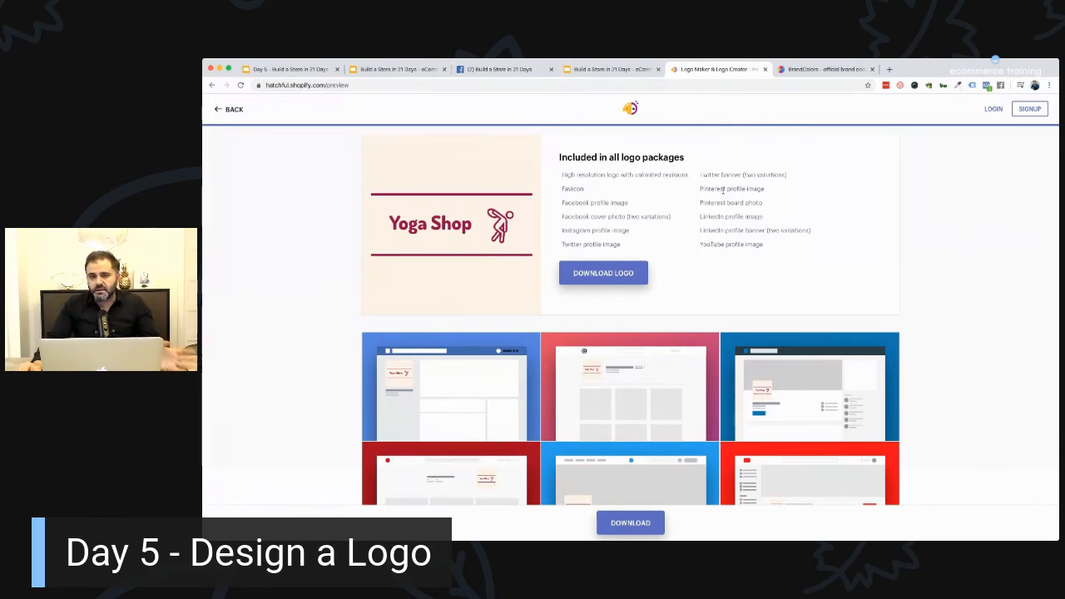
scroll(699, 208, "down", 1)
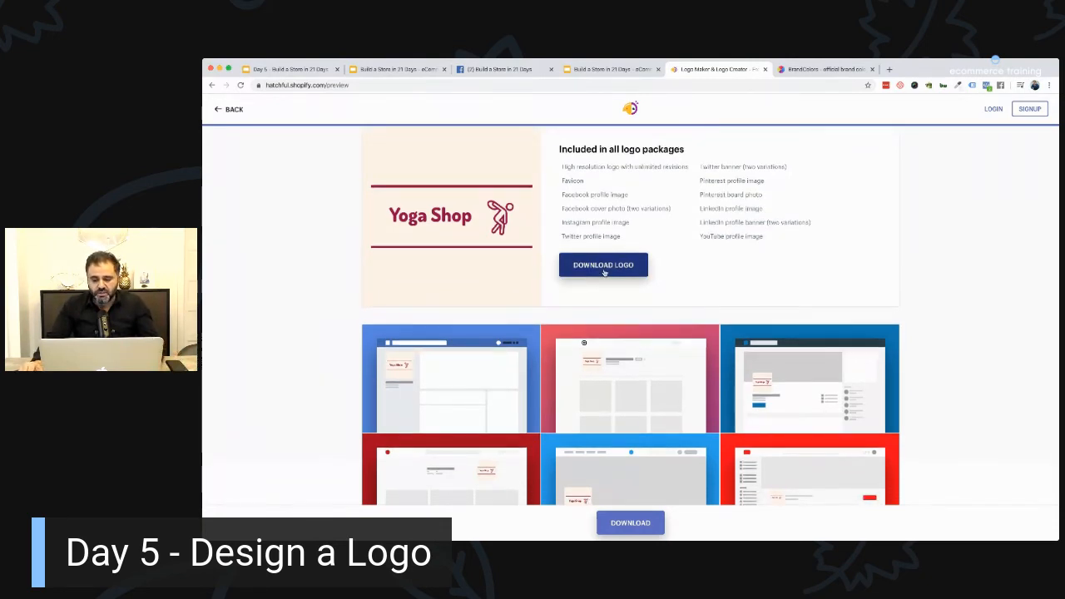
scroll(604, 272, "down", 2)
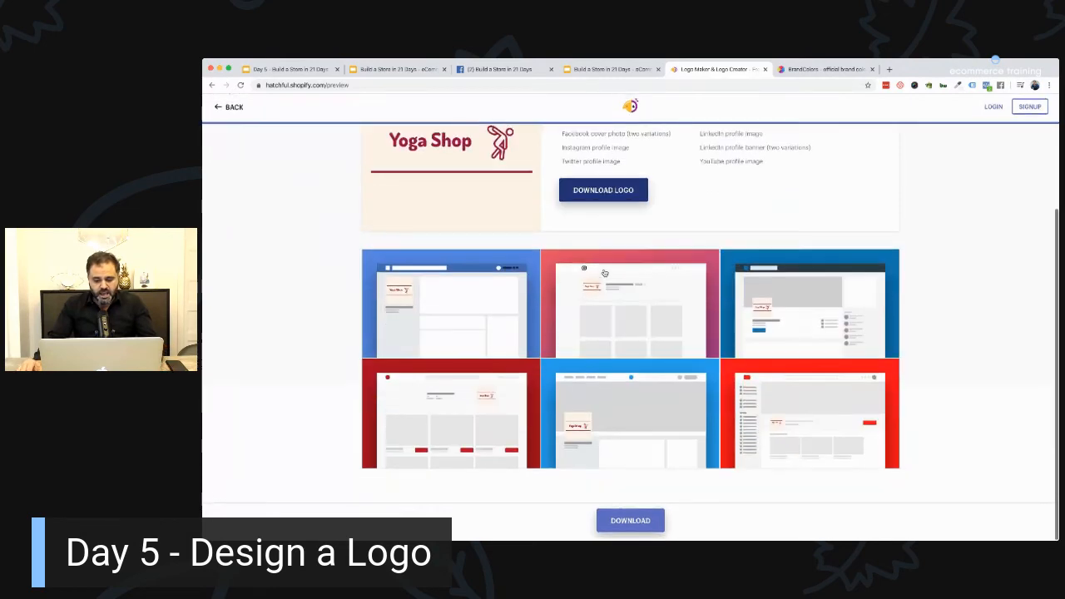
scroll(602, 289, "up", 2)
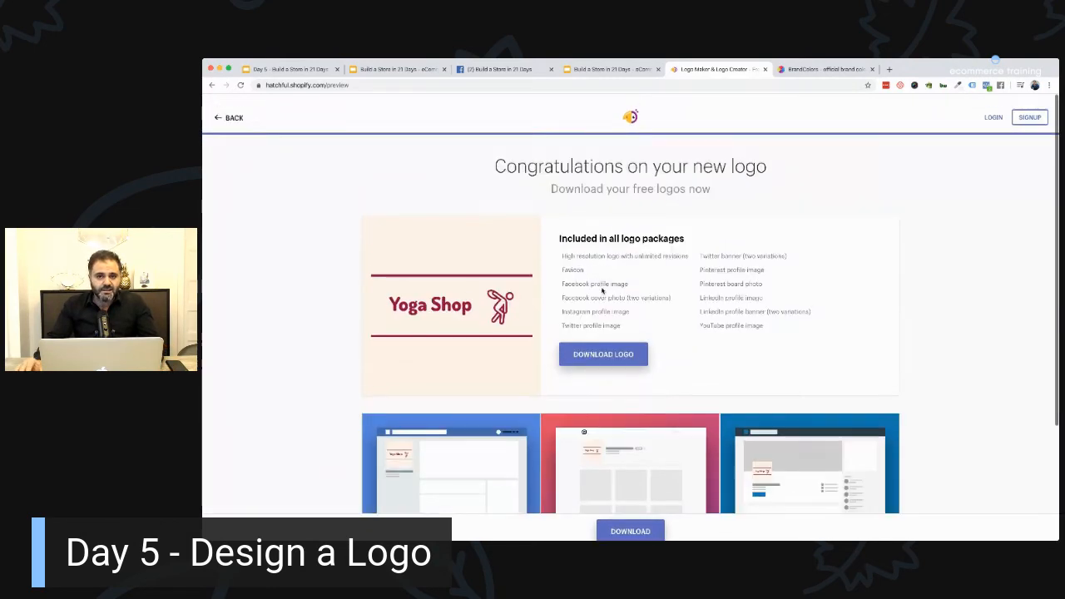
scroll(601, 287, "down", 1)
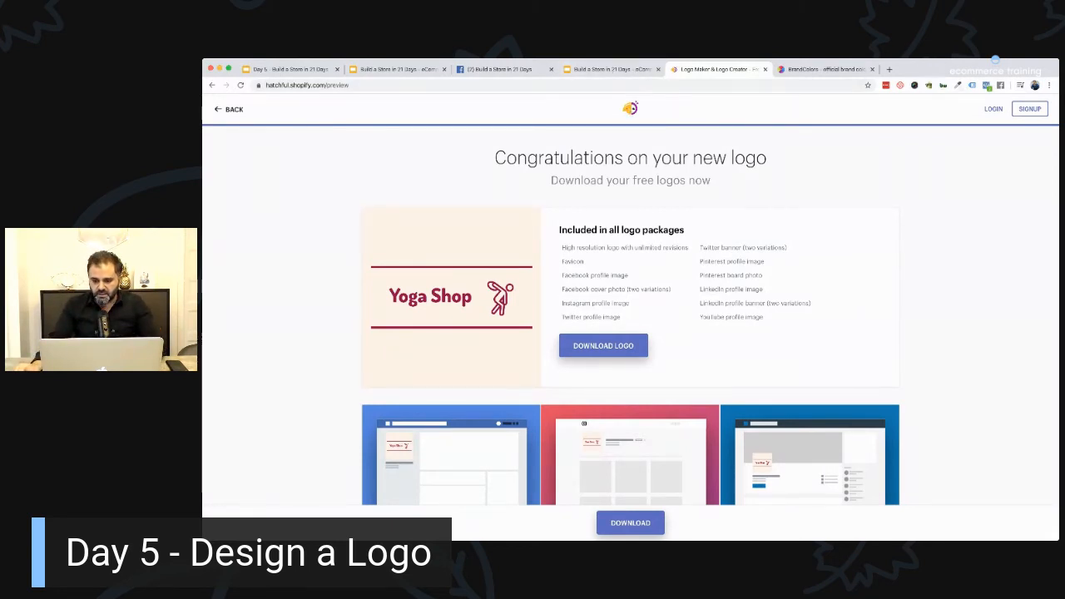
Switch to the eCommerce Tools presentation and open the Canva website from the link on the Graphic Design Tool slide.
left_click(397, 70)
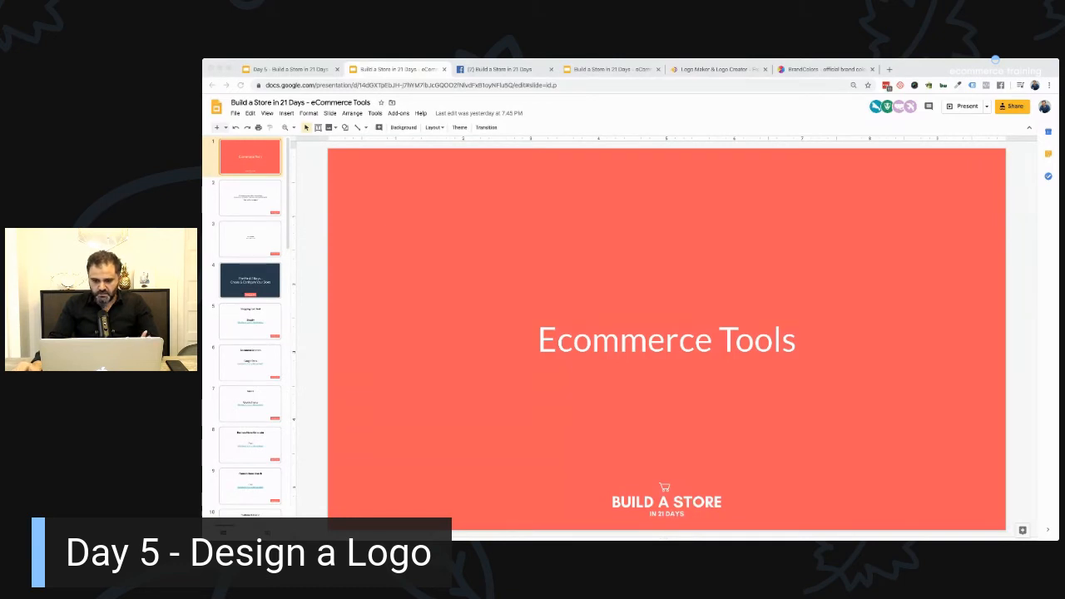
left_click(394, 73)
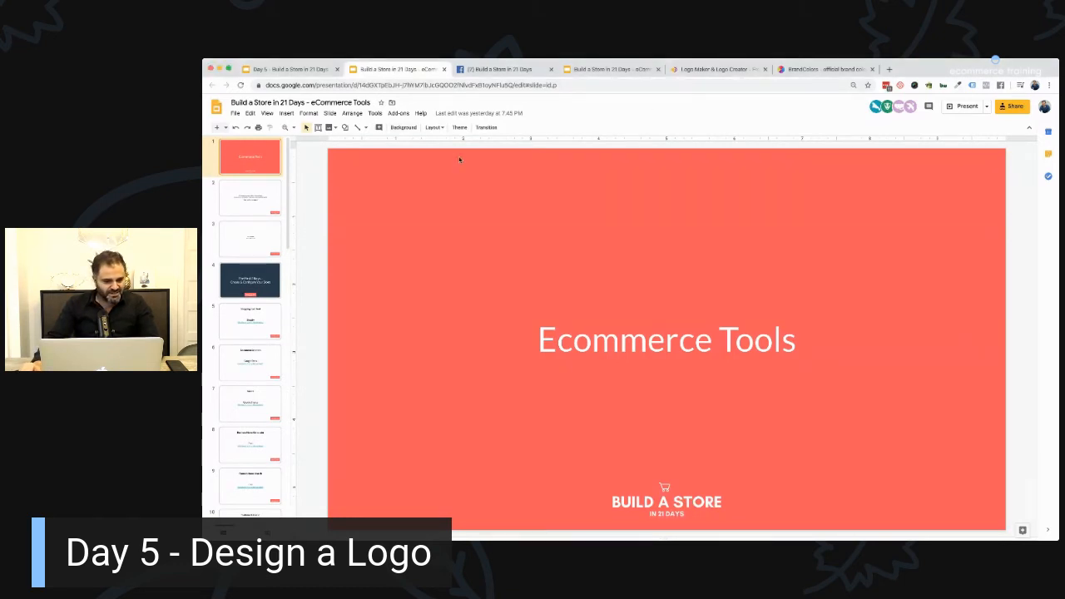
scroll(249, 217, "down", 3)
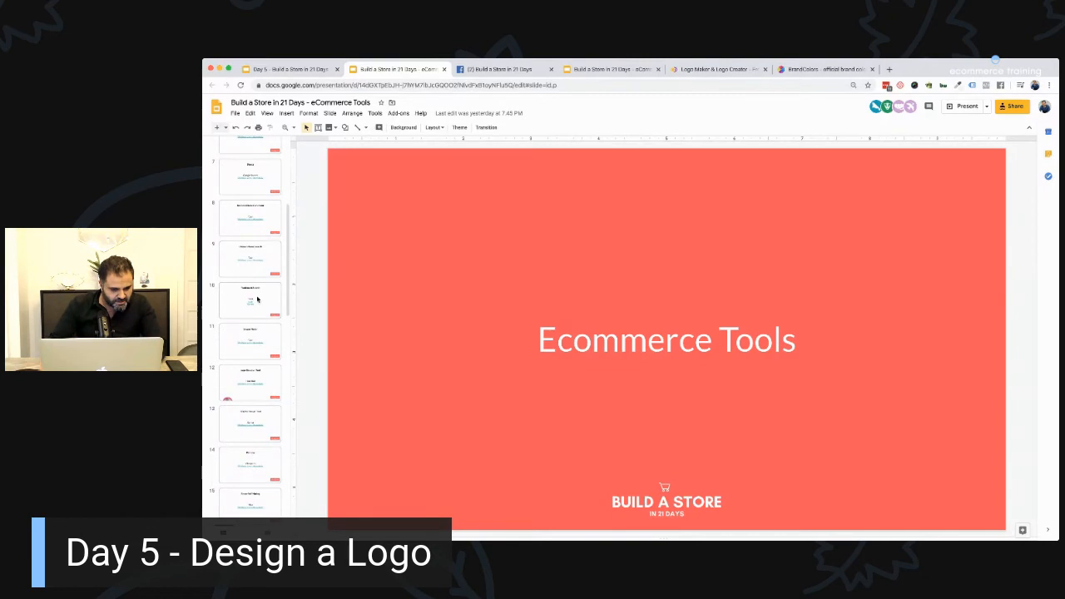
left_click(256, 299)
key("Down")
key("Down")
key("Down")
key("Up")
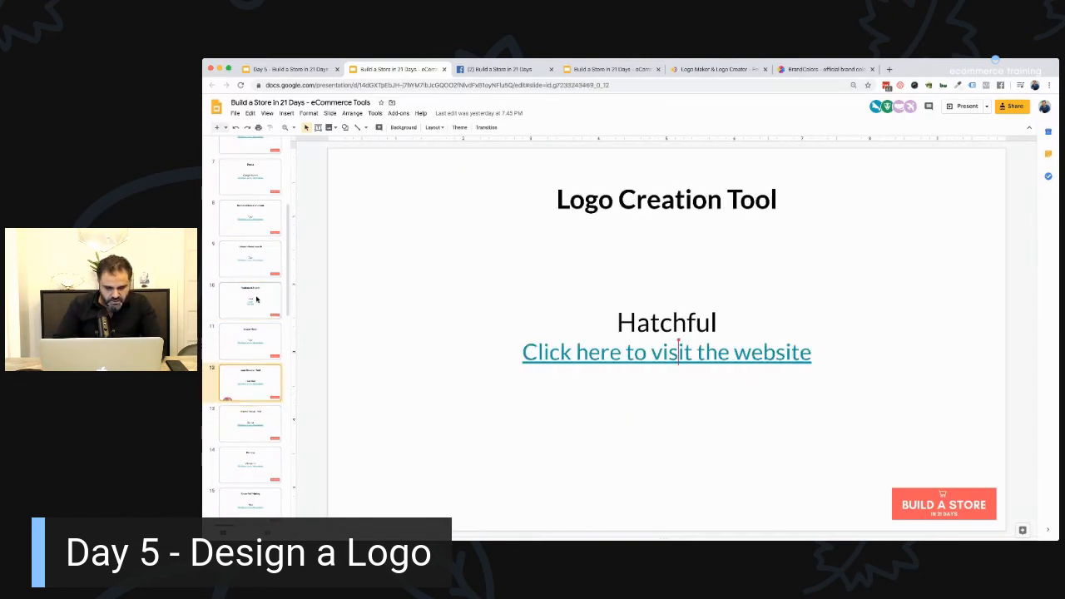
key("Down")
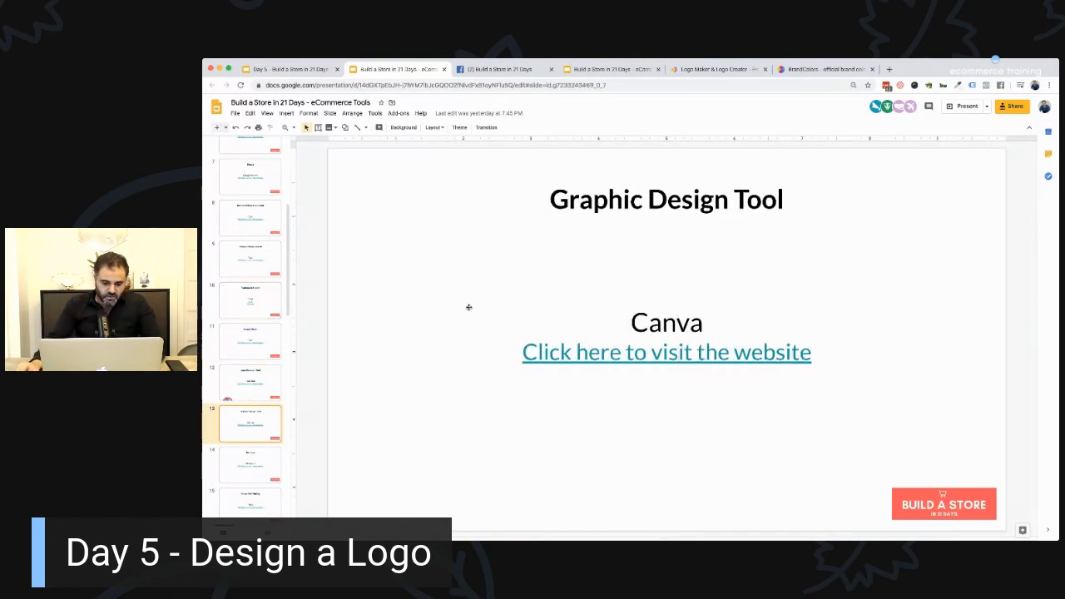
left_click(589, 351)
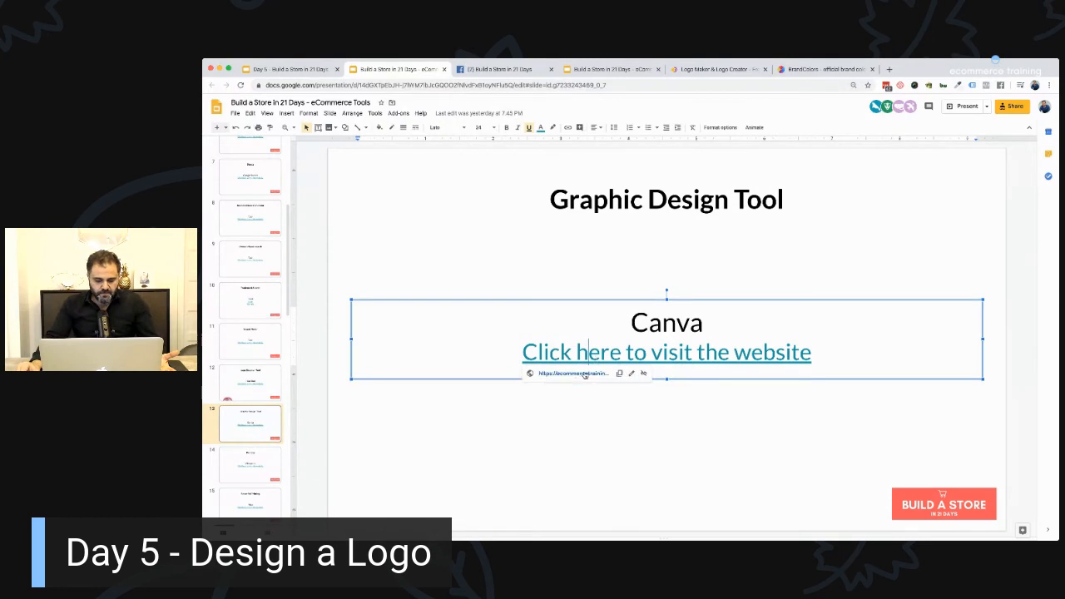
left_click(582, 374)
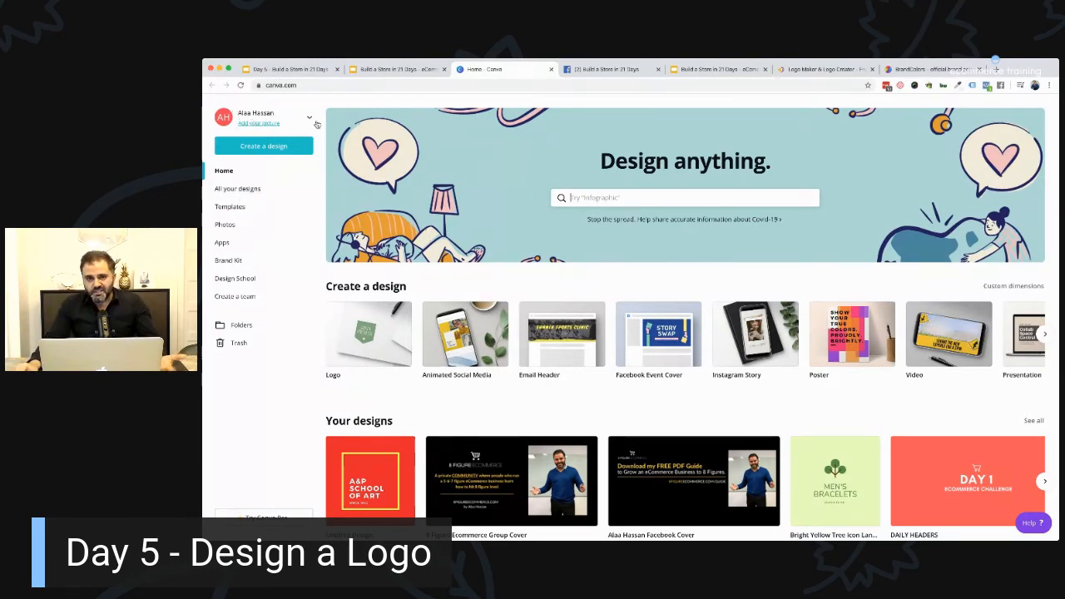
Search the design types for "logo" and create a new blank Logo design.
left_click(584, 197)
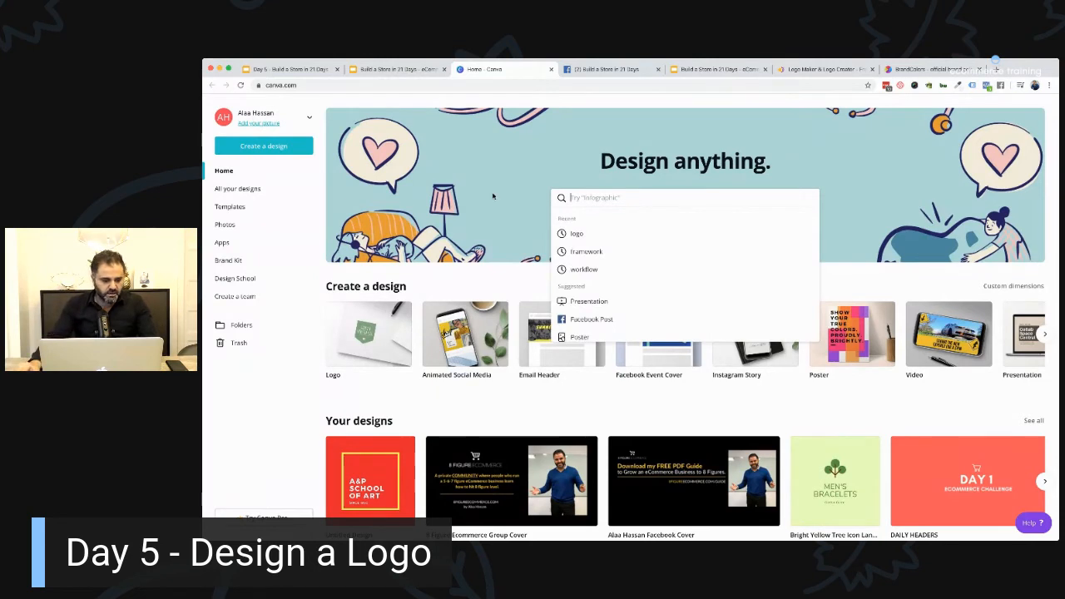
left_click(292, 148)
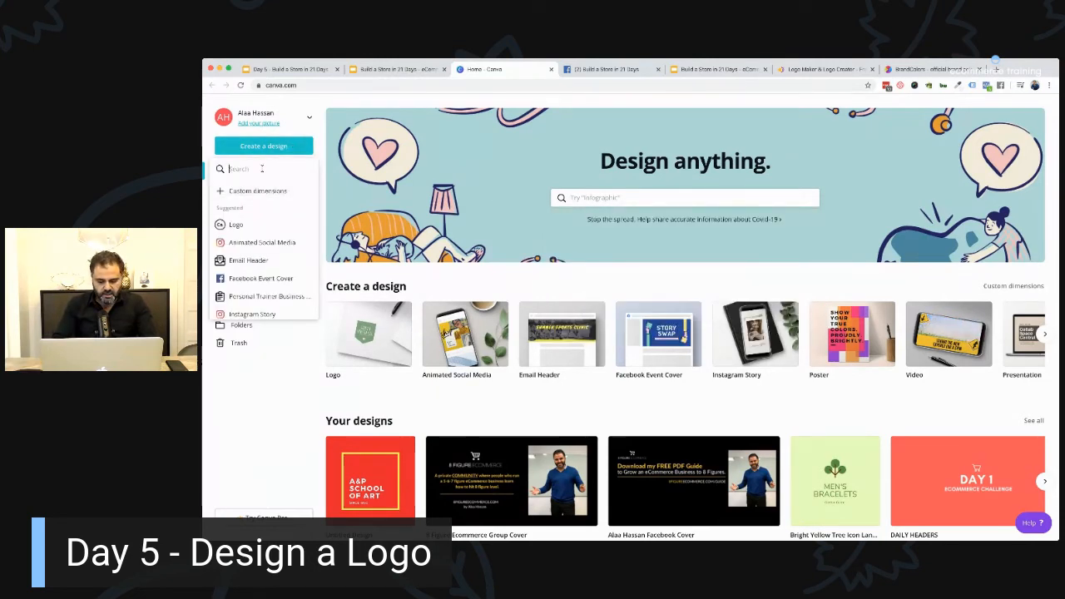
type("logo")
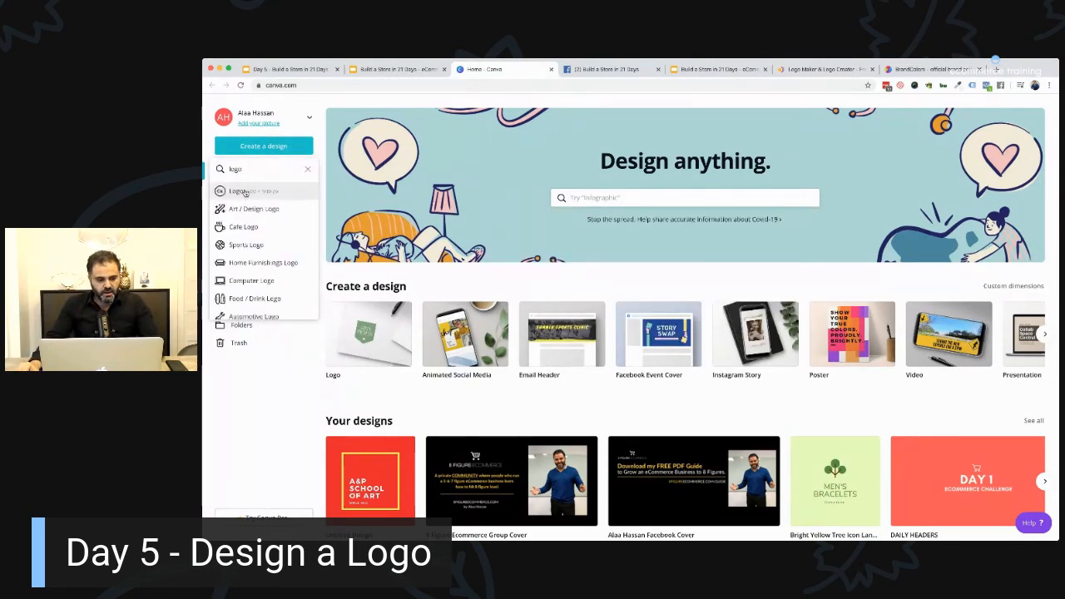
left_click(241, 191)
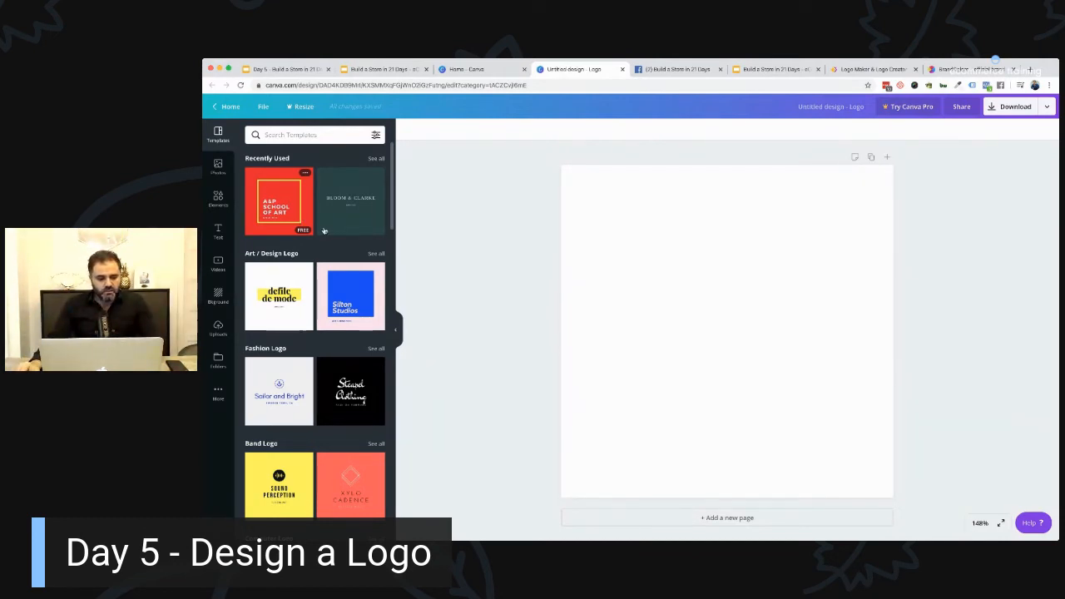
Search the logo templates for "yoga" and apply the purple Silk Yoga template to the blank page, clearing the search.
scroll(316, 231, "down", 1)
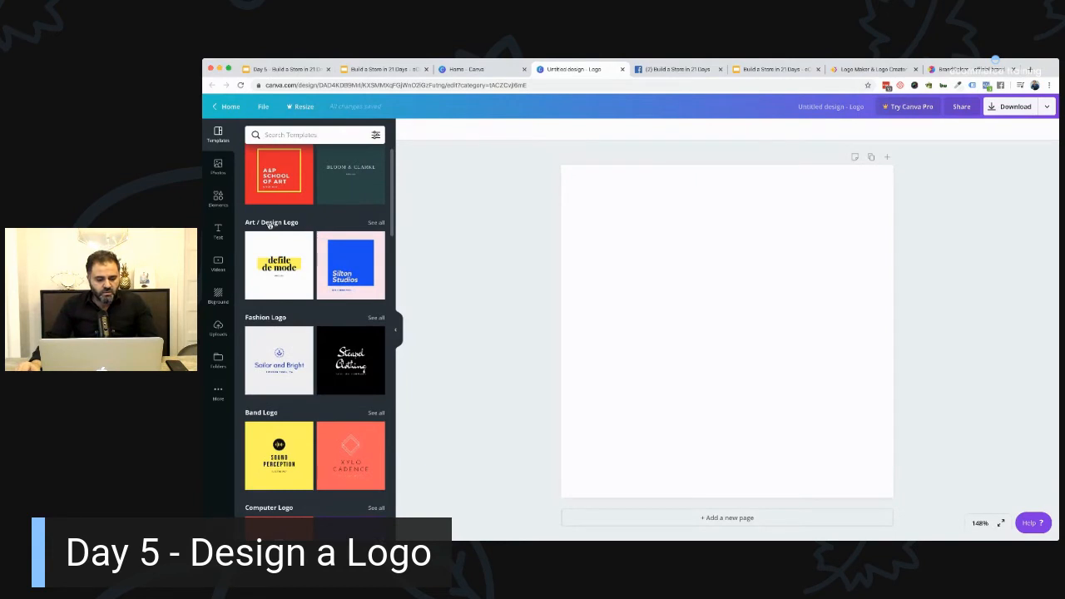
scroll(267, 225, "down", 3)
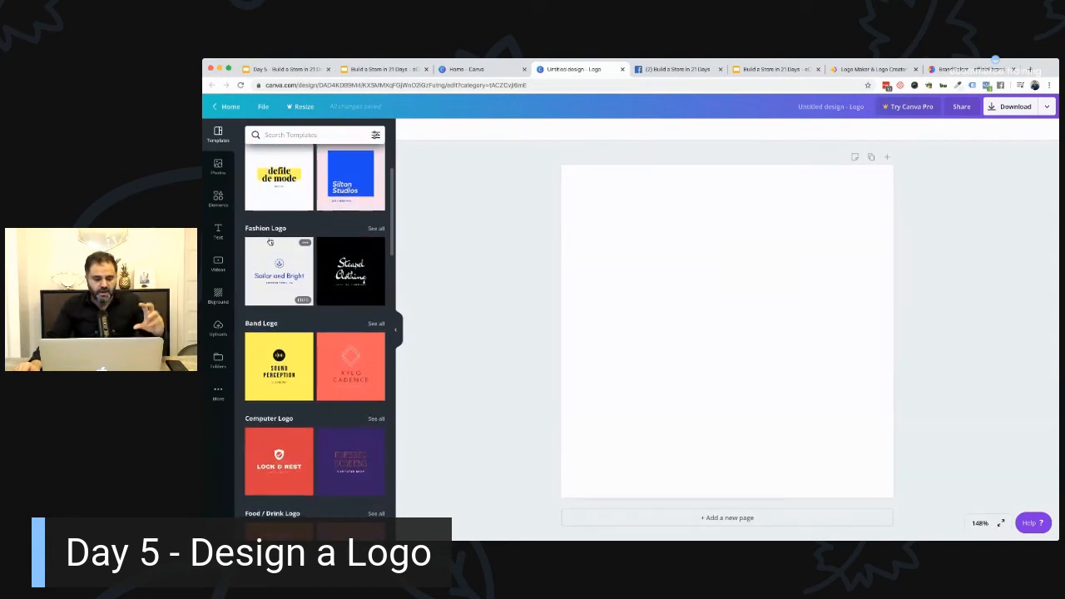
scroll(272, 247, "down", 5)
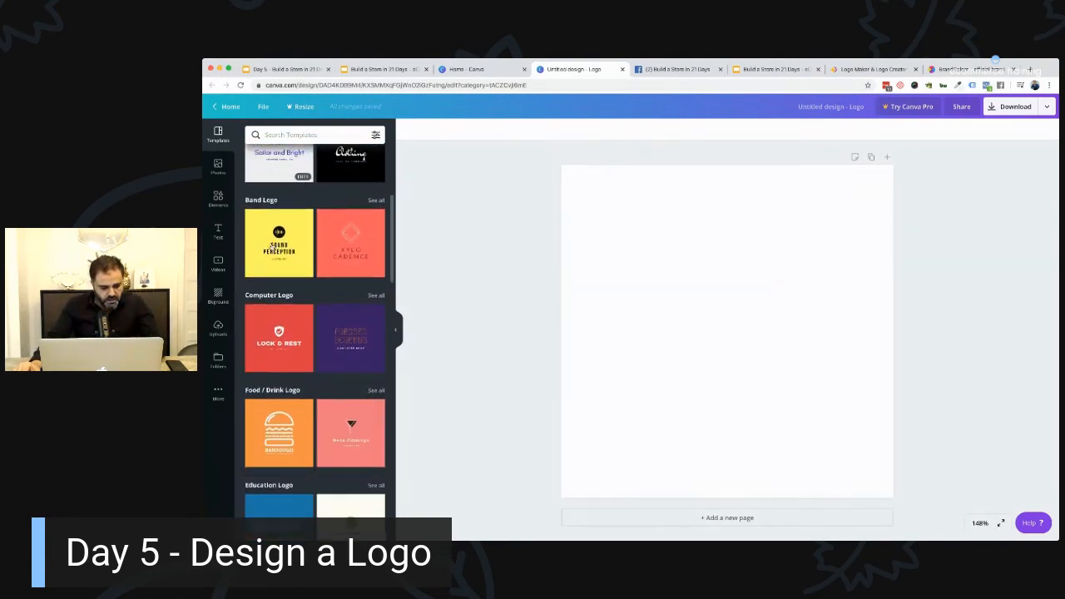
scroll(272, 247, "down", 9)
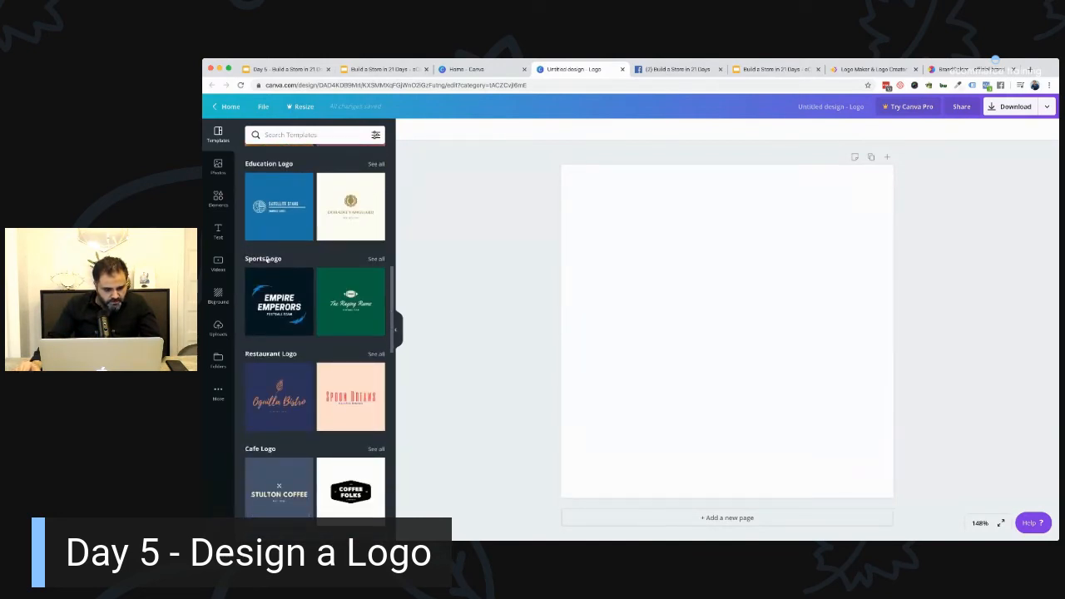
left_click(282, 135)
type("yoga")
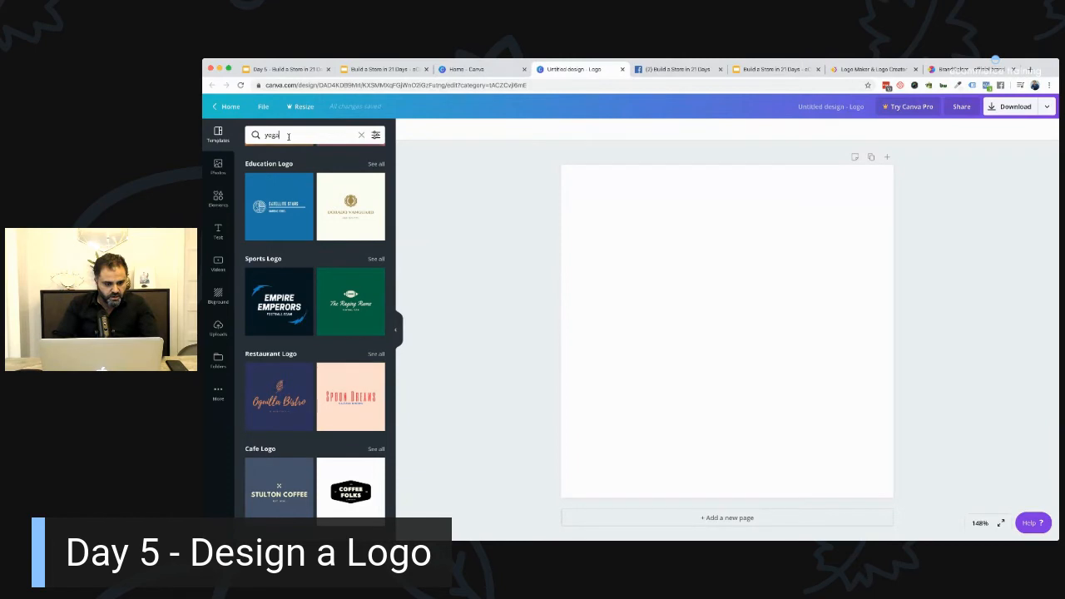
key("Return")
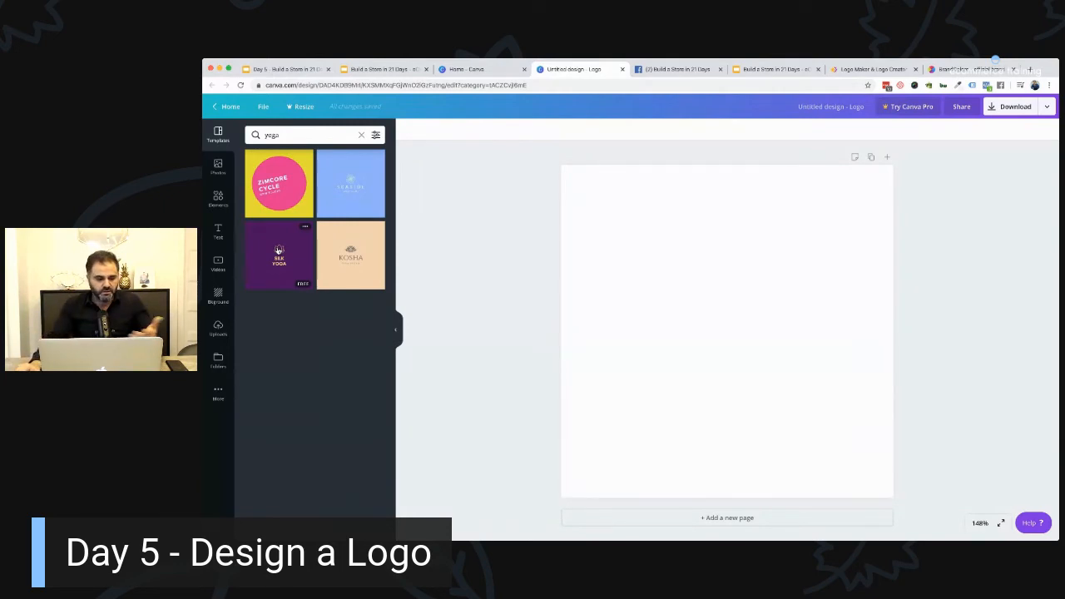
left_click(290, 249)
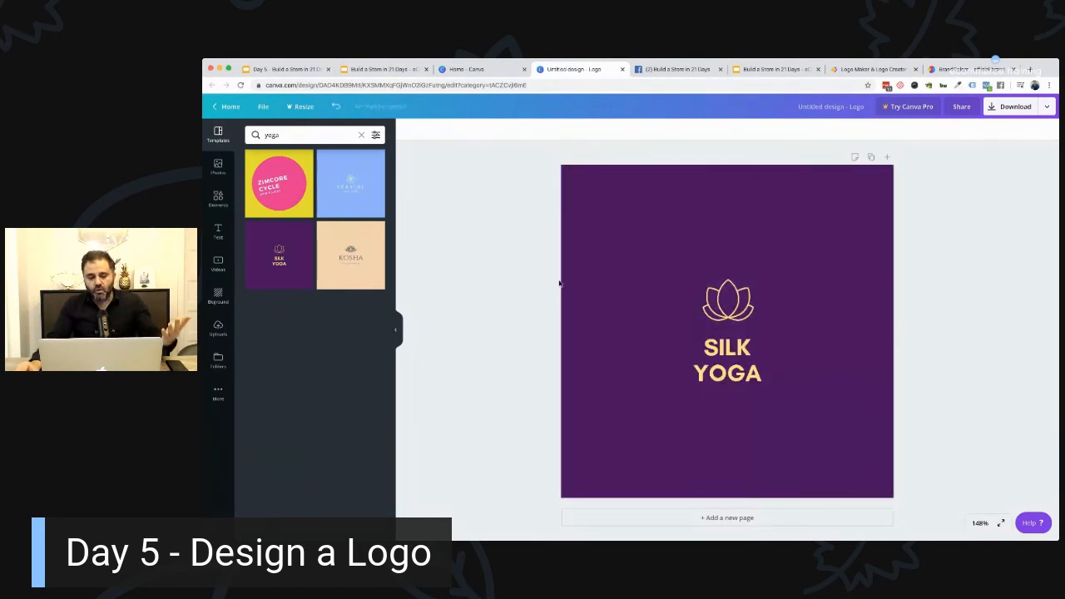
left_click(358, 136)
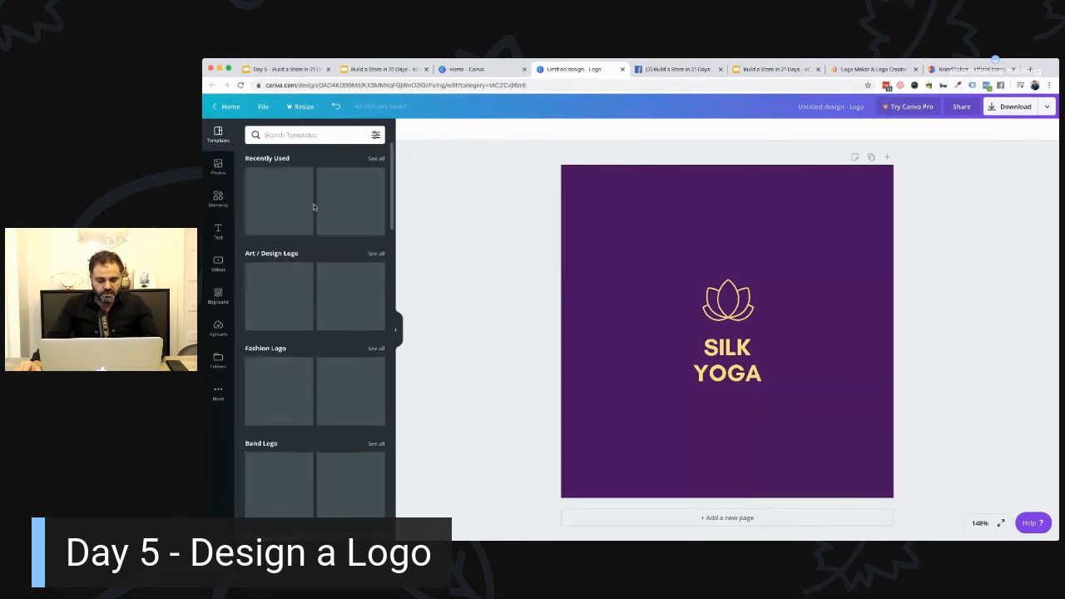
Look through the logo template categories, open the full Beauty Logo collection and examine its designs.
scroll(314, 208, "down", 6)
scroll(313, 208, "down", 3)
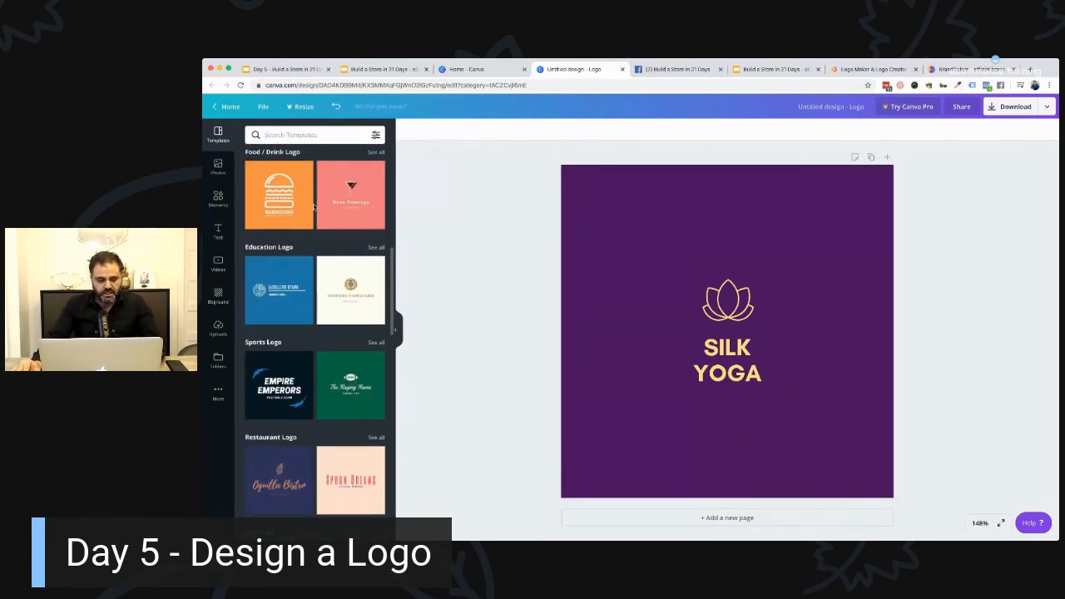
scroll(313, 208, "down", 4)
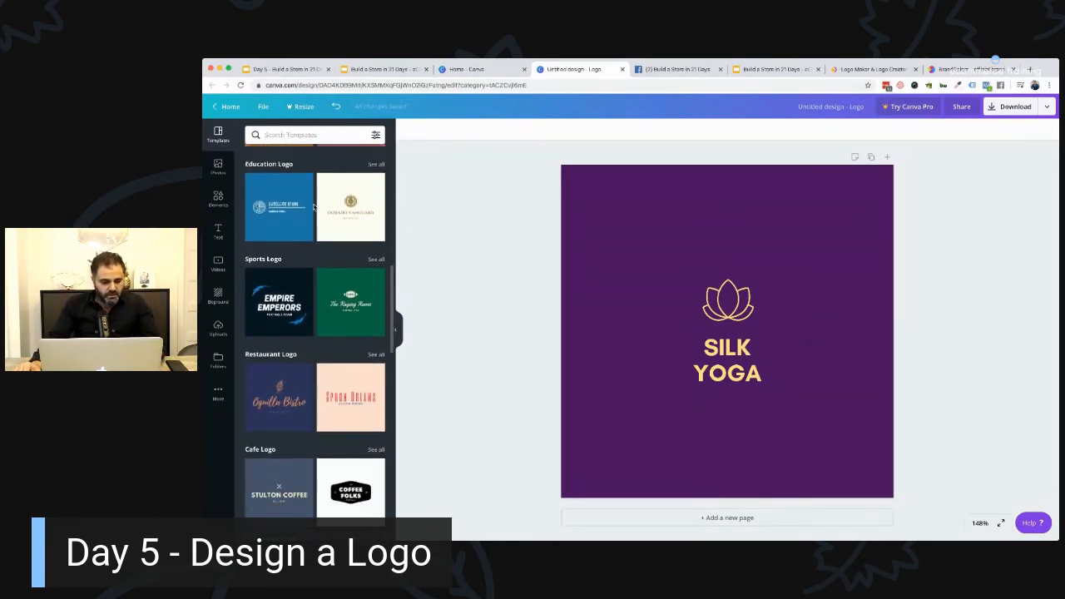
scroll(367, 228, "down", 5)
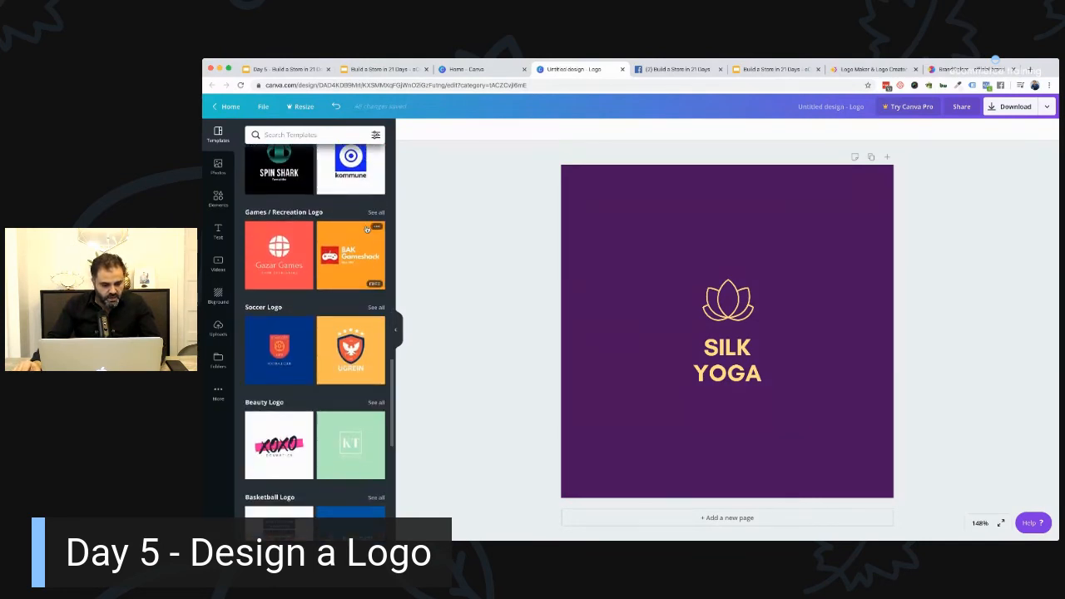
scroll(367, 228, "down", 2)
scroll(384, 230, "down", 3)
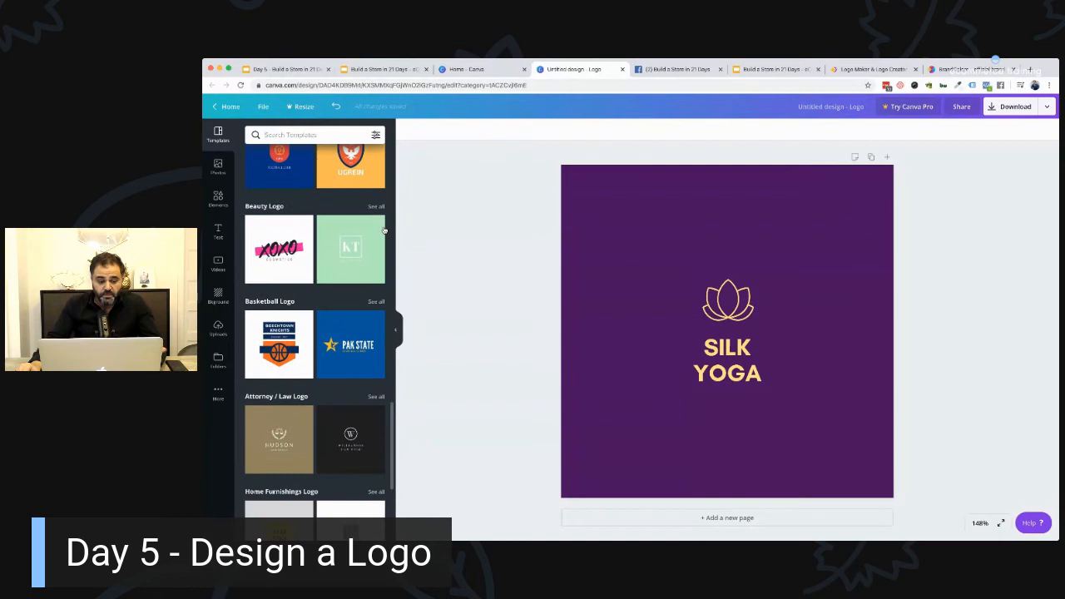
left_click(374, 207)
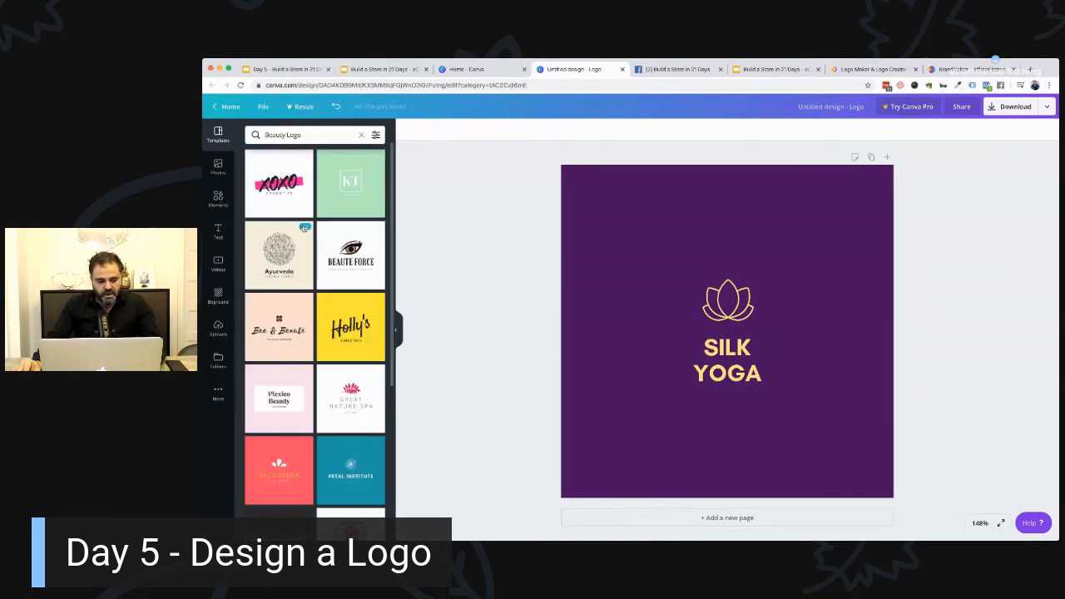
scroll(307, 225, "down", 6)
scroll(303, 226, "down", 5)
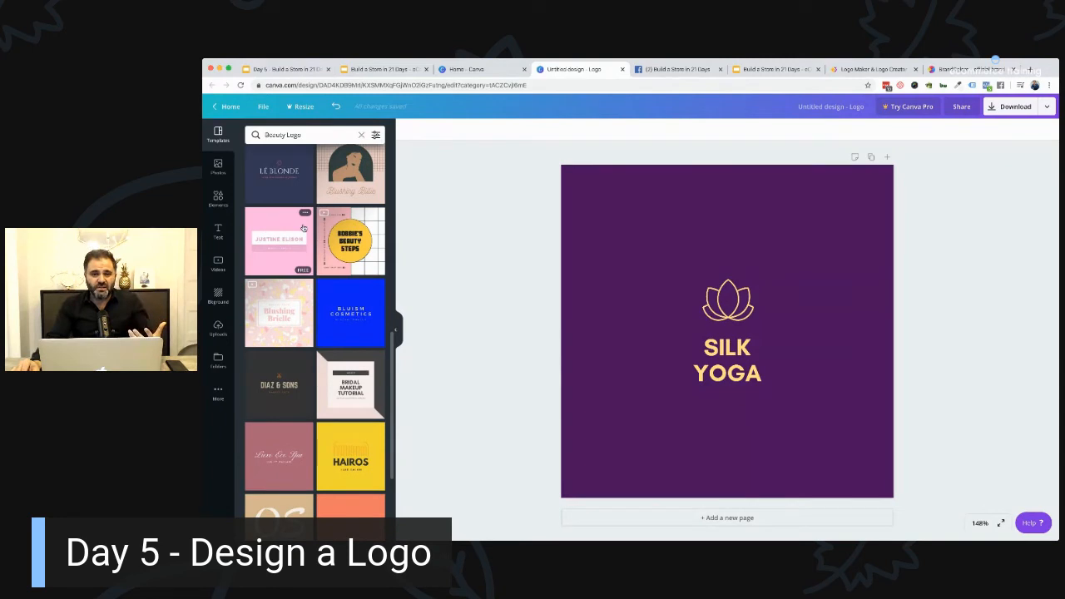
scroll(304, 227, "down", 3)
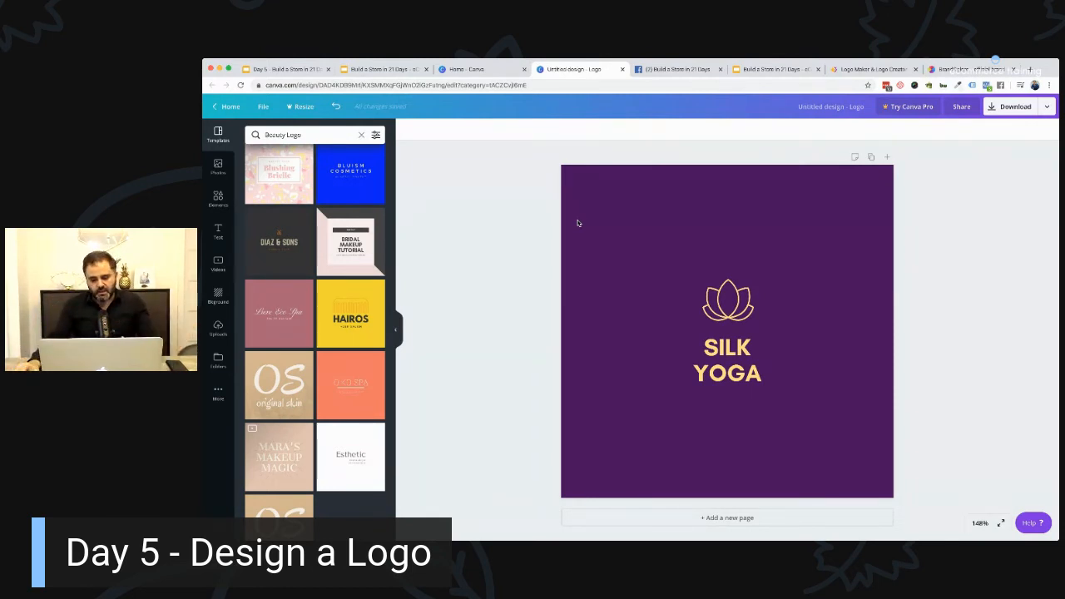
Search the elements library for "yoga" to find an alternative to the lotus icon.
left_click(775, 232)
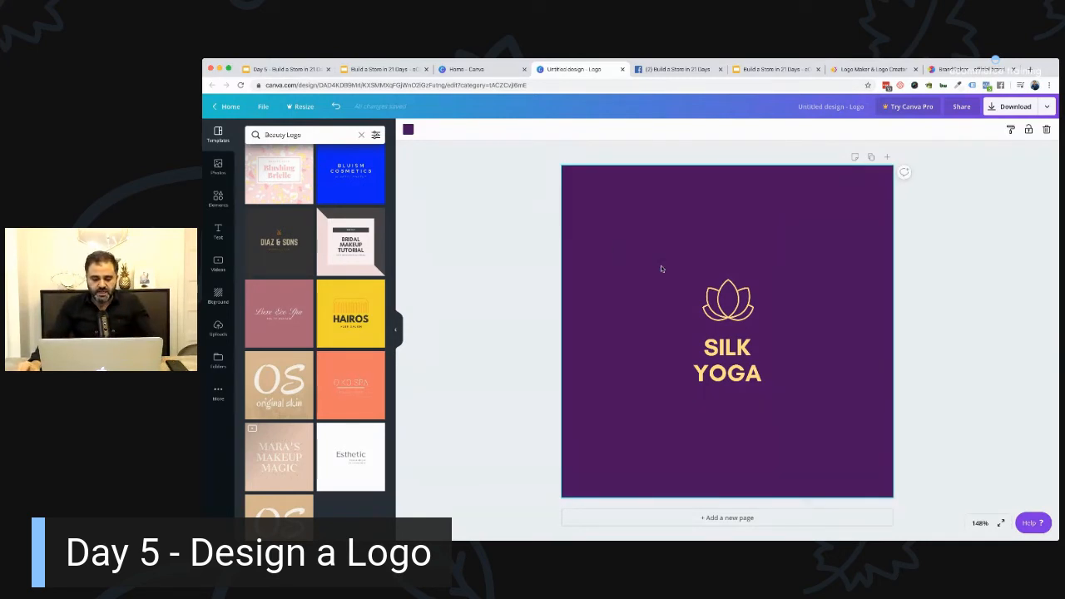
left_click(720, 296)
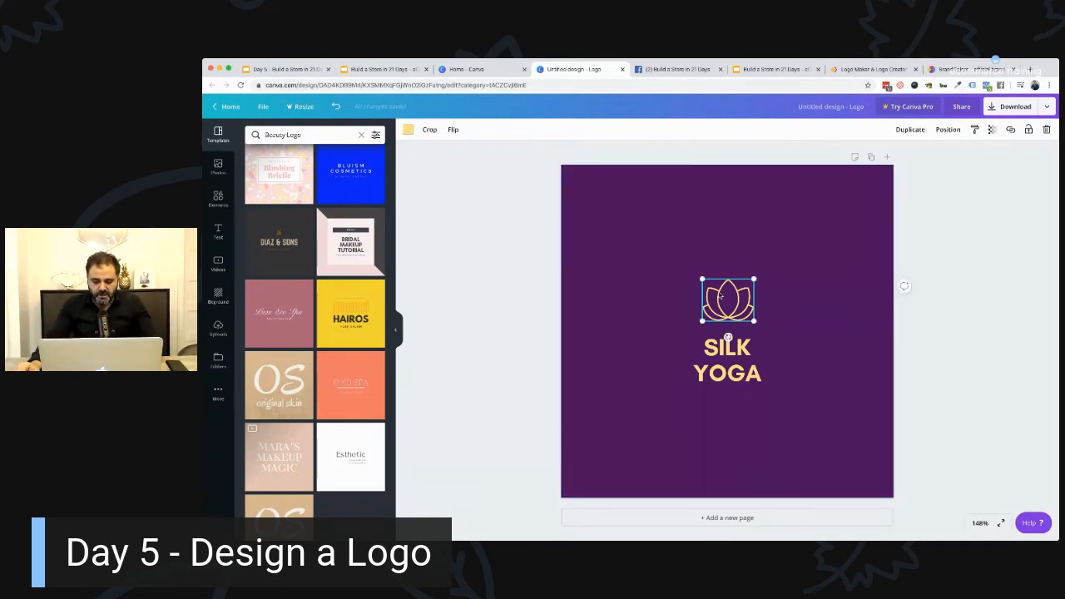
left_click(218, 200)
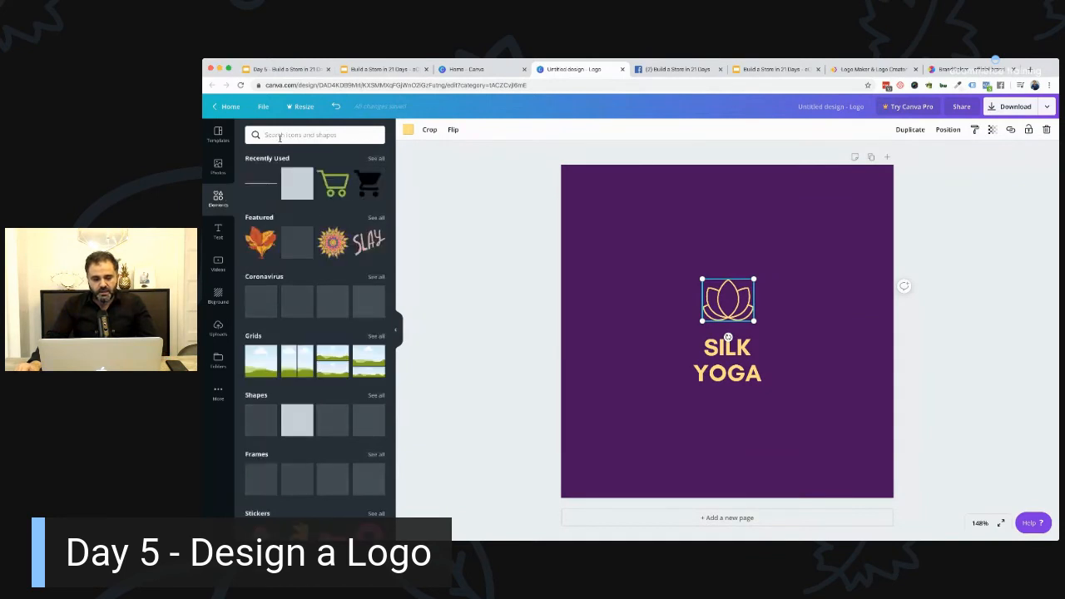
left_click(281, 133)
type("yoga")
key("Return")
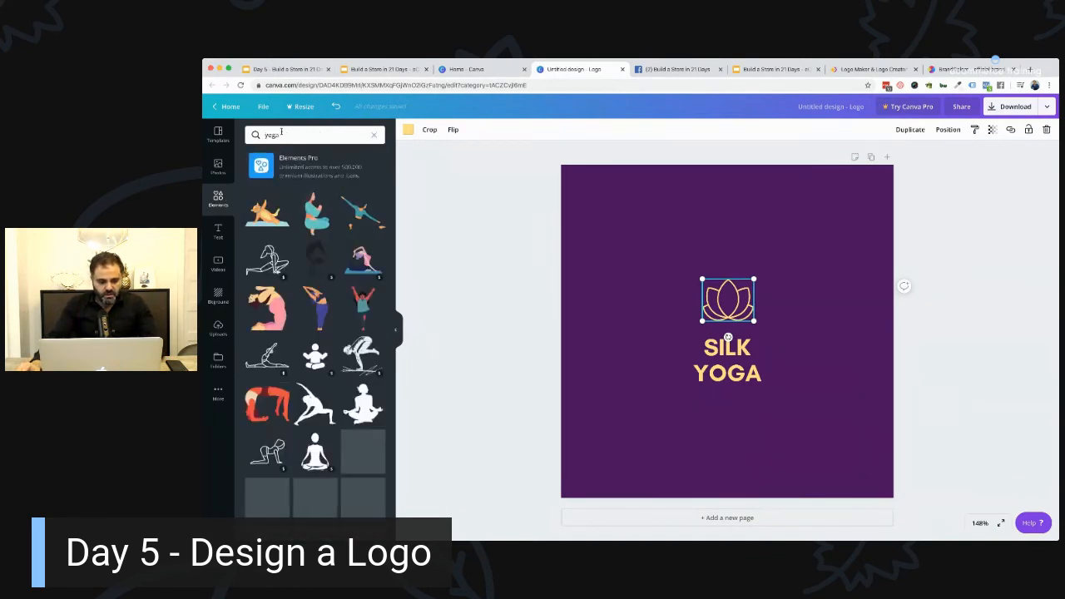
scroll(305, 208, "down", 2)
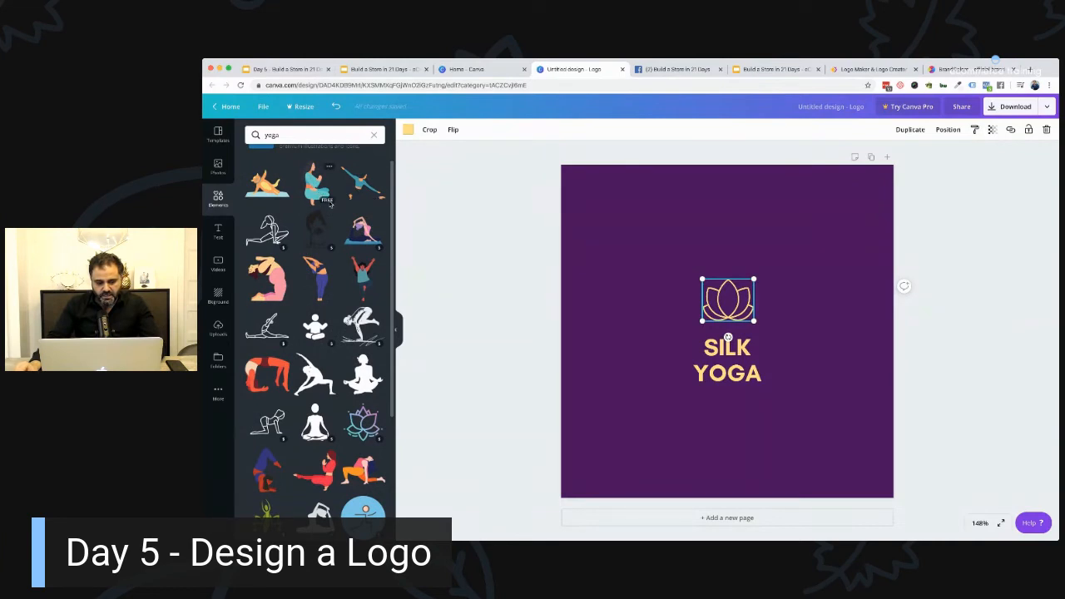
Try the line-drawn lunging yoga pose on the logo, check its usage price and remove it from the page.
left_click(282, 248)
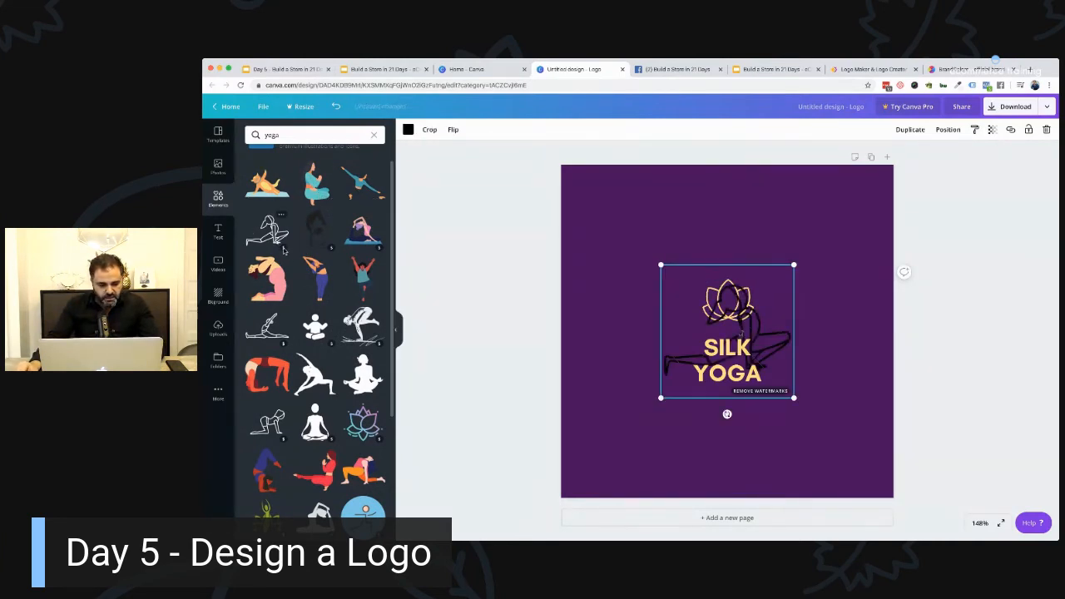
left_click(282, 215)
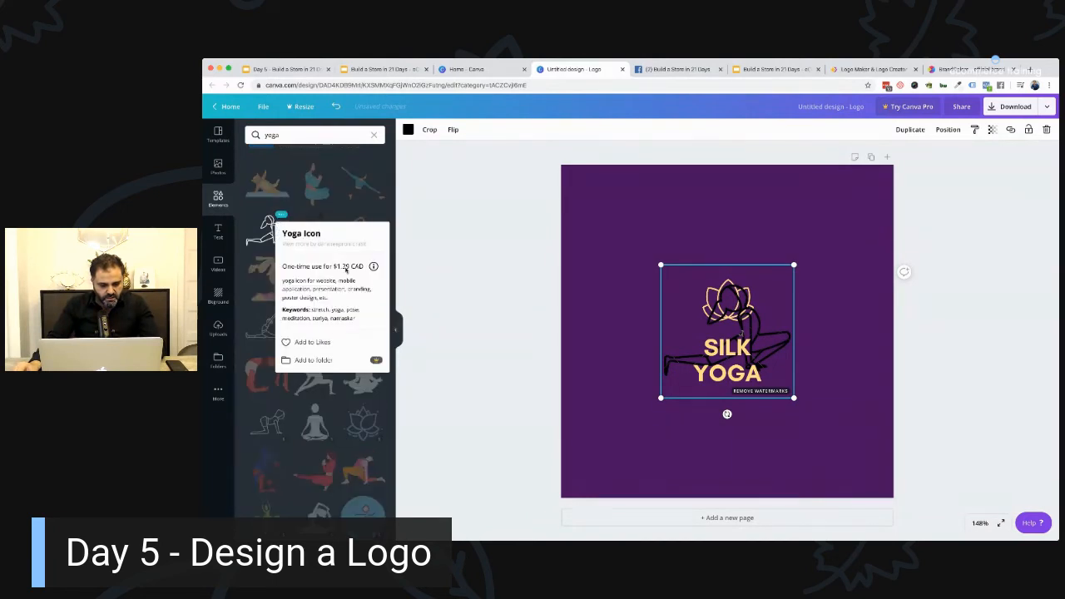
left_click(478, 253)
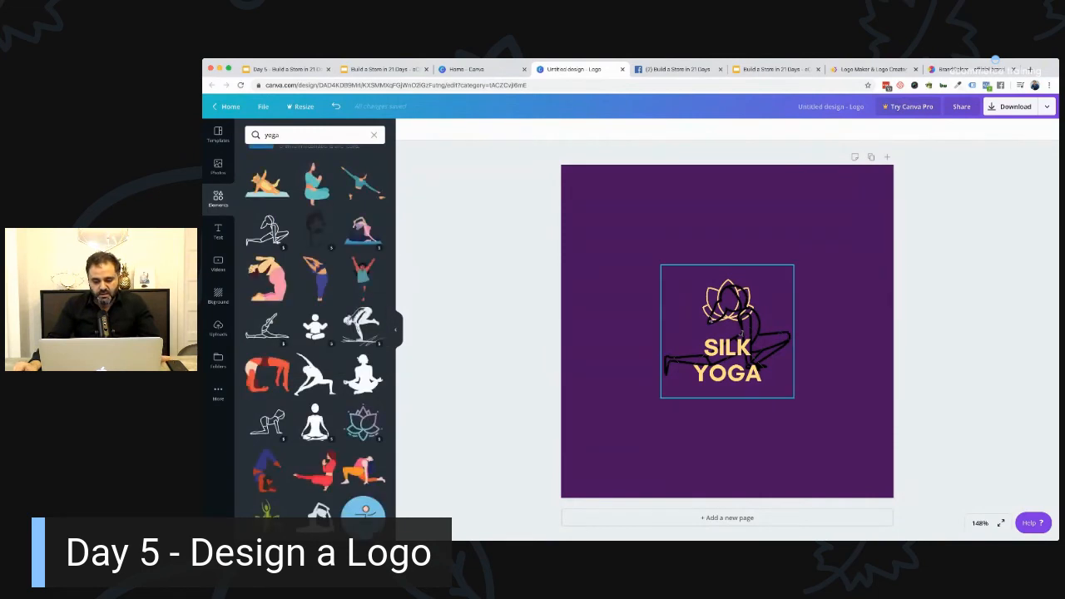
key("Escape")
Delete the lotus icon and place the free orange yoga cat illustration centred above the logo text instead.
scroll(325, 274, "down", 2)
scroll(308, 283, "down", 2)
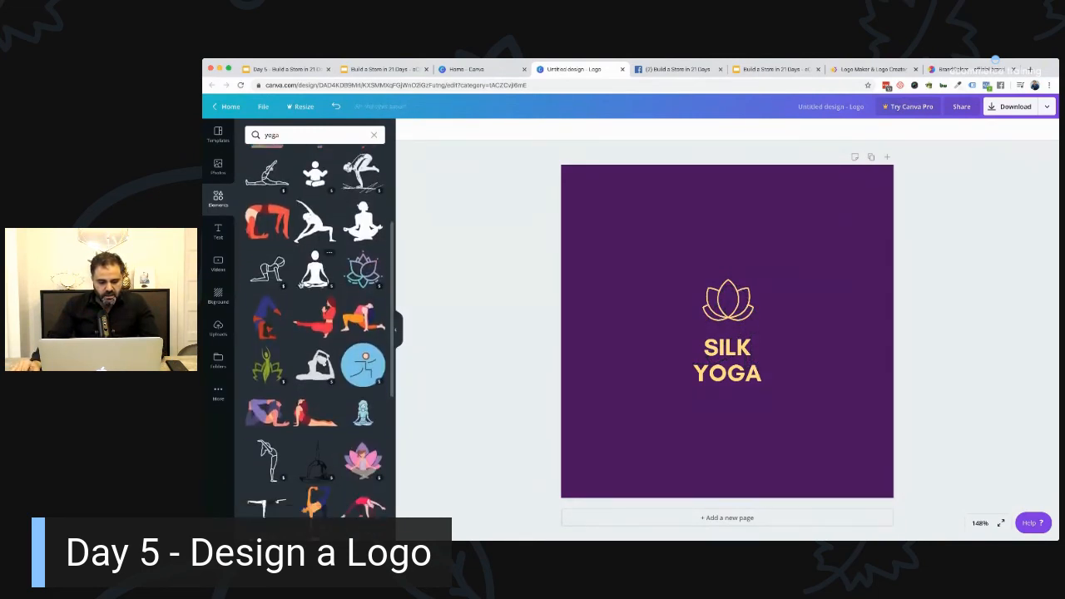
scroll(301, 285, "down", 1)
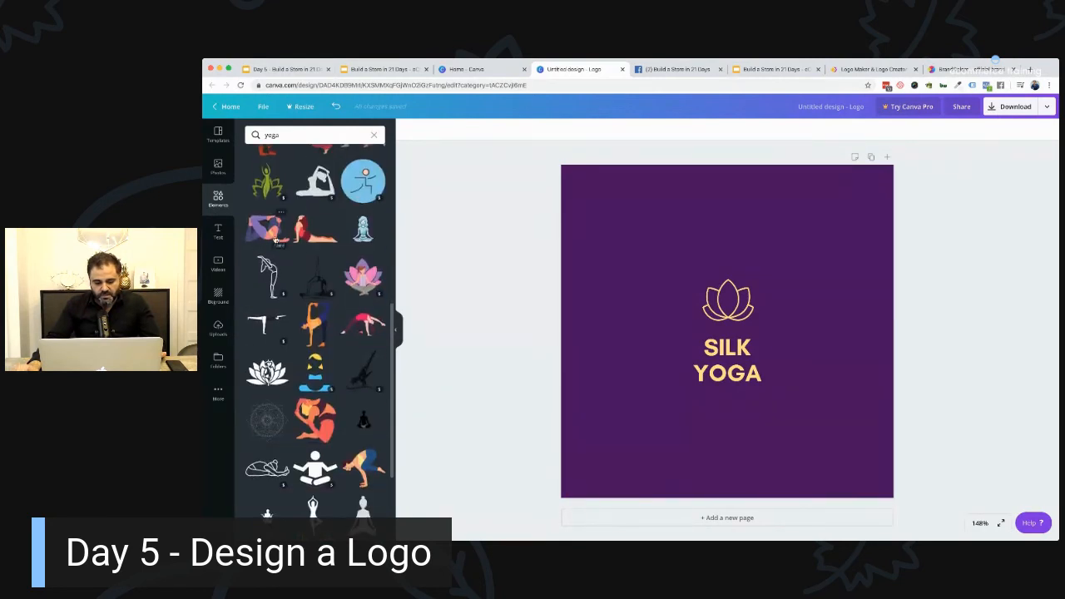
scroll(275, 239, "up", 5)
left_click(724, 301)
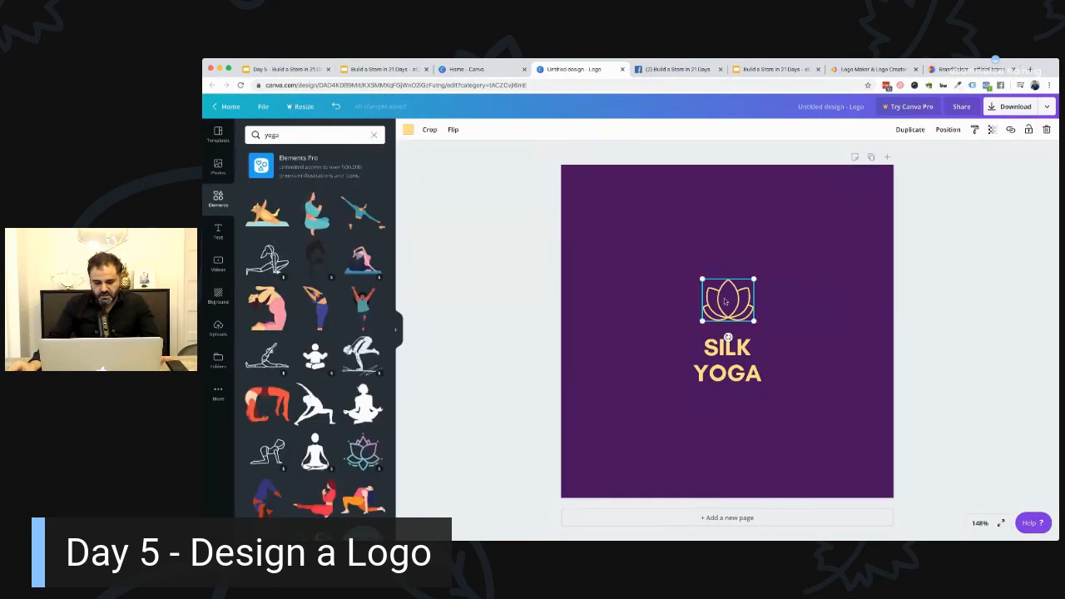
key("Delete")
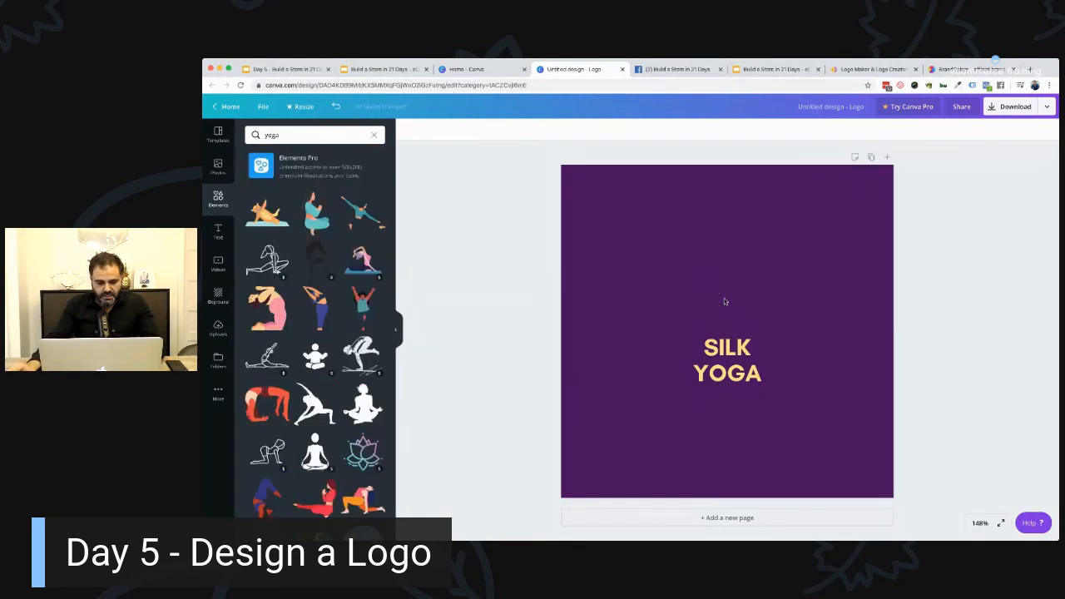
left_click(265, 215)
left_click_drag(662, 292, 726, 282)
Replace the word SILK in the logo text with CAT, and change it to MEOW.
left_click(735, 356)
double_click(735, 356)
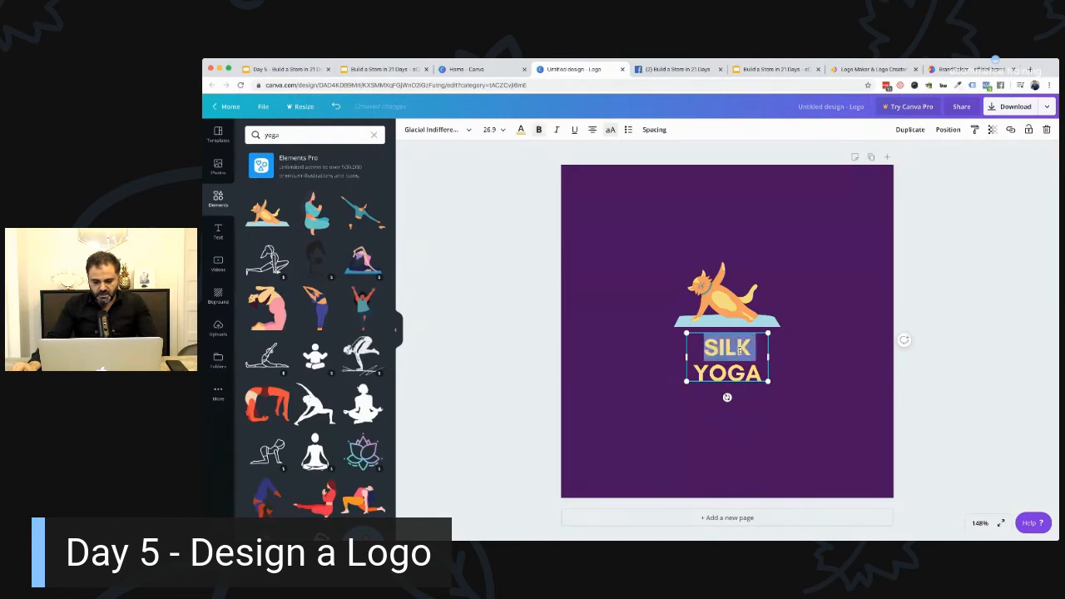
type("CAT")
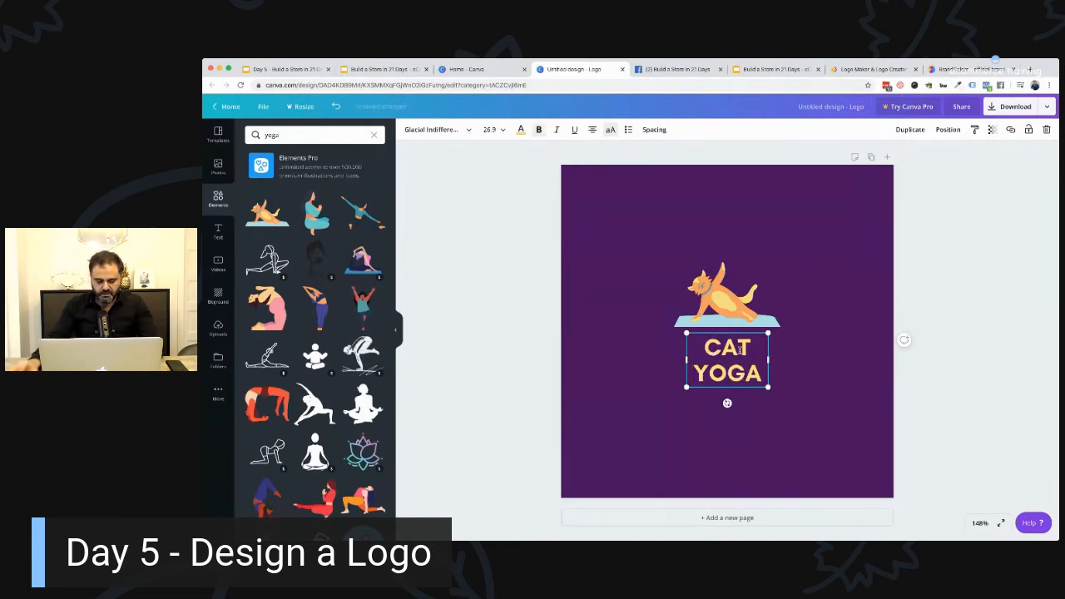
key("ctrl+a")
double_click(727, 347)
type("MEOW")
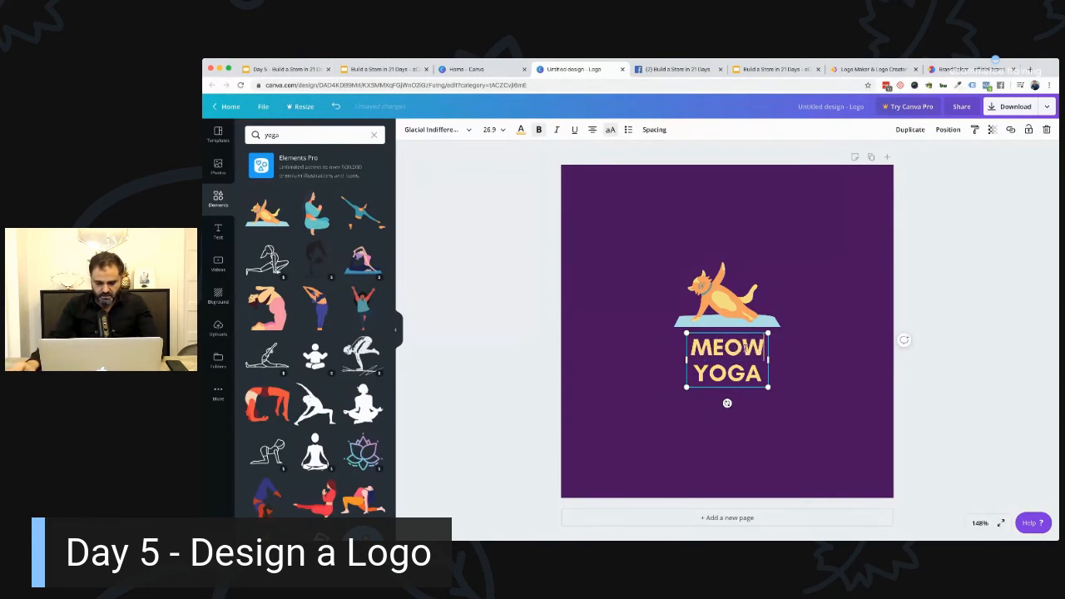
Widen the text box so MEOW YOGA fits on one line and adjust the cat illustration's position above it.
mouse_move(774, 358)
left_mouse_down()
mouse_move(846, 358)
mouse_move(757, 352)
left_mouse_up()
mouse_move(721, 294)
left_mouse_down()
mouse_move(598, 324)
mouse_move(624, 294)
mouse_move(725, 296)
left_mouse_up()
left_click(621, 309)
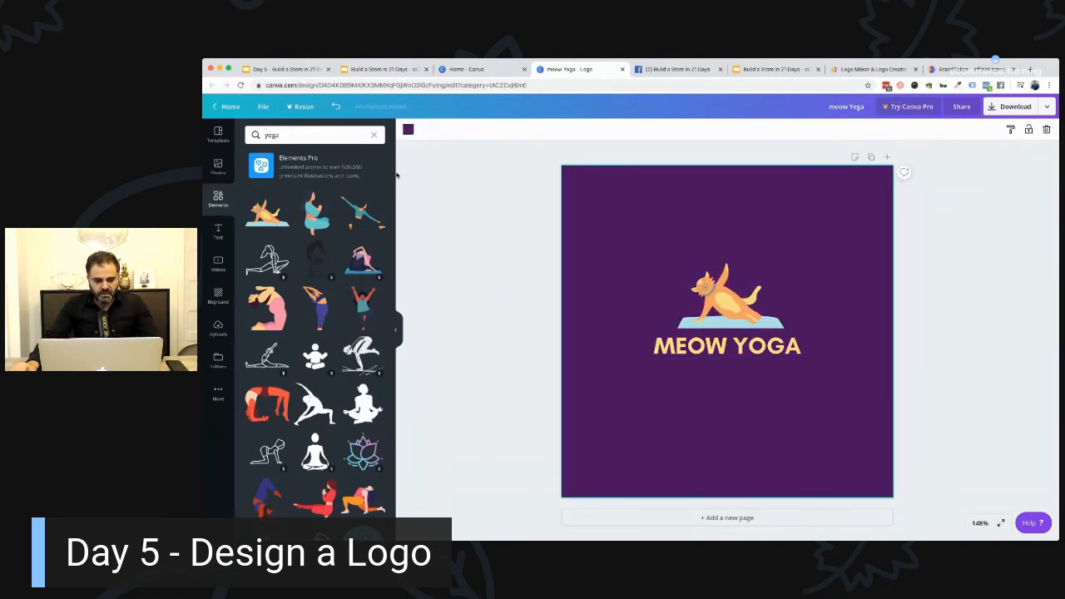
Change the logo's background to the muted blue from the document colors.
left_click(408, 129)
left_click(278, 218)
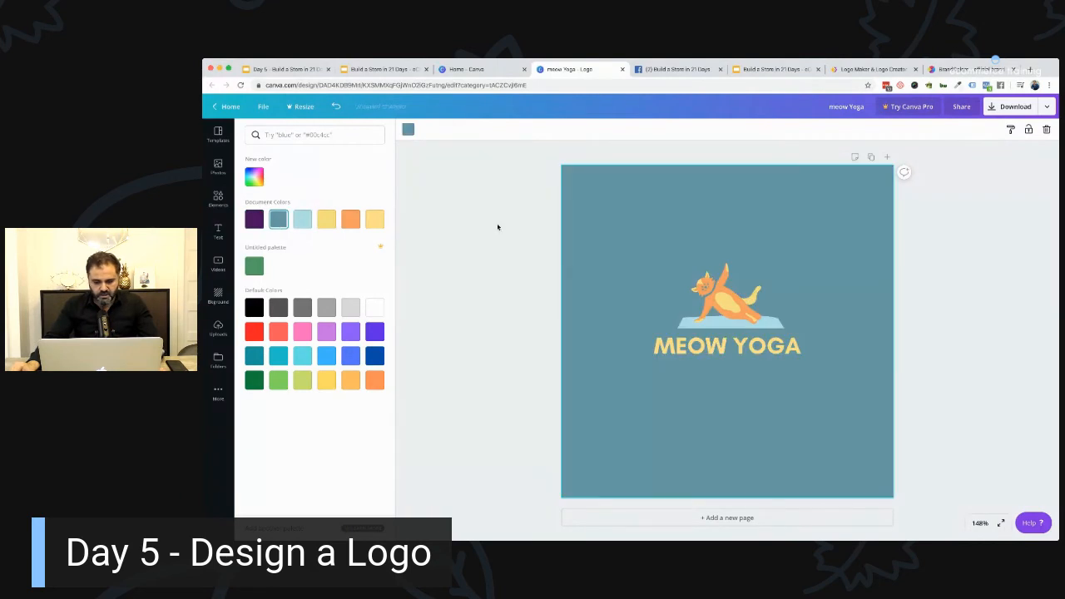
left_click(489, 223)
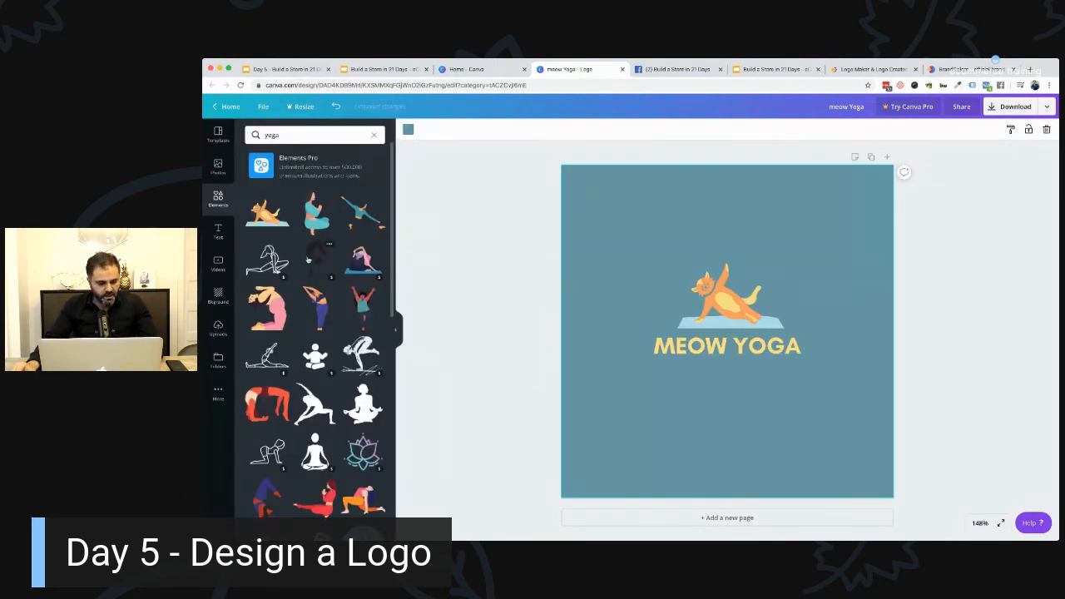
left_click(218, 327)
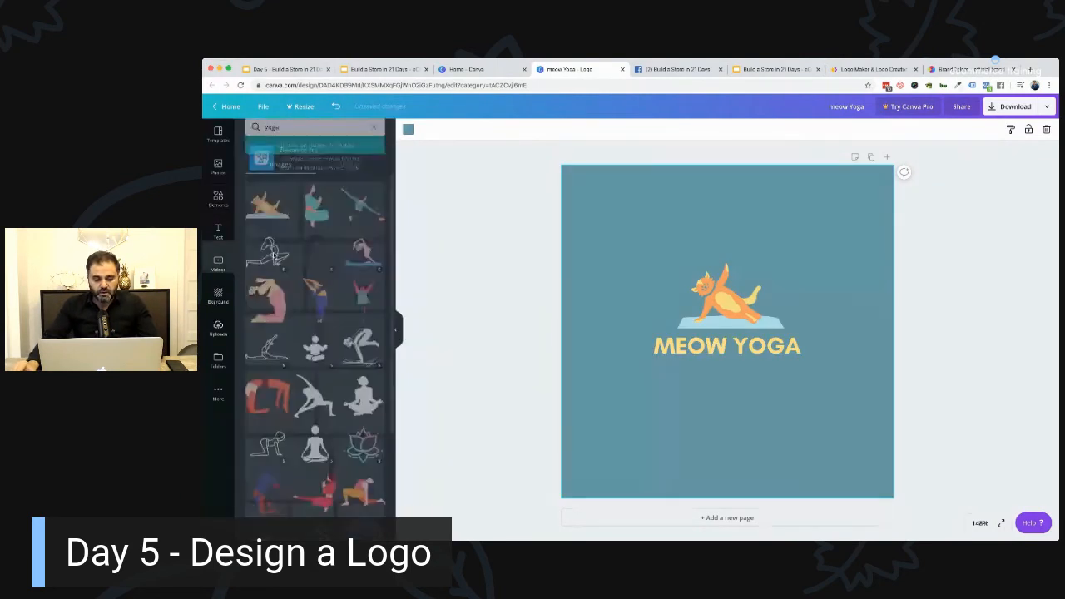
left_click(217, 201)
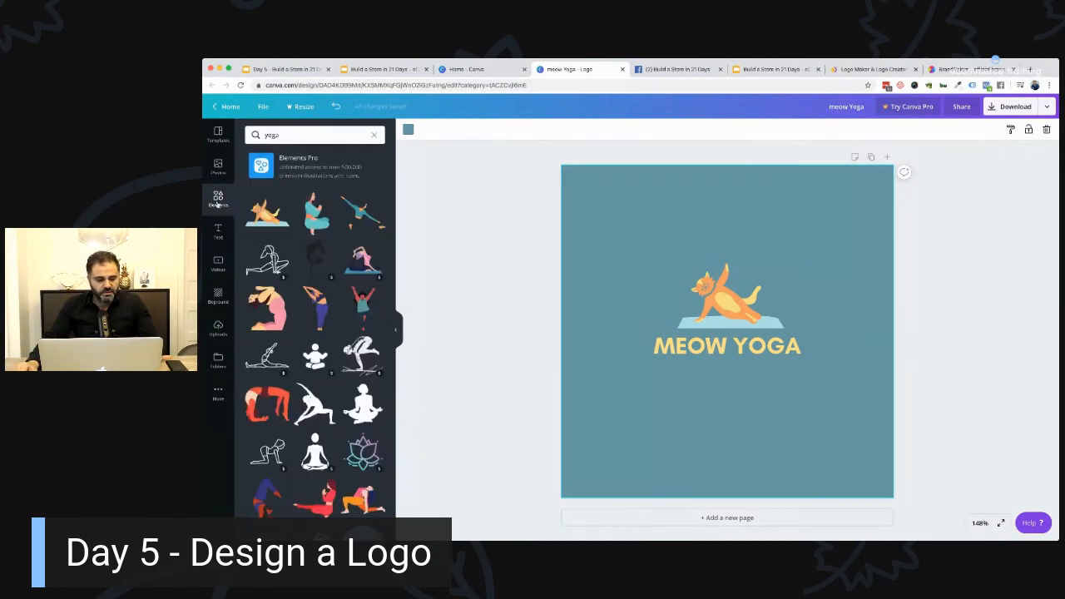
left_click(218, 296)
left_click(218, 202)
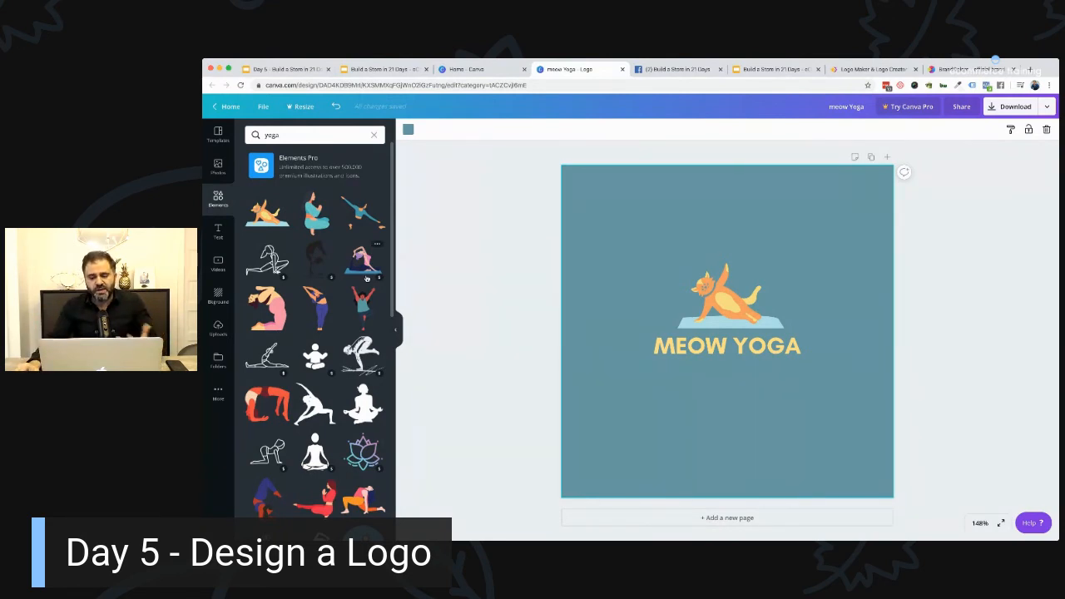
Nudge the cat illustration closer to the MEOW YOGA text and view the design's download and sharing options.
left_click(737, 299)
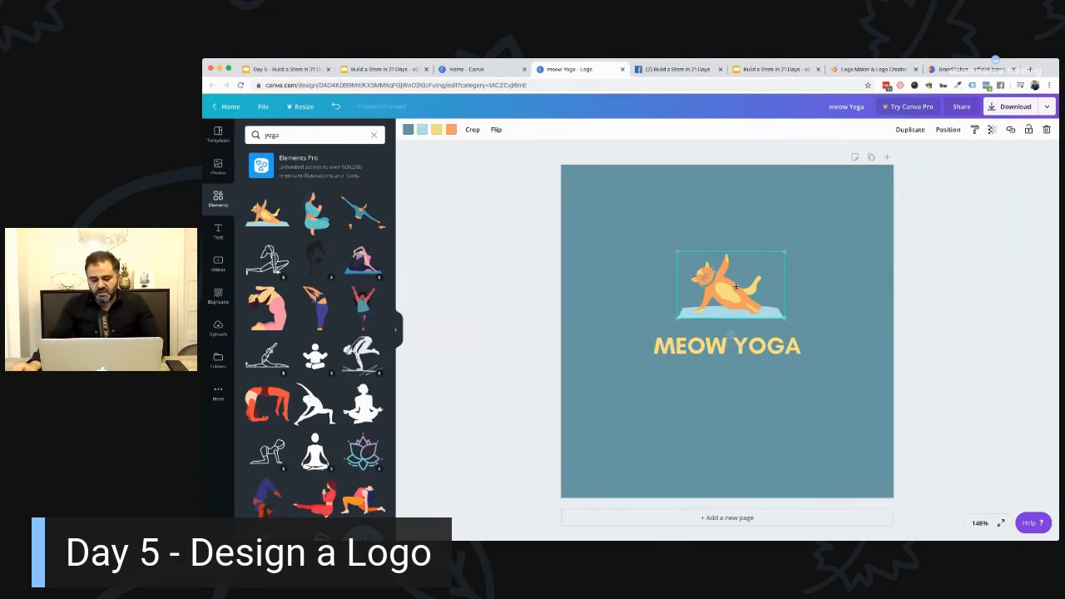
left_click(760, 223)
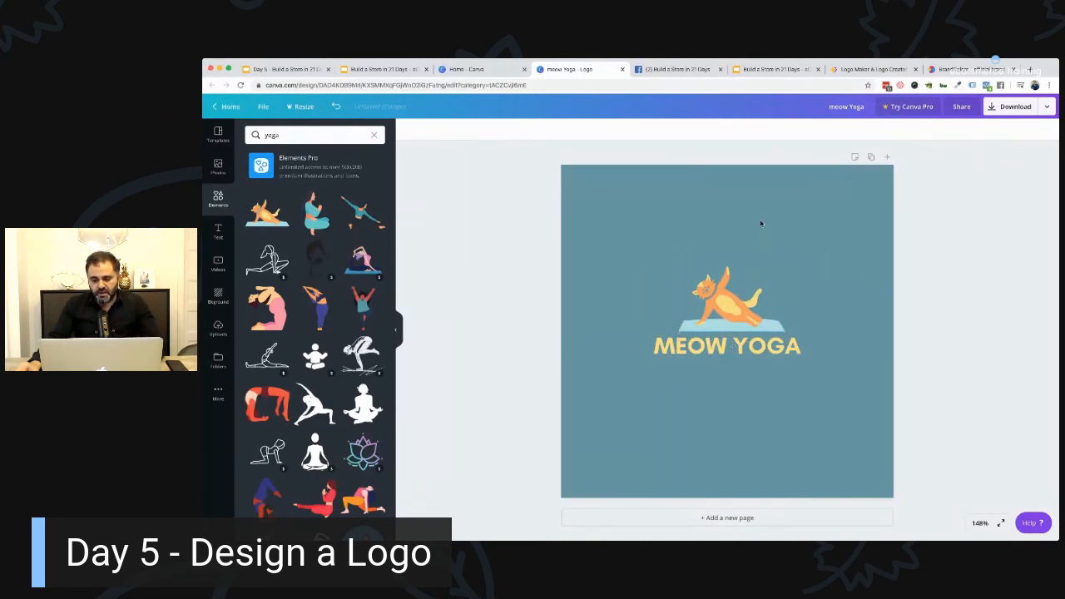
left_click(1045, 109)
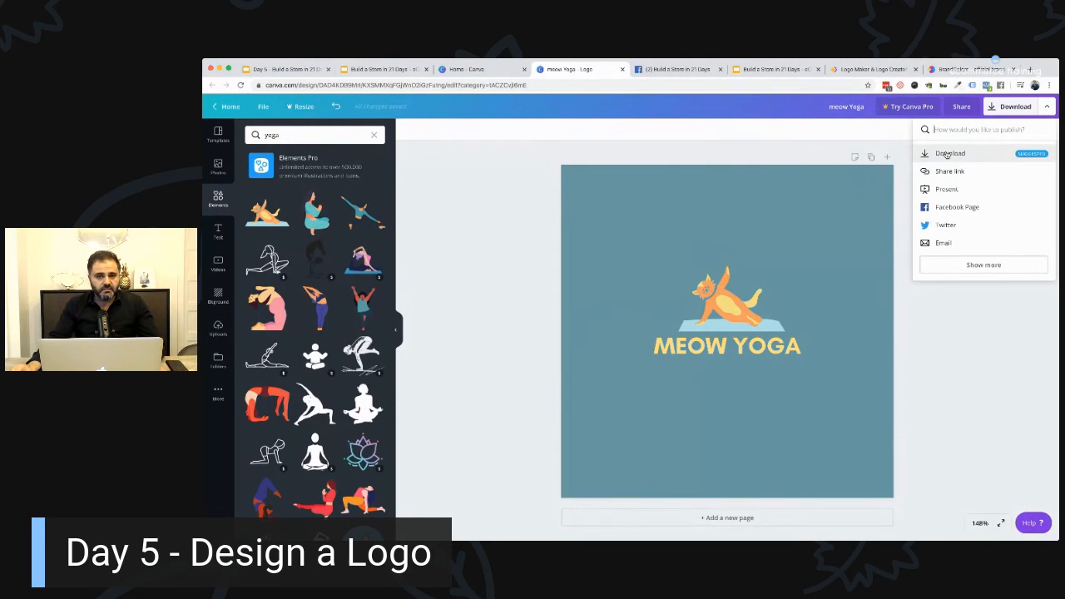
left_click(533, 194)
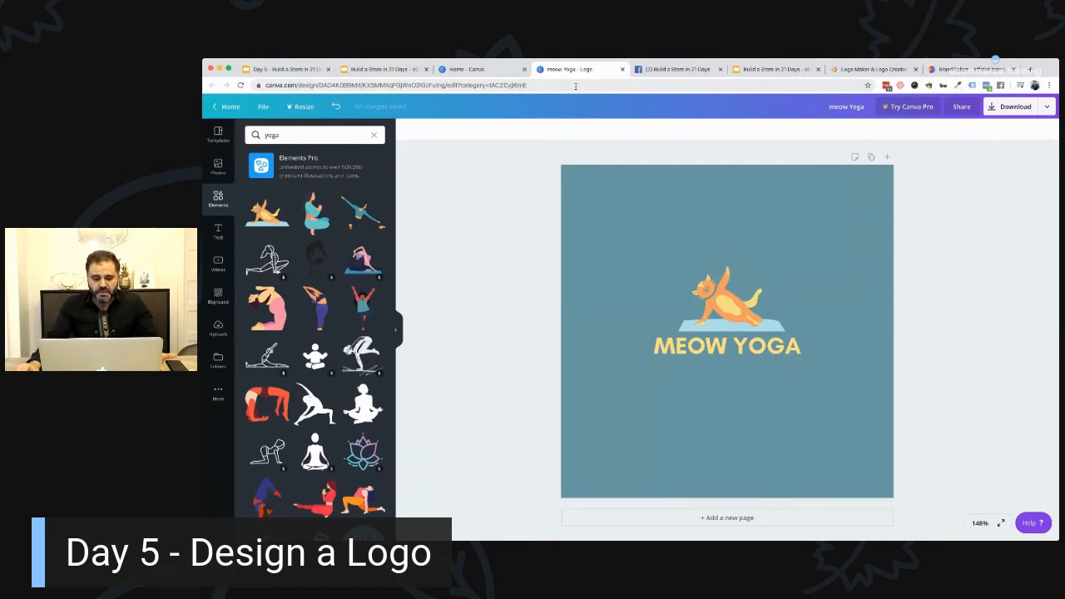
Open 99designs.com in place of the Canva design and look at the ways it offers to get a design.
left_click(577, 84)
type("99")
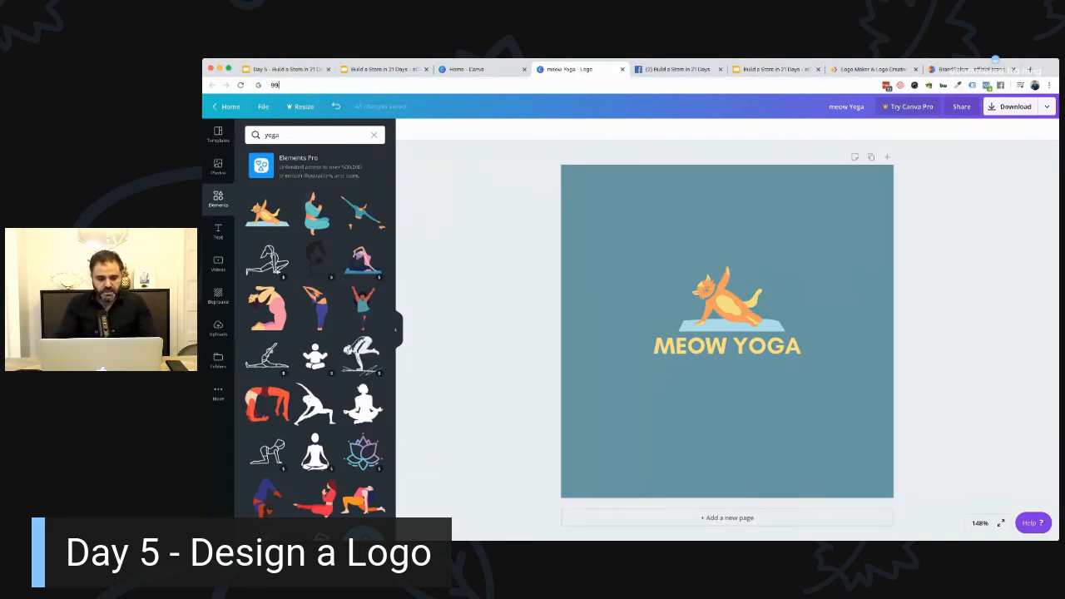
type("designs.com")
key("Return")
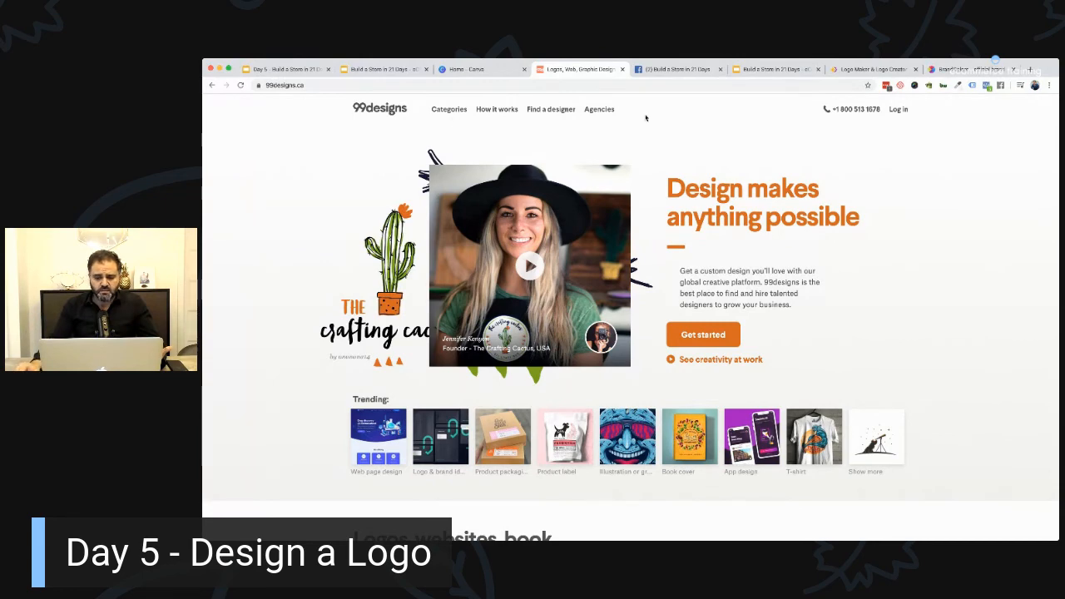
scroll(492, 162, "down", 20)
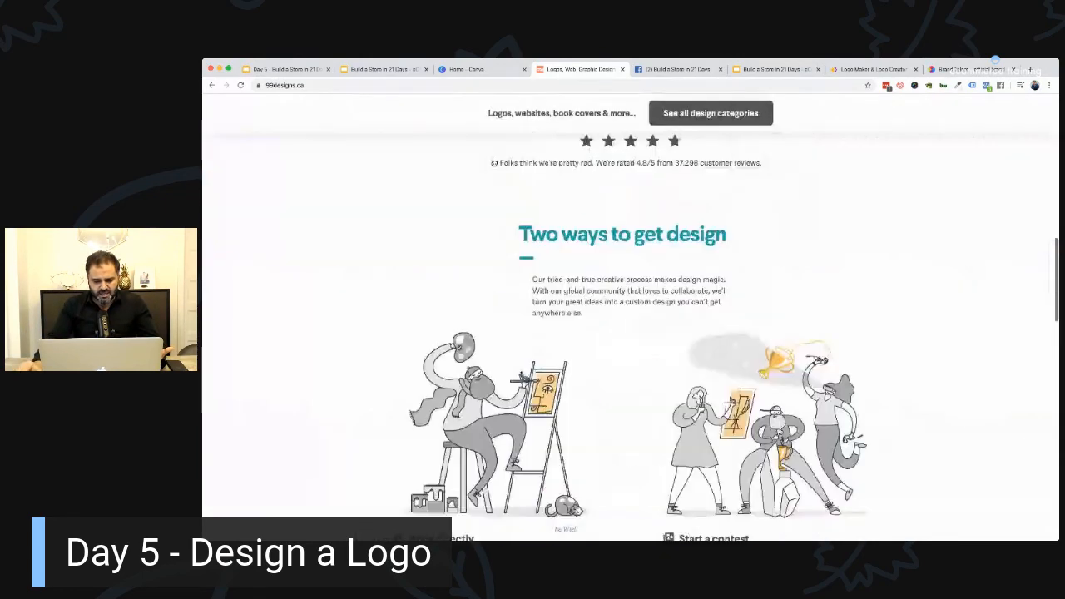
Look through the rest of the 99designs homepage and return to its opening banner.
scroll(492, 162, "down", 3)
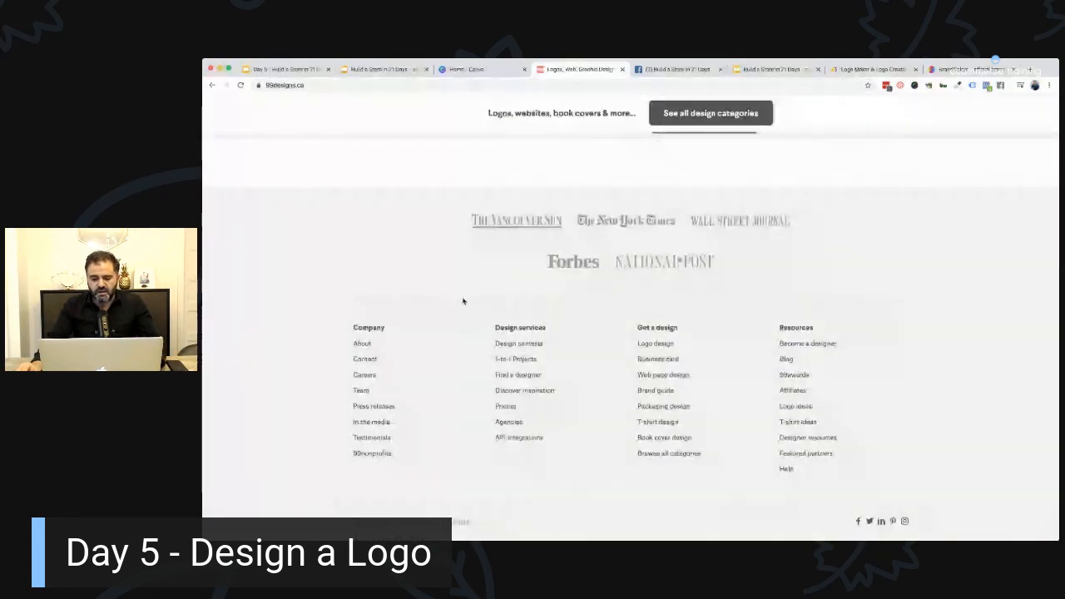
scroll(699, 333, "up", 8)
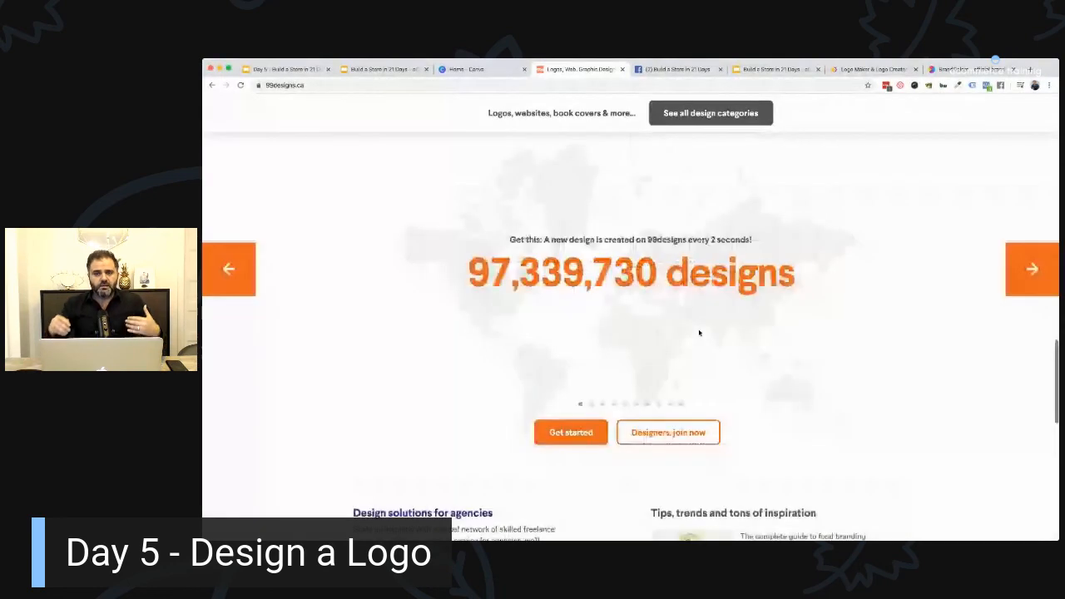
scroll(699, 332, "up", 15)
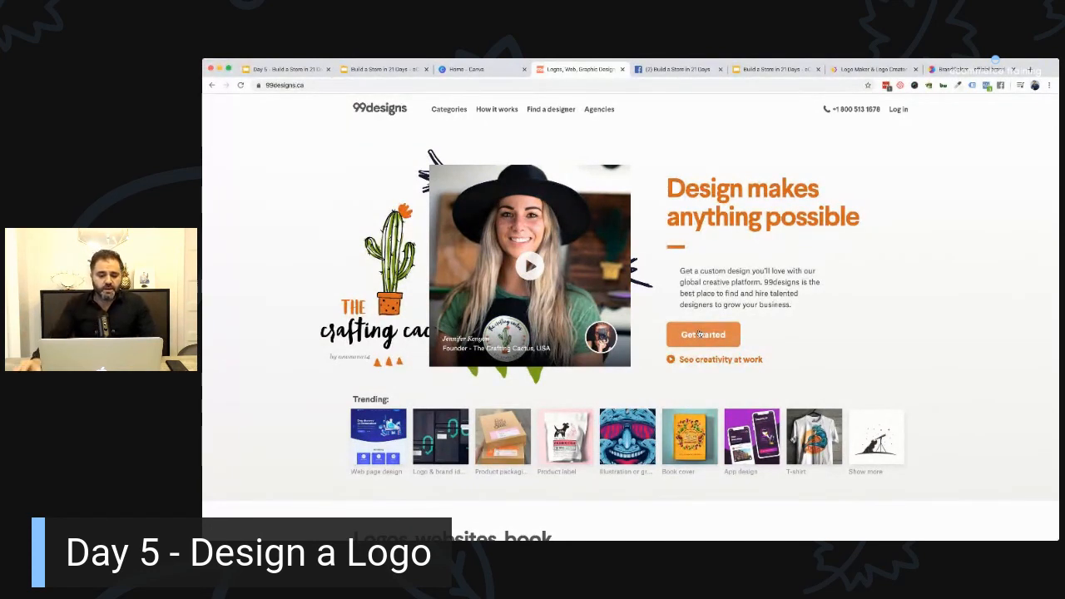
Open fiverr.com in place of the 99designs page.
left_click(286, 85)
type("fiverr")
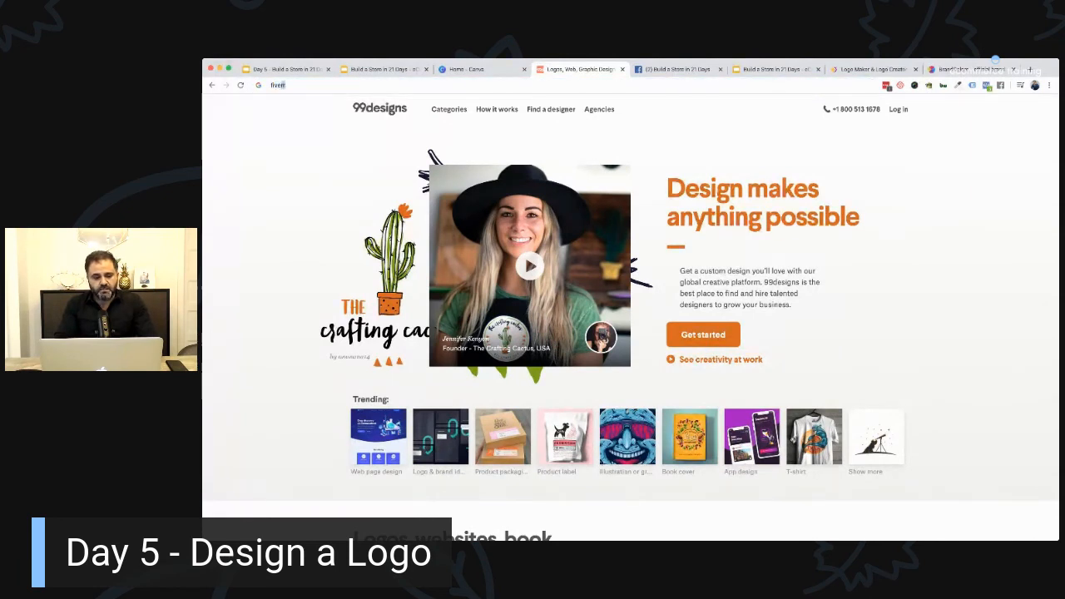
type(".com")
key("Return")
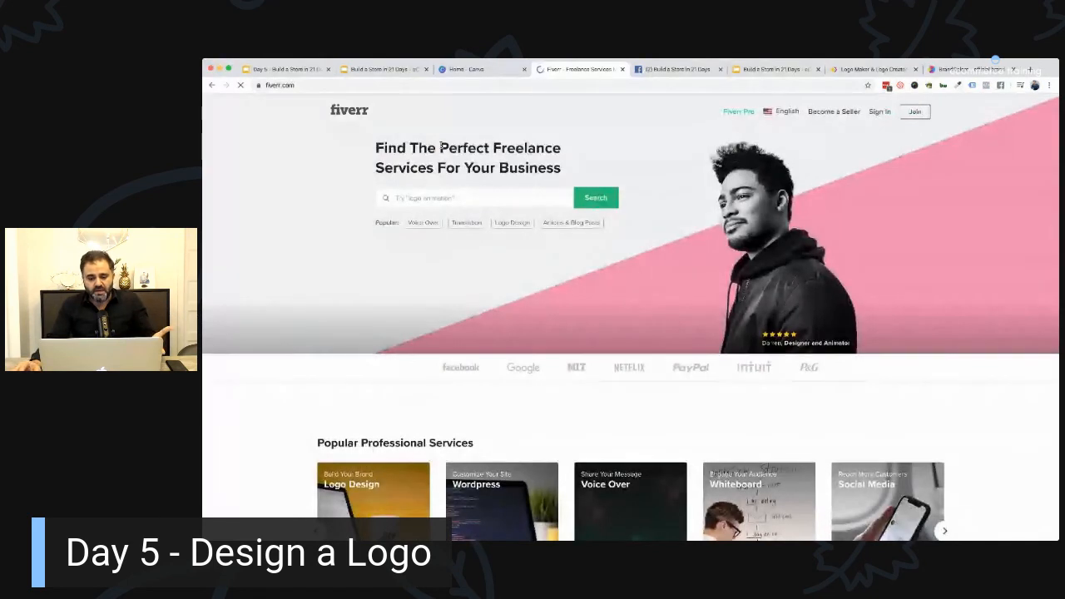
Search Fiverr for "logo" and look over the offered design services and their starting prices.
left_click(462, 194)
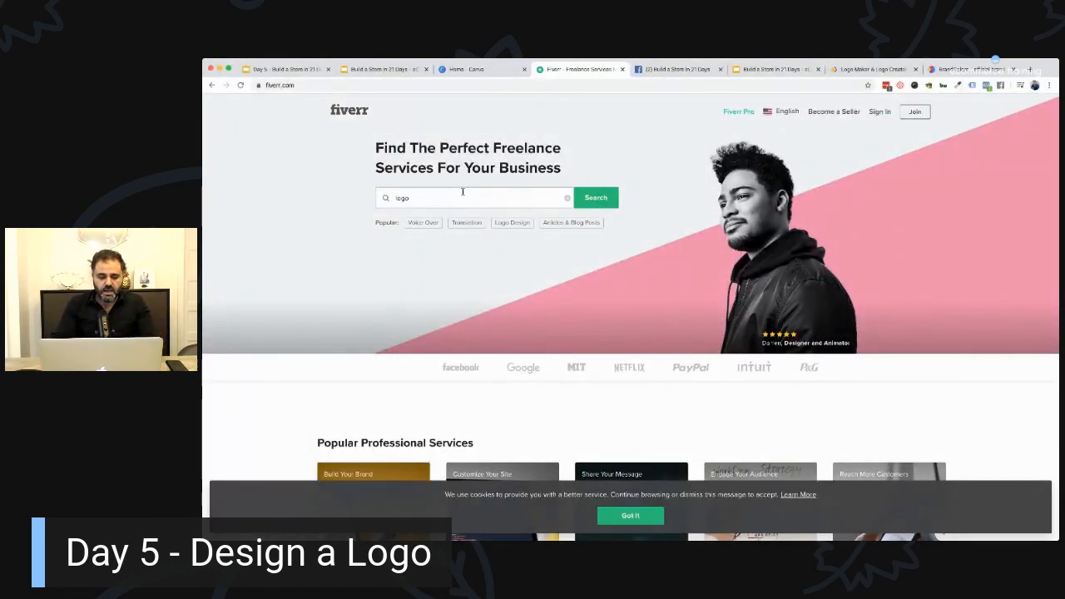
key("Return")
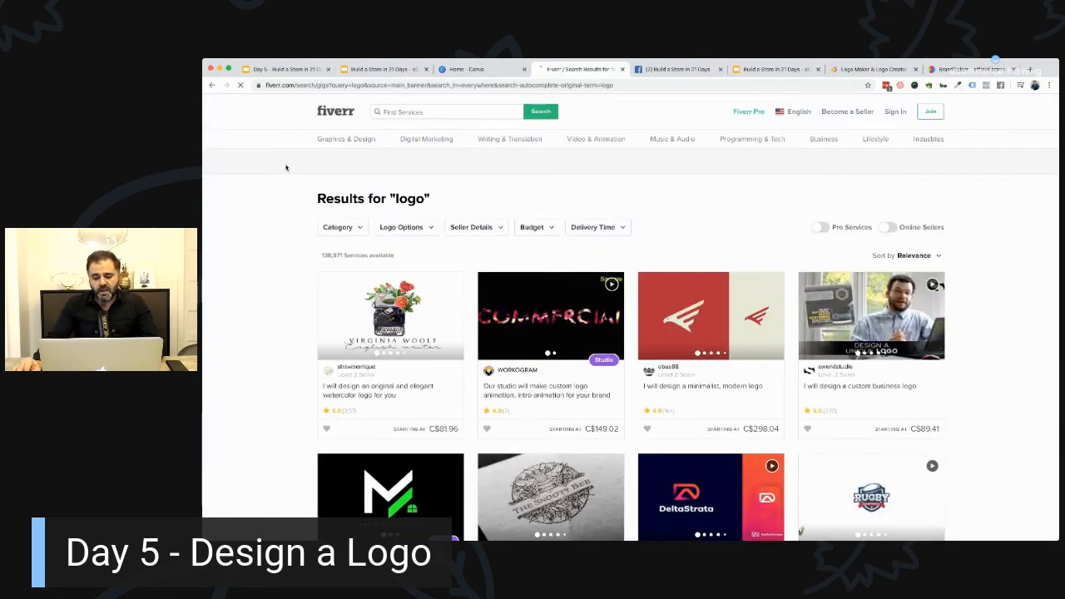
scroll(285, 167, "down", 3)
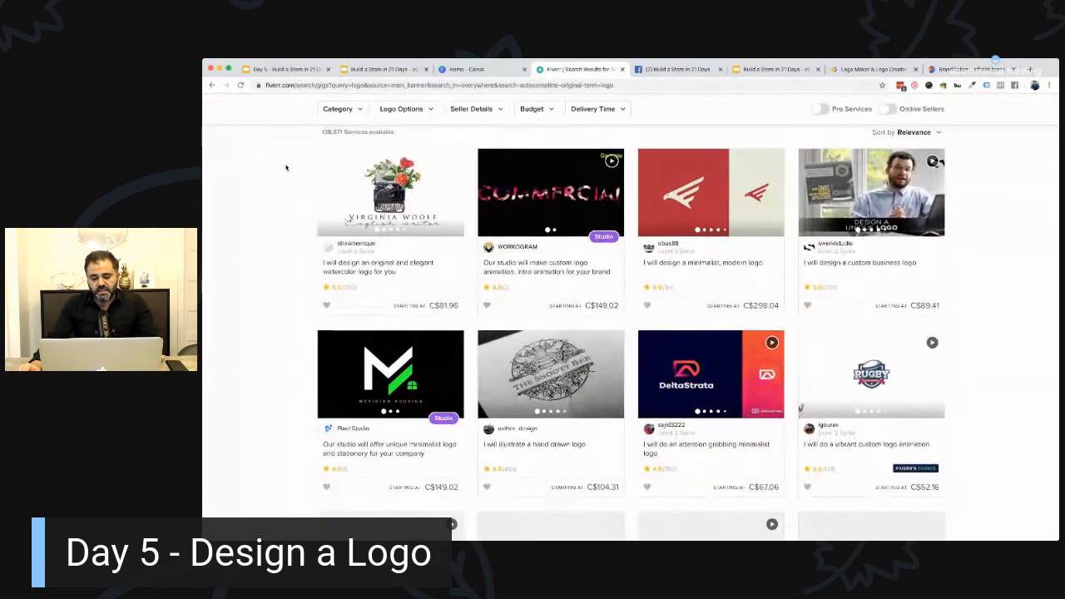
scroll(285, 167, "down", 5)
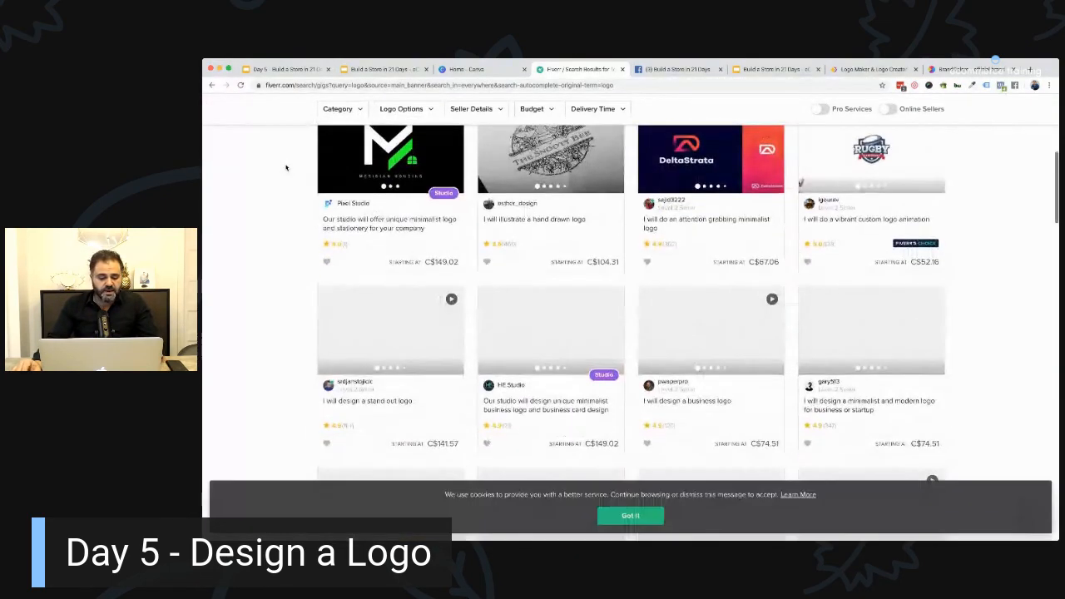
scroll(285, 168, "up", 8)
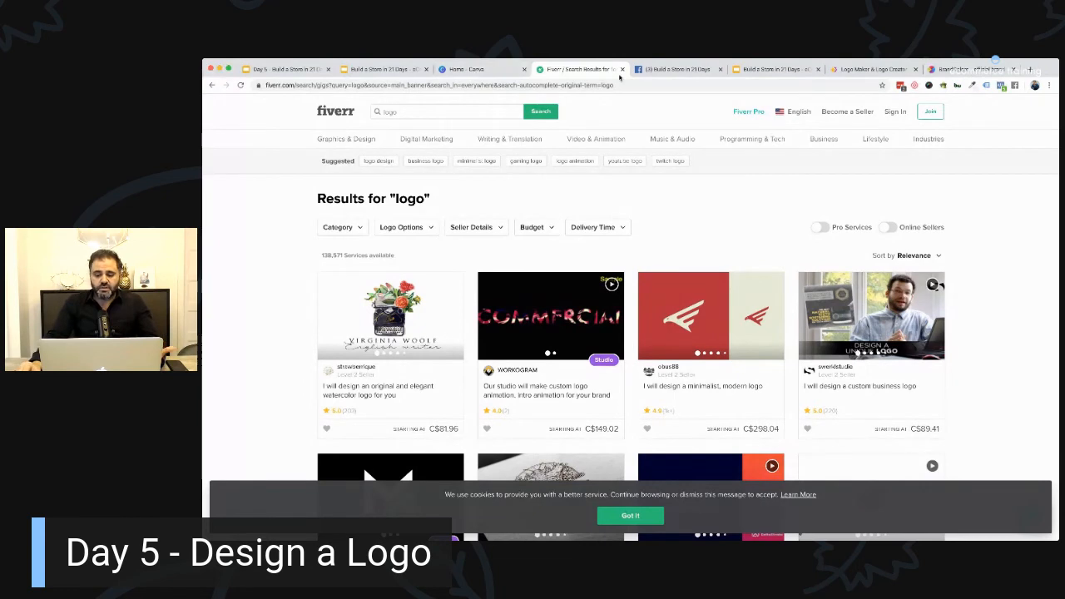
Switch to the Day 5 Google Slides presentation and show the Your TO-DO Tasks slide, followed by the Day 5 Design a Logo slide.
left_click(870, 69)
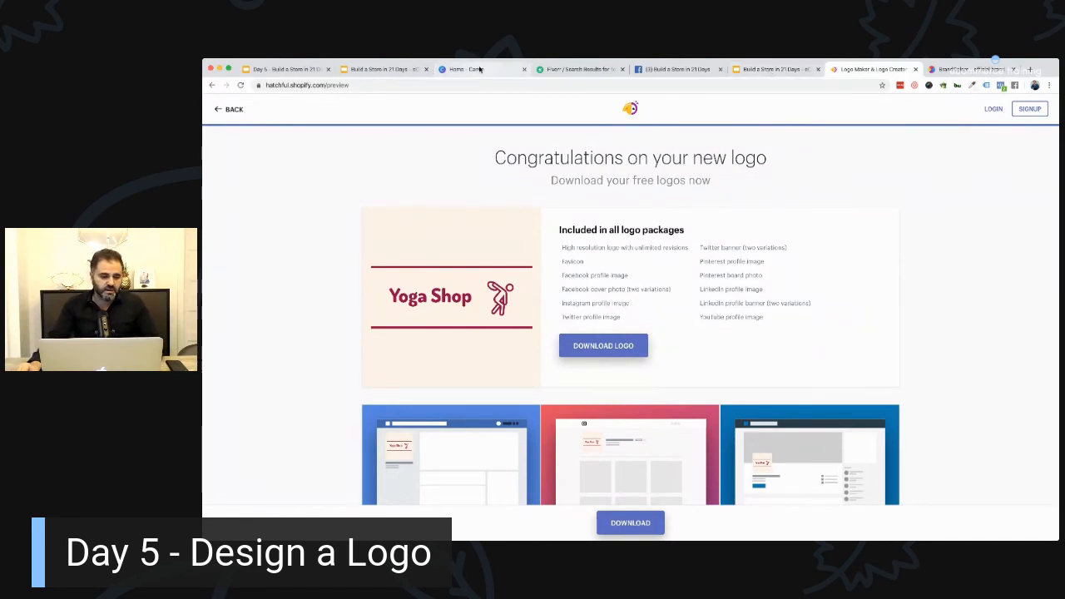
left_click(287, 69)
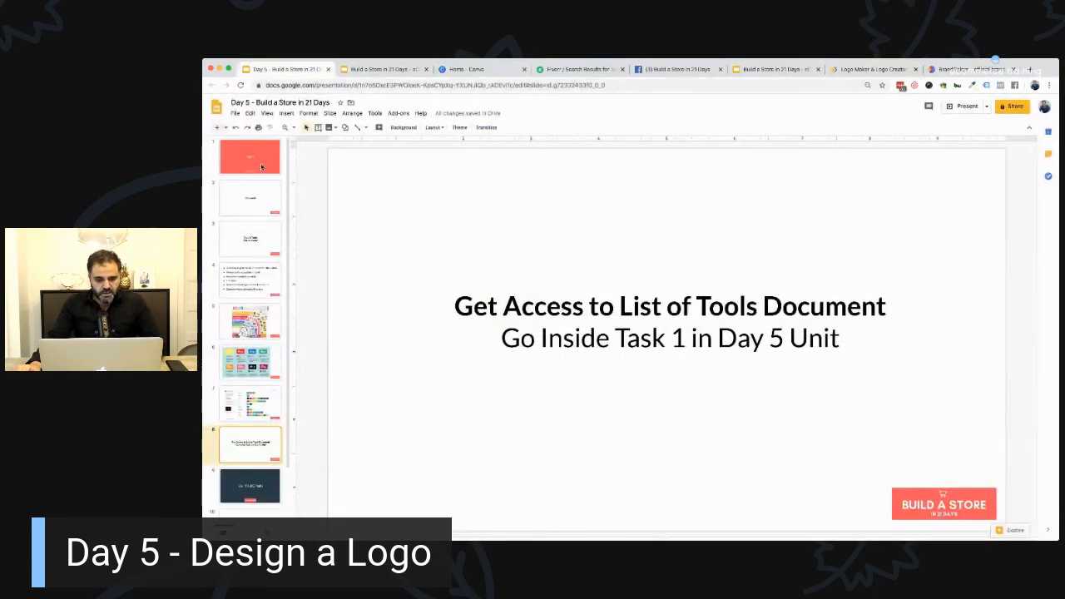
scroll(235, 269, "down", 2)
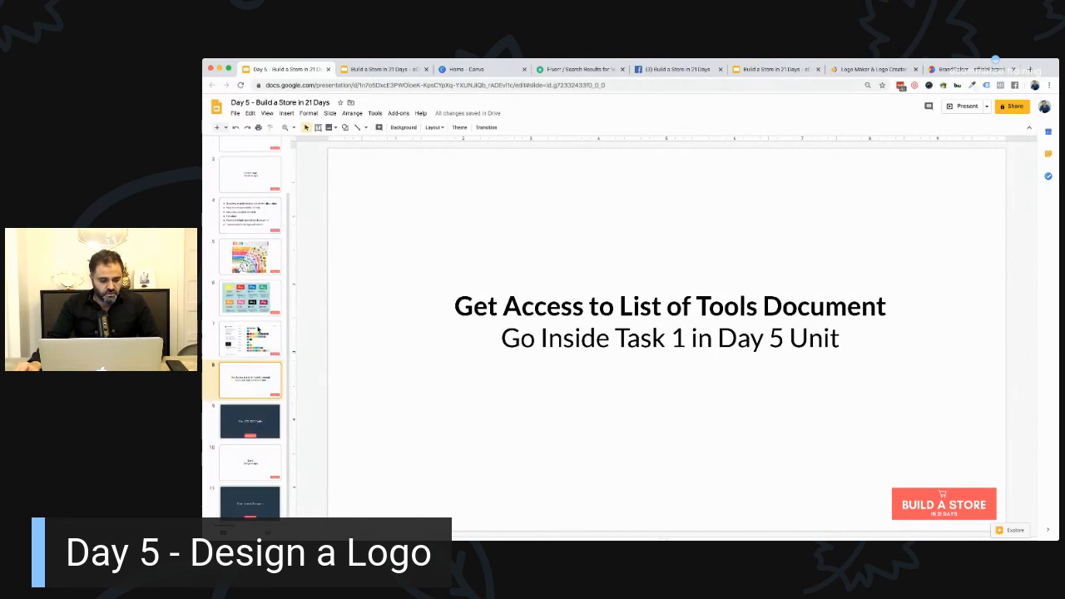
left_click(251, 422)
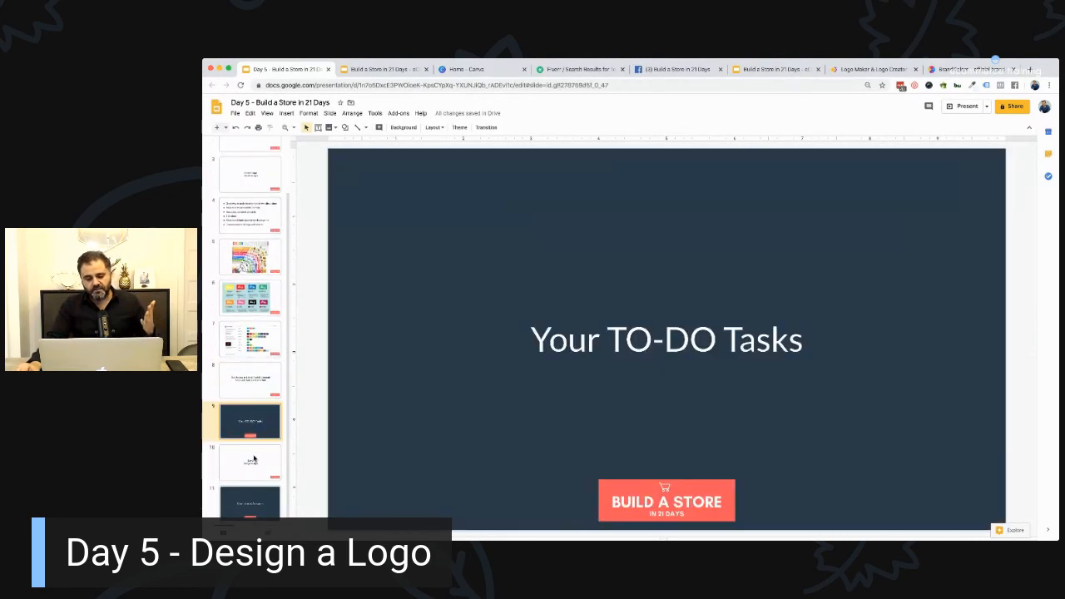
left_click(253, 458)
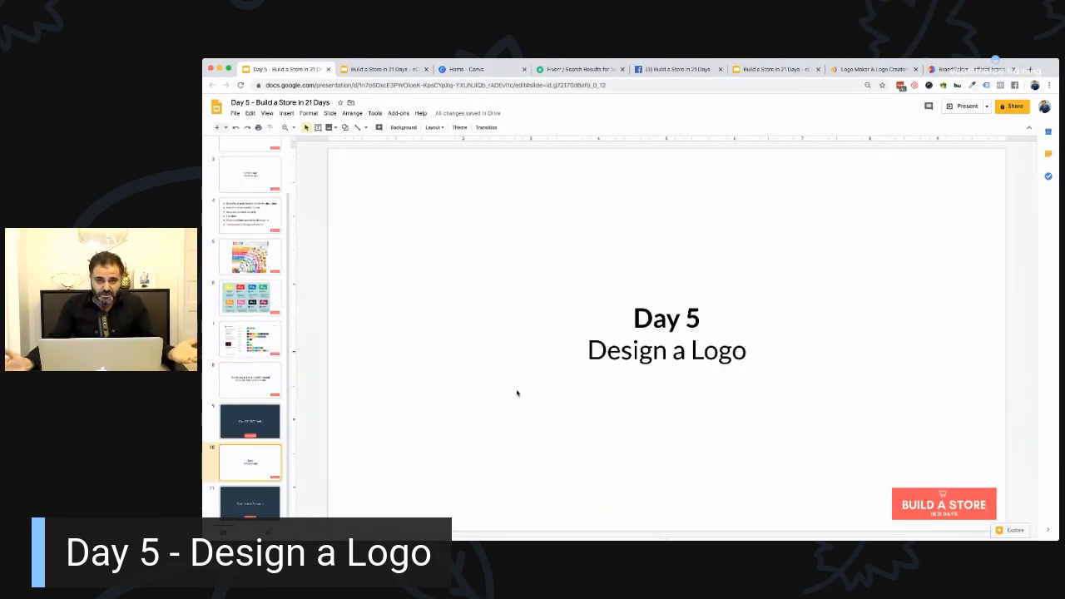
Switch to the Build a Store in 21 Days Facebook group and open Day 5 from its units.
left_click(676, 69)
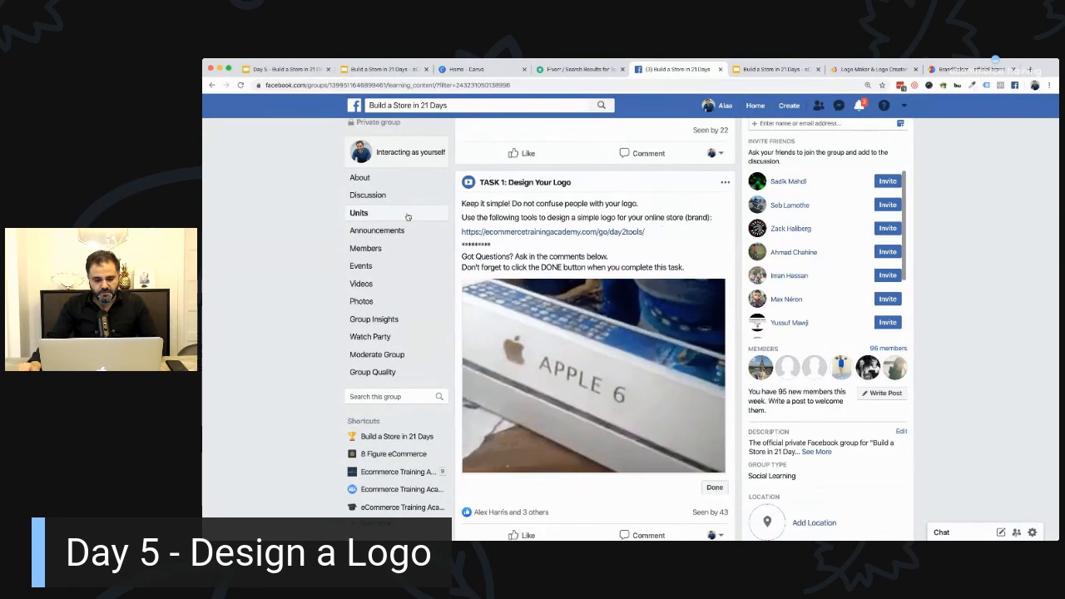
left_click(367, 215)
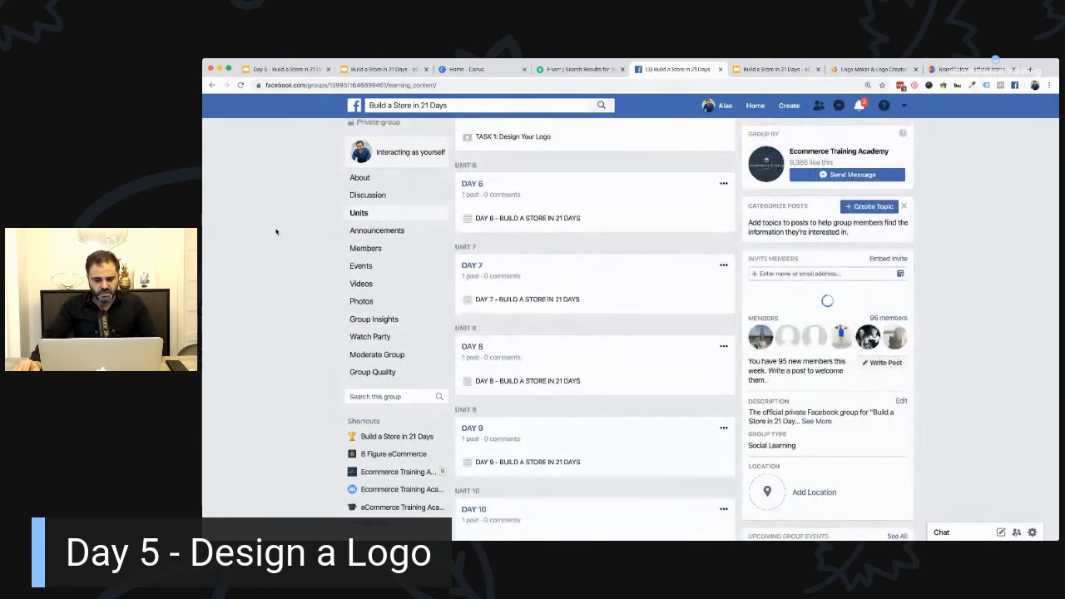
scroll(483, 217, "up", 2)
left_click(487, 218)
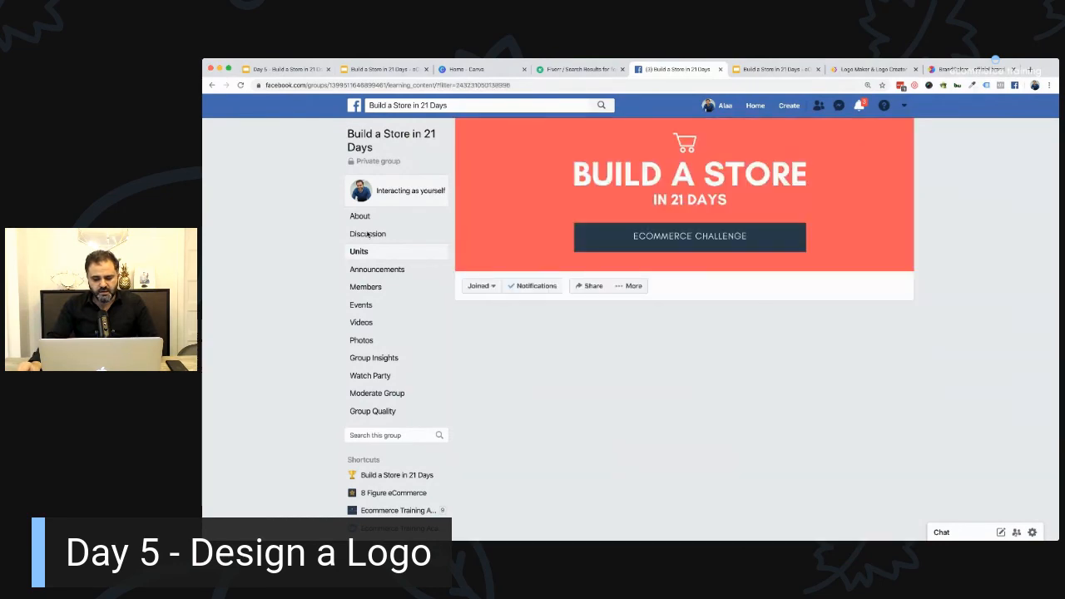
Find the TASK 1: Design Your Logo post in the unit, expand its full text and read the instructions.
scroll(299, 241, "down", 5)
scroll(300, 242, "down", 4)
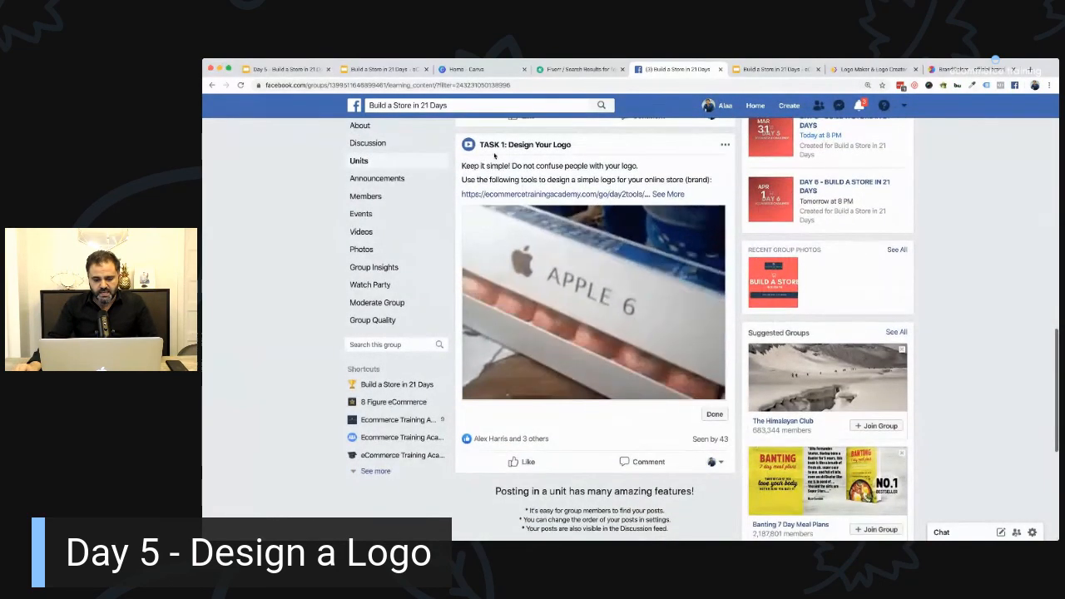
left_click(668, 195)
scroll(585, 260, "up", 2)
scroll(585, 259, "down", 1)
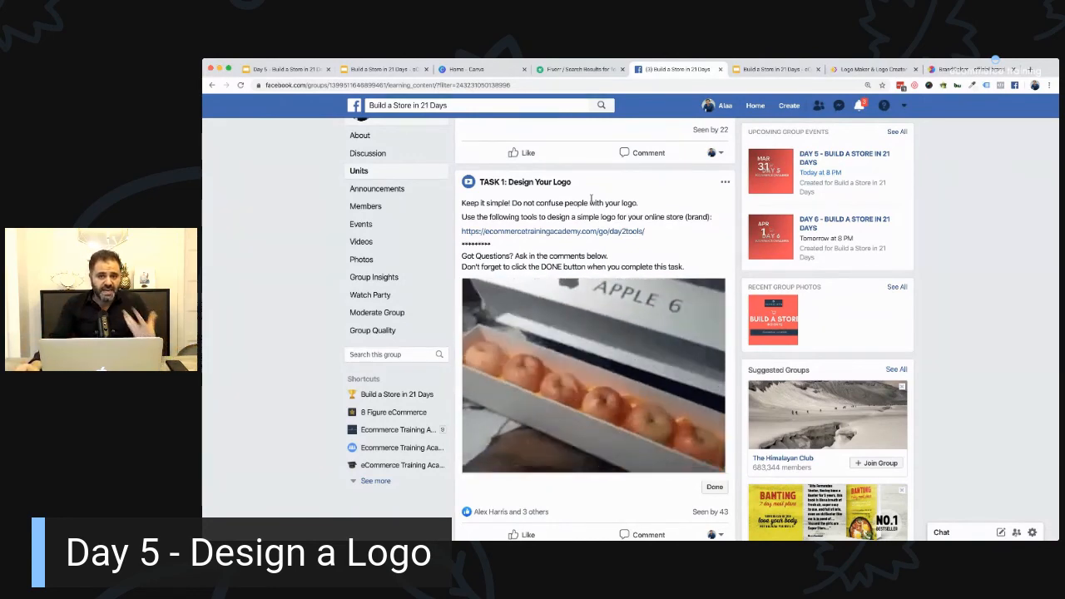
scroll(711, 446, "down", 2)
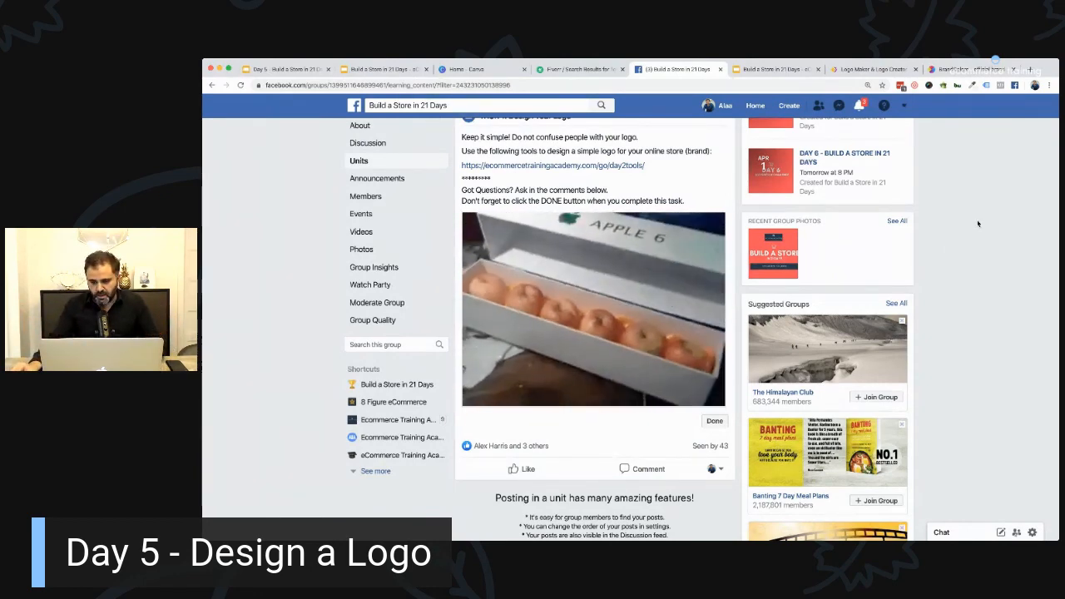
Return to the Day 5 presentation, show its title slide and make the browser window narrower.
left_click(277, 69)
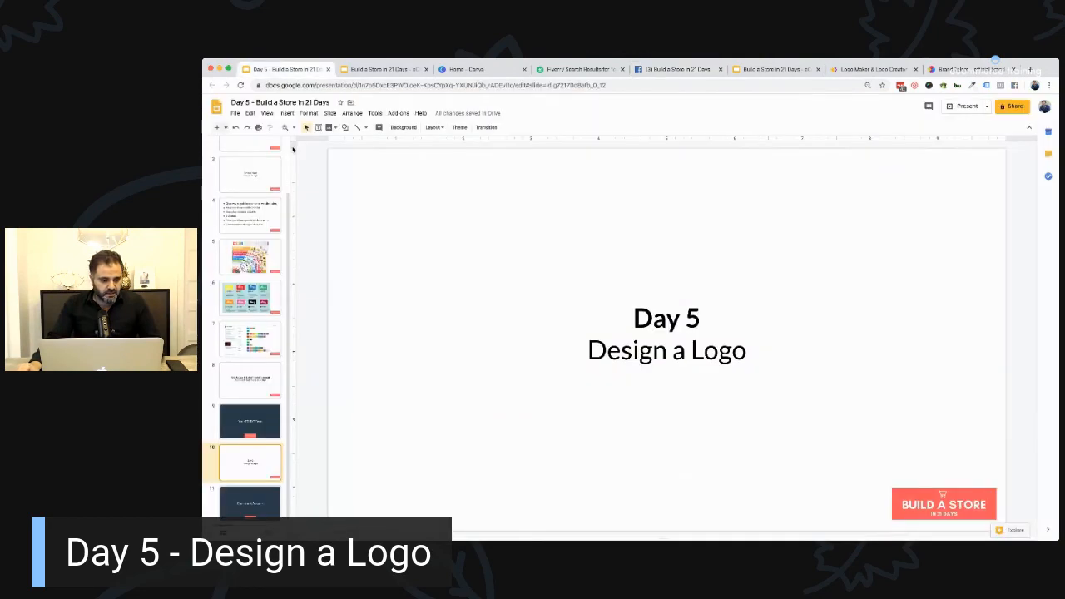
left_click(248, 159)
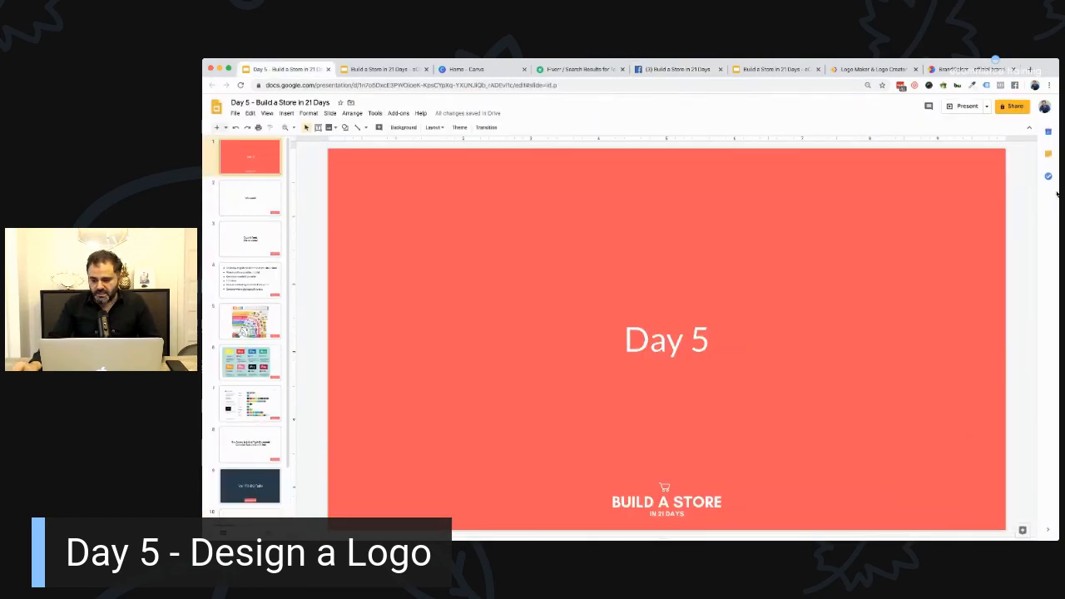
left_click_drag(1058, 195, 921, 195)
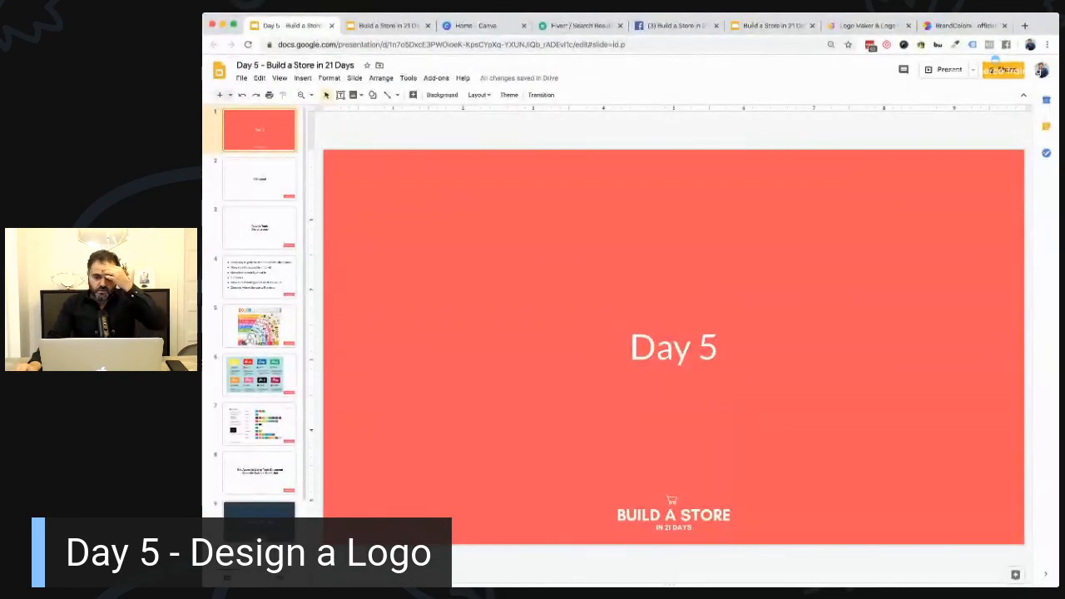